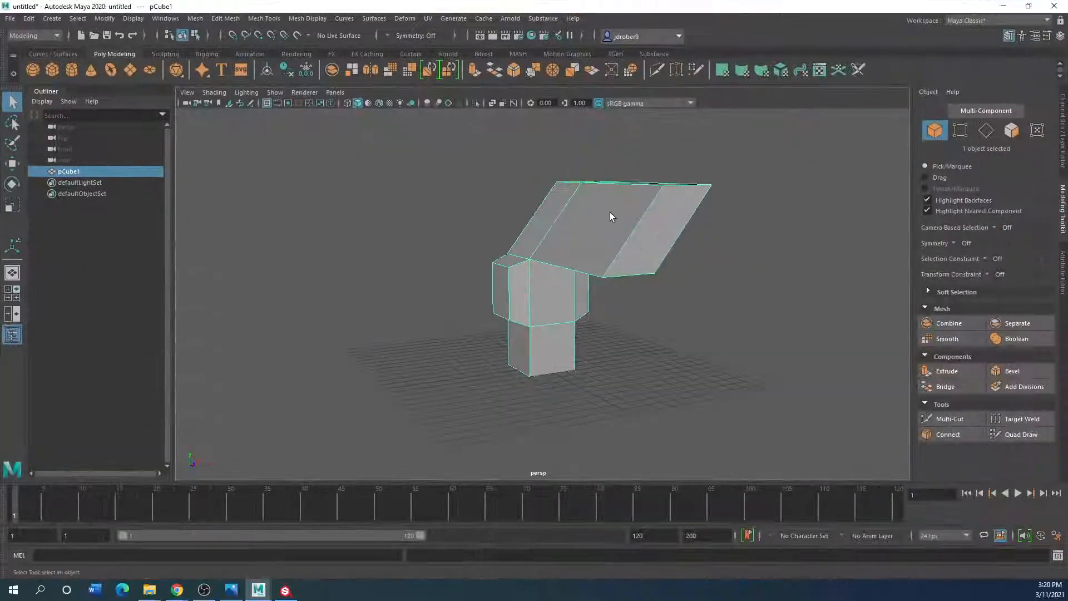
{"action": "left_click", "coordinate": [56, 35]}
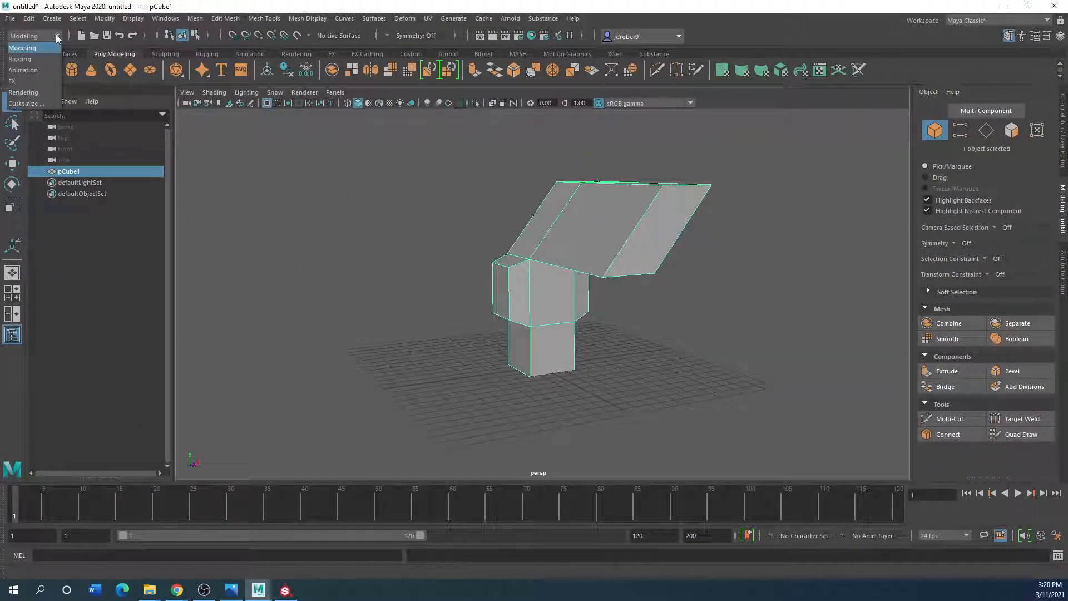
{"action": "left_click", "coordinate": [27, 91]}
{"action": "left_click", "coordinate": [259, 18]}
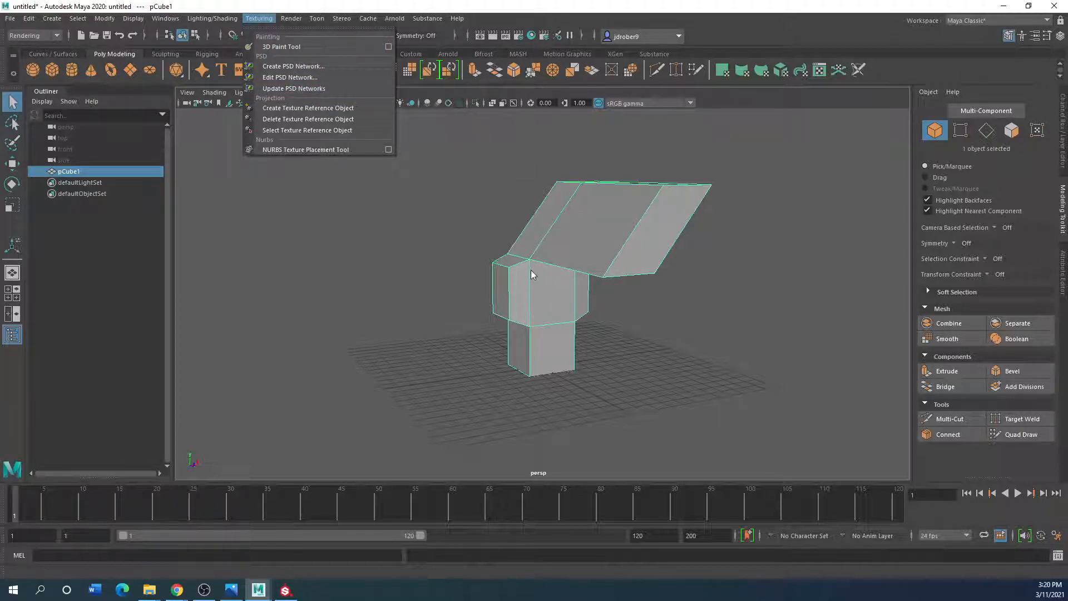
{"action": "left_click", "coordinate": [405, 283]}
{"action": "left_click", "coordinate": [606, 256]}
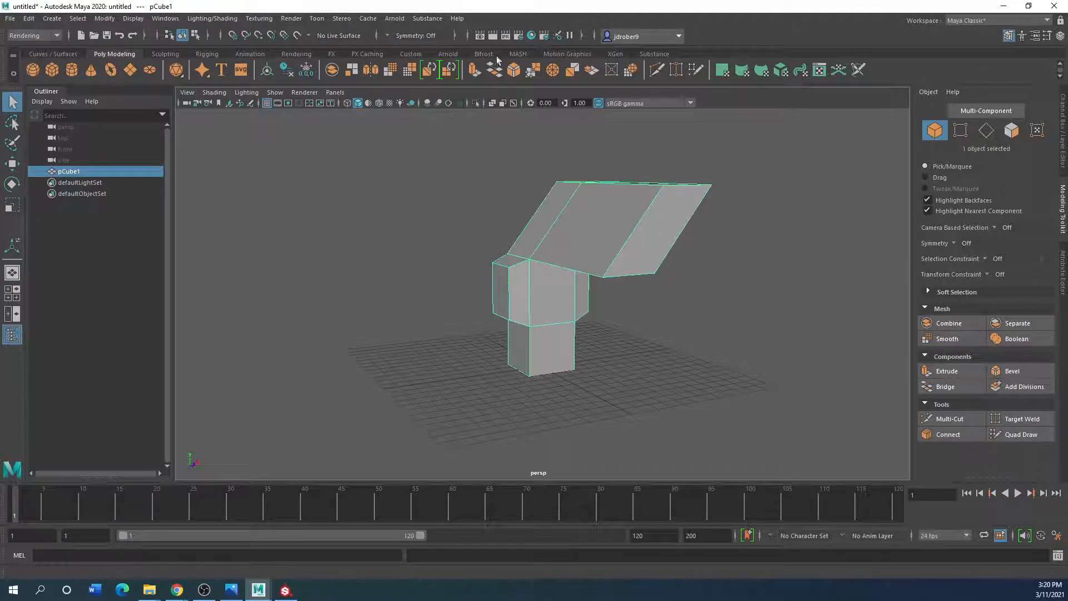
{"action": "left_click", "coordinate": [58, 36]}
{"action": "left_click", "coordinate": [25, 48]}
Open the UV Editor for the selected block model and place its window beside the model.
{"action": "left_click", "coordinate": [428, 18]}
{"action": "left_click", "coordinate": [460, 39]}
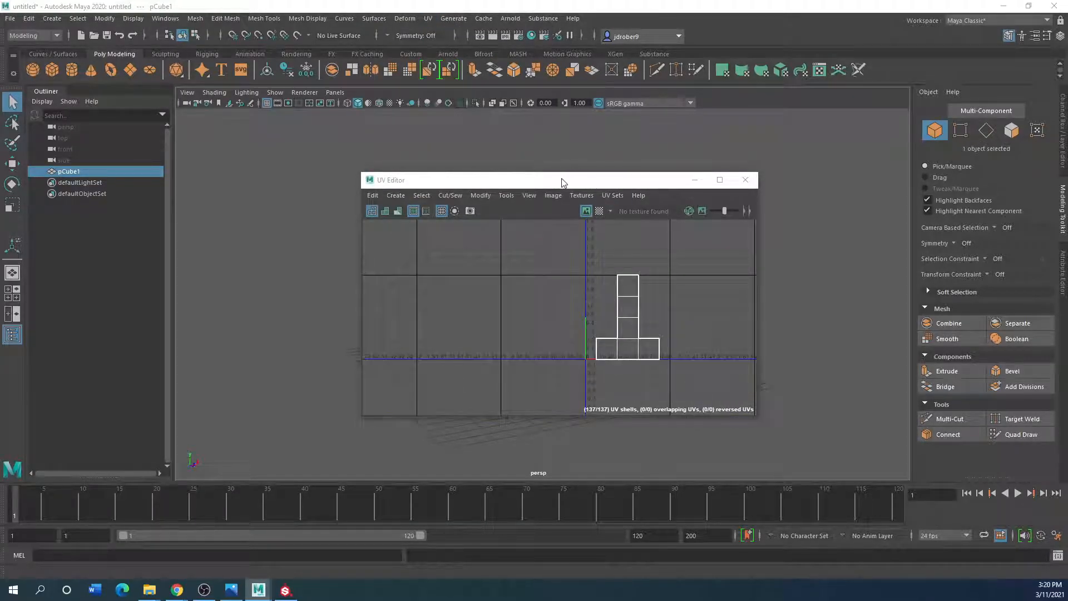
{"action": "left_click_drag", "start_coordinate": [562, 182], "coordinate": [836, 116]}
{"action": "right_click_drag", "start_coordinate": [558, 283], "coordinate": [593, 270]}
{"action": "left_click_drag", "start_coordinate": [806, 113], "coordinate": [286, 163]}
{"action": "scroll", "coordinate": [396, 362], "scroll_direction": "up", "scroll_amount": 3}
{"action": "scroll", "coordinate": [367, 316], "scroll_direction": "down", "scroll_amount": 2}
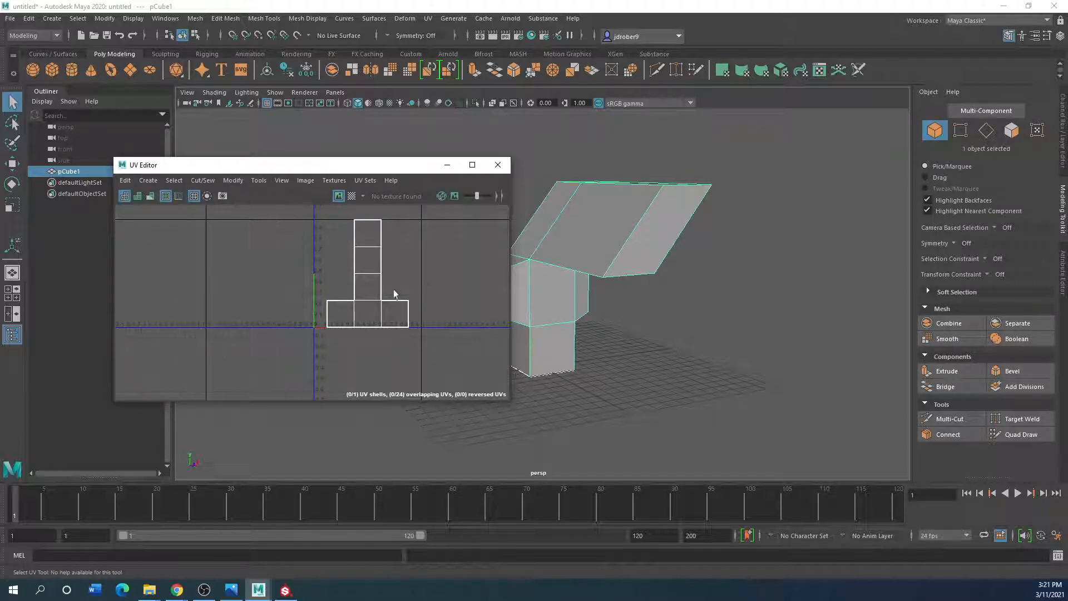
{"action": "left_click_drag", "start_coordinate": [361, 166], "coordinate": [280, 187]}
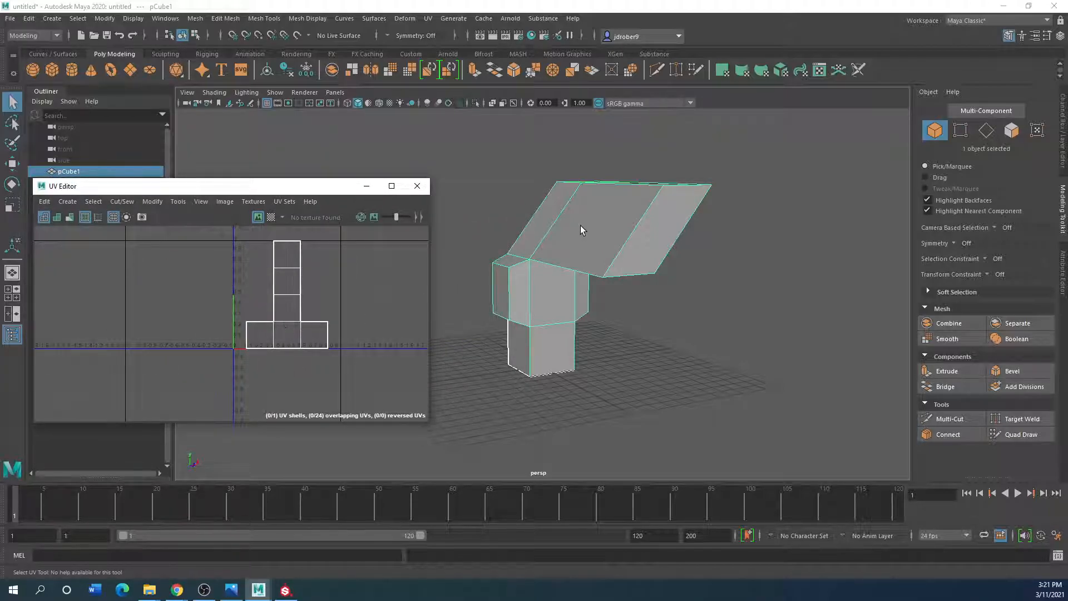
{"action": "left_click_drag", "start_coordinate": [626, 232], "coordinate": [587, 194], "text": "alt"}
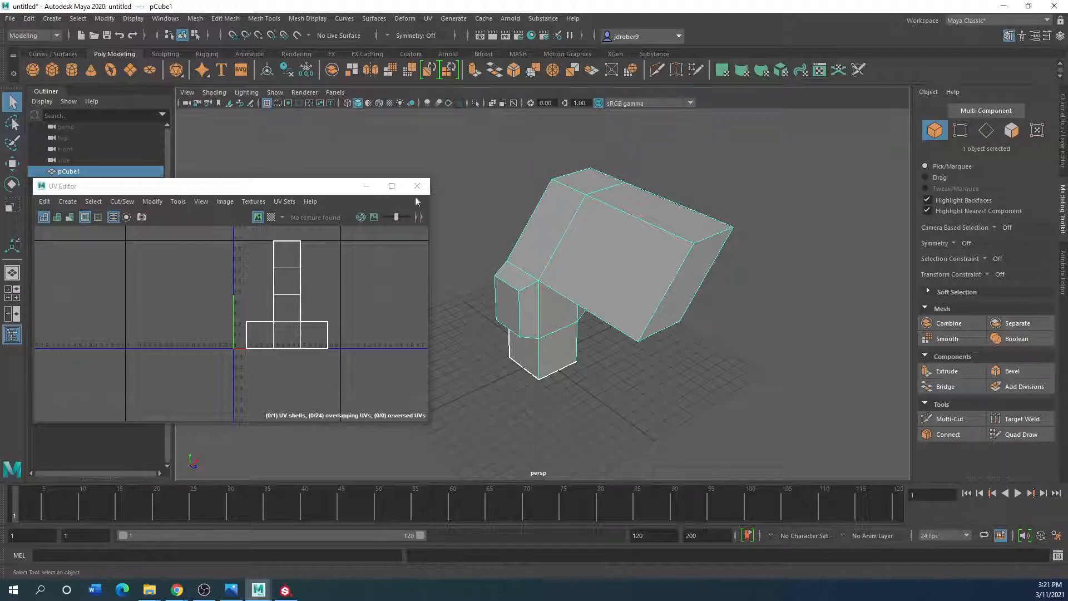
Switch to Substance Painter at full window size and choose the Archive Inker brush.
{"action": "left_click", "coordinate": [285, 590]}
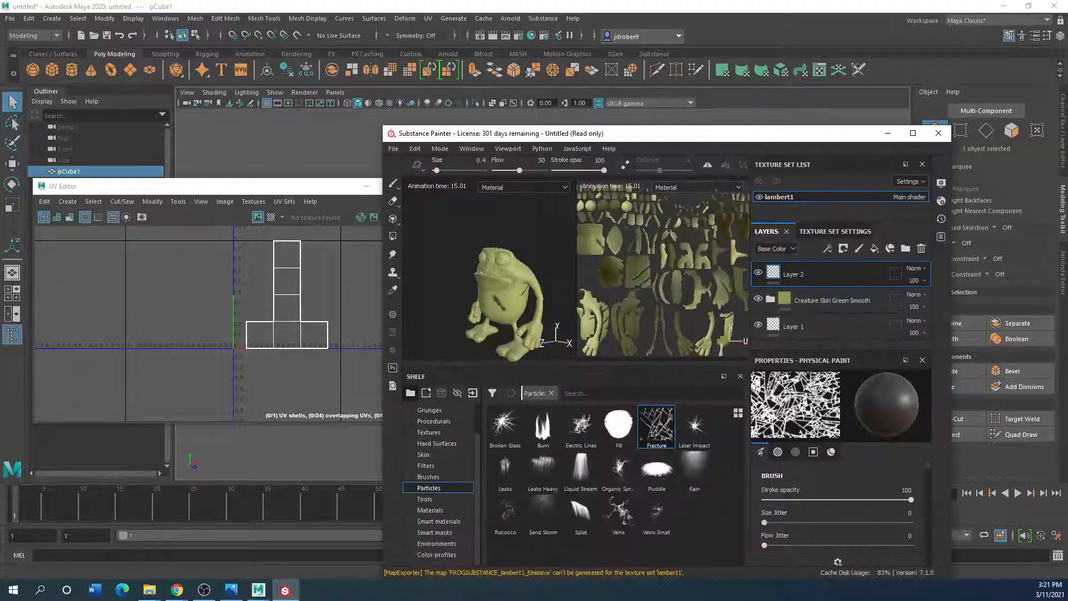
{"action": "double_click", "coordinate": [684, 134]}
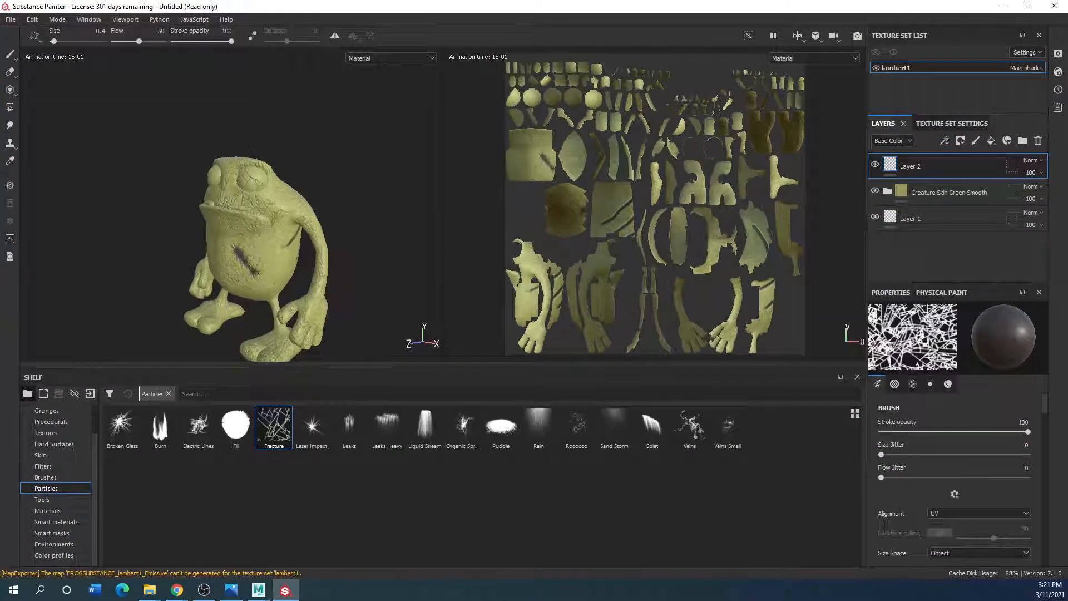
{"action": "left_click", "coordinate": [46, 479]}
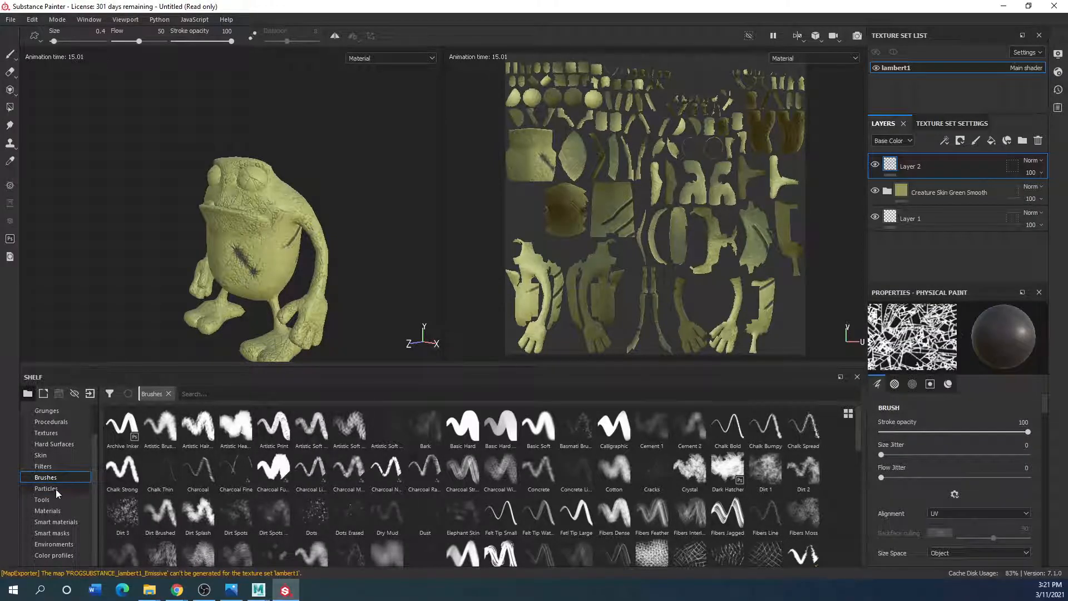
{"action": "left_click", "coordinate": [122, 440]}
Paint several freehand dark strokes across the frog's back and belly.
{"action": "mouse_move", "coordinate": [288, 205]}
{"action": "left_mouse_down"}
{"action": "mouse_move", "coordinate": [264, 251]}
{"action": "mouse_move", "coordinate": [269, 270]}
{"action": "mouse_move", "coordinate": [216, 231]}
{"action": "mouse_move", "coordinate": [233, 229]}
{"action": "mouse_move", "coordinate": [162, 229]}
{"action": "mouse_move", "coordinate": [279, 206]}
{"action": "mouse_move", "coordinate": [365, 211]}
{"action": "mouse_move", "coordinate": [350, 273]}
{"action": "left_mouse_up"}
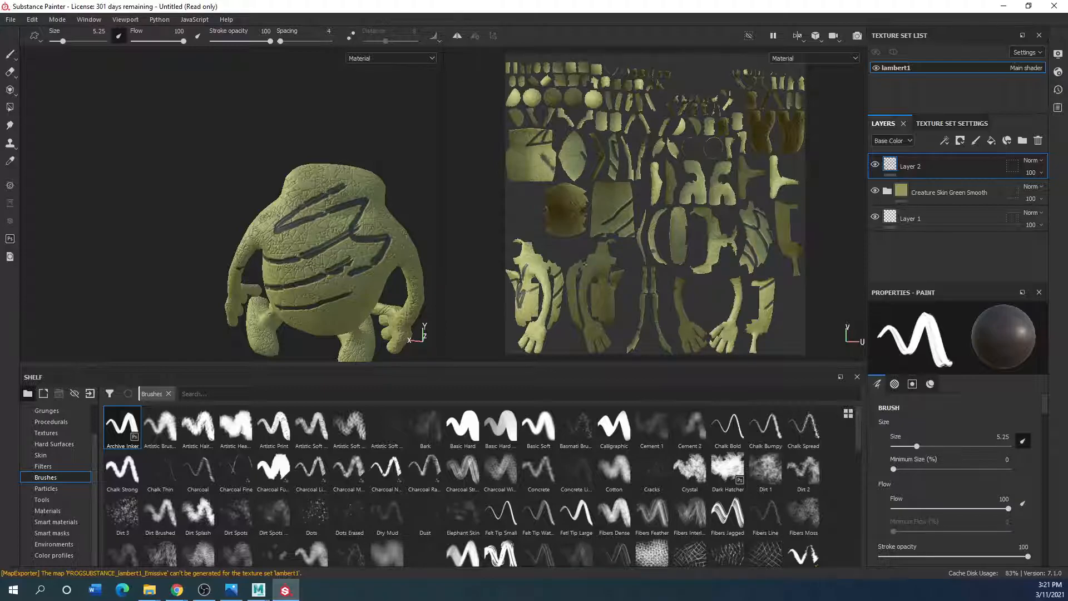
{"action": "mouse_move", "coordinate": [390, 236]}
{"action": "left_mouse_down"}
{"action": "mouse_move", "coordinate": [292, 303]}
{"action": "mouse_move", "coordinate": [269, 281]}
{"action": "mouse_move", "coordinate": [253, 217]}
{"action": "mouse_move", "coordinate": [348, 170]}
{"action": "mouse_move", "coordinate": [397, 259]}
{"action": "mouse_move", "coordinate": [360, 283]}
{"action": "mouse_move", "coordinate": [286, 261]}
{"action": "mouse_move", "coordinate": [419, 120]}
{"action": "left_mouse_up"}
{"action": "left_click_drag", "start_coordinate": [259, 293], "coordinate": [409, 364], "text": "alt"}
{"action": "mouse_move", "coordinate": [217, 291]}
{"action": "left_mouse_down", "text": "alt"}
{"action": "mouse_move", "coordinate": [269, 322]}
{"action": "mouse_move", "coordinate": [255, 316]}
{"action": "left_mouse_up", "text": "alt"}
{"action": "mouse_move", "coordinate": [77, 246]}
{"action": "left_mouse_down"}
{"action": "mouse_move", "coordinate": [70, 308]}
{"action": "mouse_move", "coordinate": [89, 329]}
{"action": "mouse_move", "coordinate": [55, 299]}
{"action": "left_mouse_up"}
{"action": "mouse_move", "coordinate": [71, 215]}
{"action": "left_mouse_down"}
{"action": "mouse_move", "coordinate": [104, 196]}
{"action": "mouse_move", "coordinate": [105, 248]}
{"action": "left_mouse_up"}
{"action": "mouse_move", "coordinate": [126, 296]}
{"action": "right_mouse_down", "text": "alt"}
{"action": "mouse_move", "coordinate": [163, 275]}
{"action": "mouse_move", "coordinate": [100, 297]}
{"action": "right_mouse_up", "text": "alt"}
{"action": "left_click_drag", "start_coordinate": [229, 247], "coordinate": [250, 253], "text": "alt"}
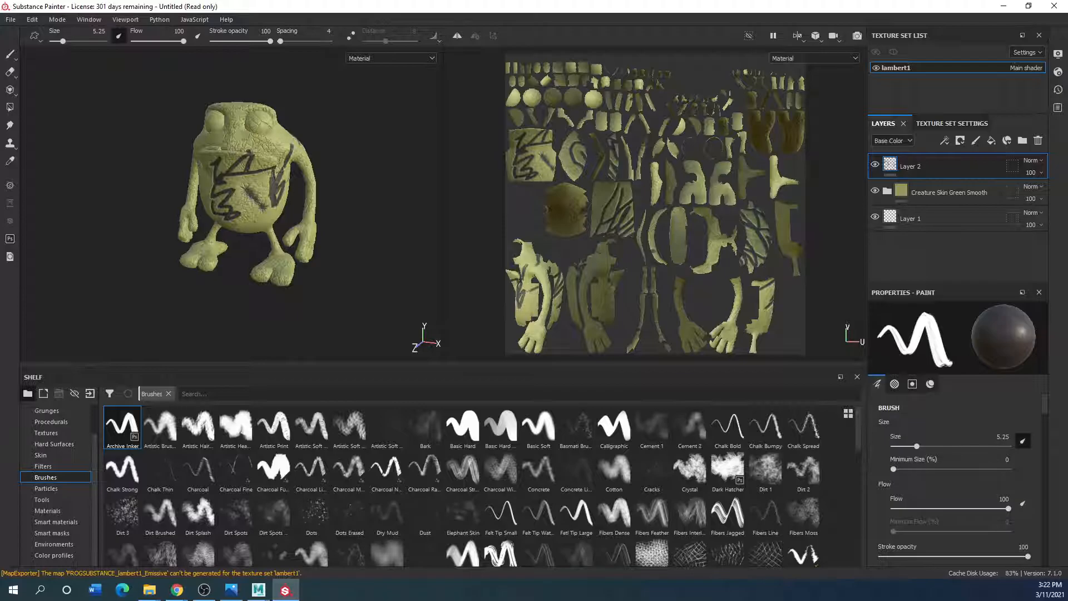
Switch back to Maya with the block model selected and the UV Editor placed beside it.
{"action": "mouse_move", "coordinate": [364, 11]}
{"action": "left_mouse_down"}
{"action": "mouse_move", "coordinate": [644, 91]}
{"action": "mouse_move", "coordinate": [0, 83]}
{"action": "left_mouse_up"}
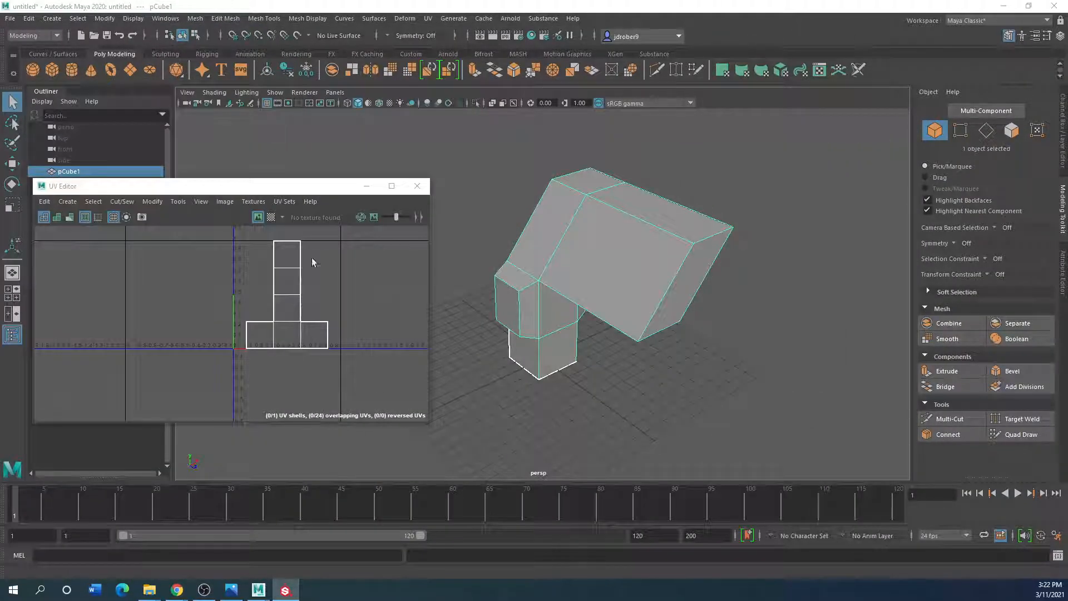
{"action": "mouse_move", "coordinate": [525, 352]}
{"action": "right_mouse_down"}
{"action": "mouse_move", "coordinate": [554, 320]}
{"action": "mouse_move", "coordinate": [526, 355]}
{"action": "right_mouse_up"}
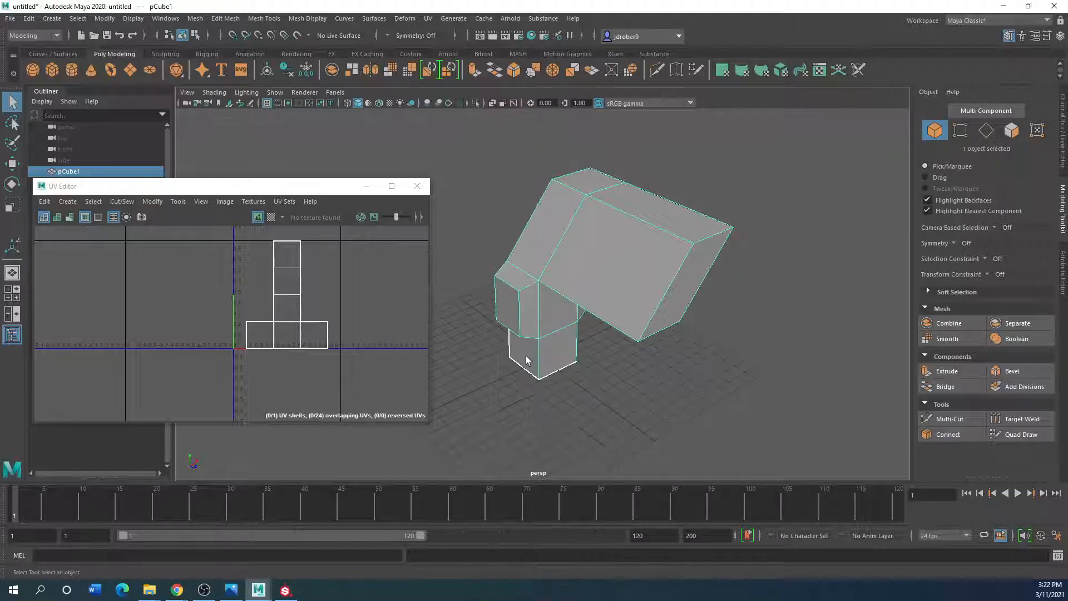
{"action": "left_click", "coordinate": [647, 391]}
{"action": "left_click", "coordinate": [564, 290]}
{"action": "left_click_drag", "start_coordinate": [258, 191], "coordinate": [285, 152]}
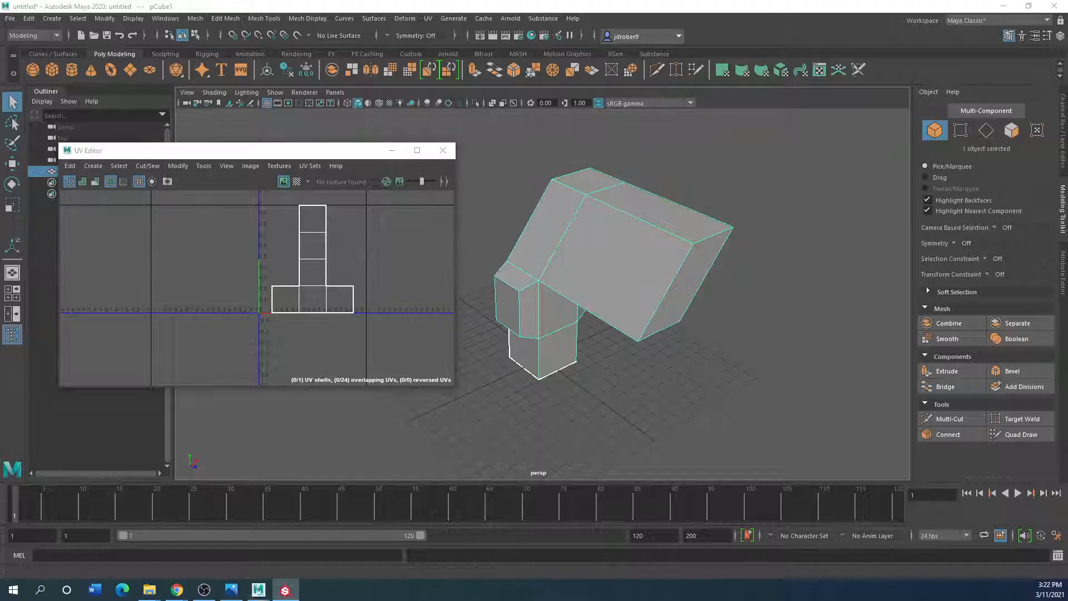
{"action": "left_click", "coordinate": [285, 590]}
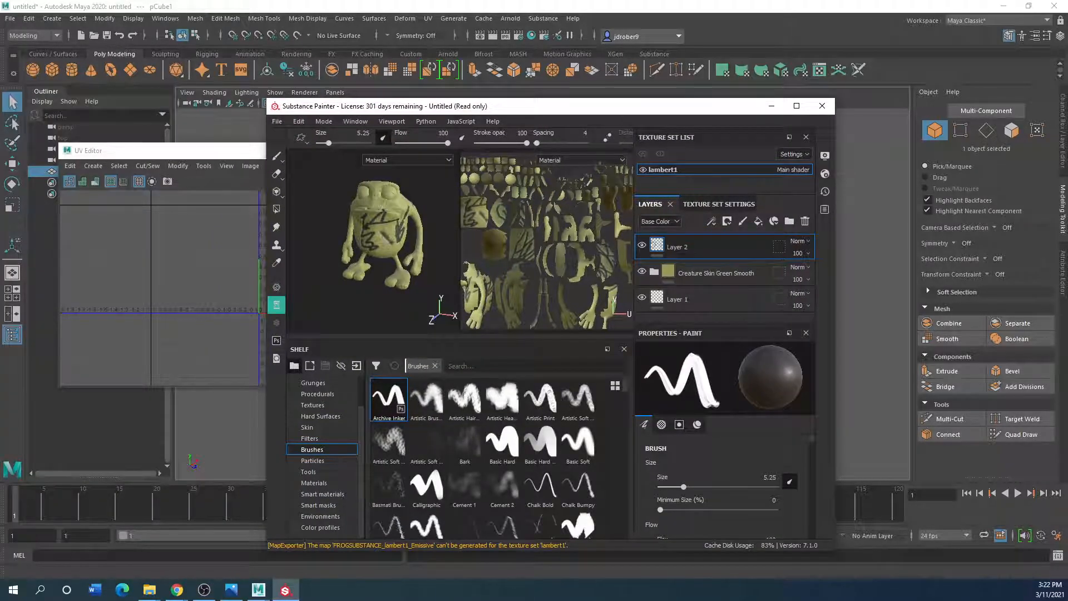
{"action": "left_click_drag", "start_coordinate": [557, 108], "coordinate": [0, 92]}
{"action": "left_click_drag", "start_coordinate": [310, 152], "coordinate": [343, 176]}
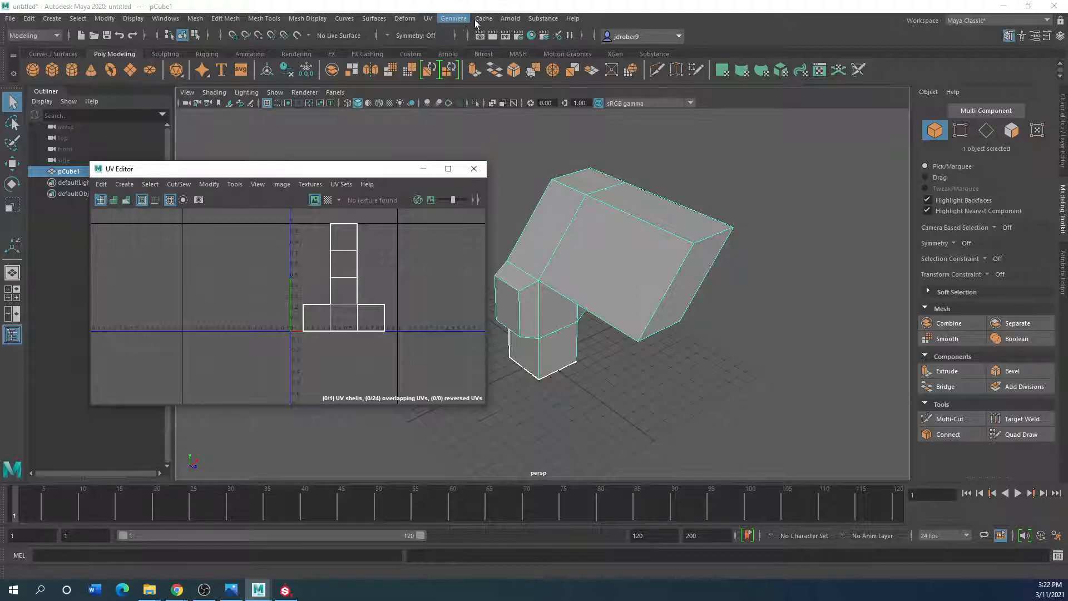
Apply an Automatic UV projection to the block model, keeping the UV Editor beside it to view the layout.
{"action": "left_click", "coordinate": [428, 19]}
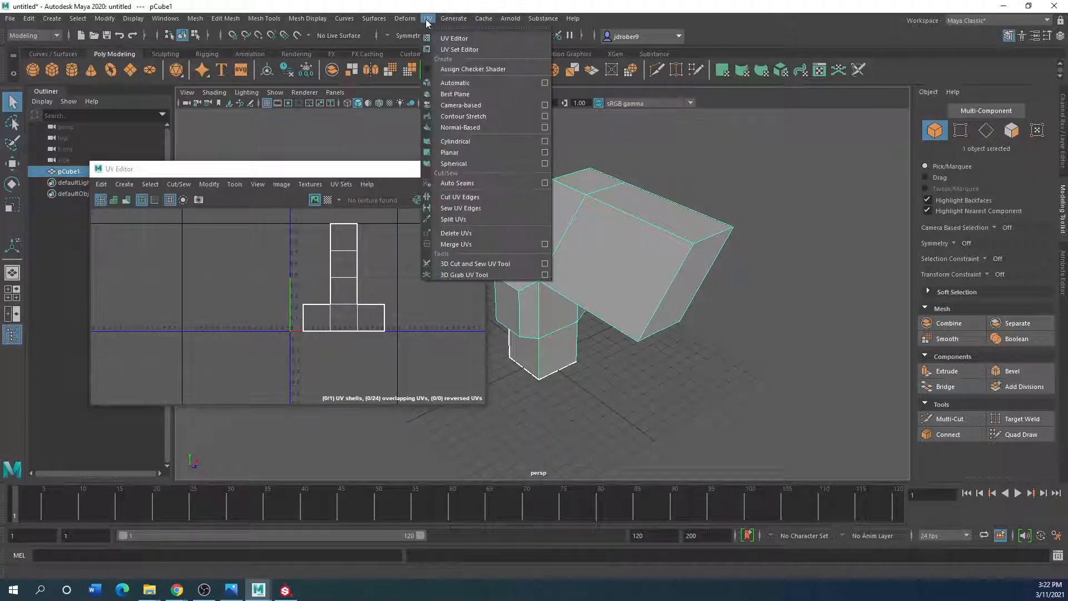
{"action": "left_click", "coordinate": [456, 84]}
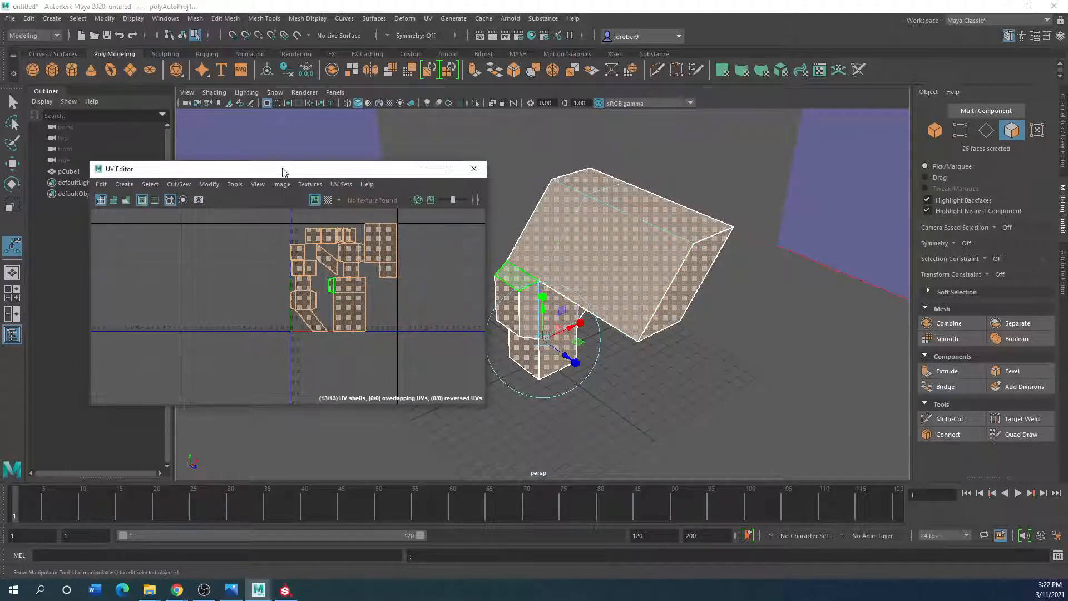
{"action": "left_click_drag", "start_coordinate": [286, 168], "coordinate": [238, 198]}
{"action": "scroll", "coordinate": [557, 362], "scroll_direction": "down", "scroll_amount": 5}
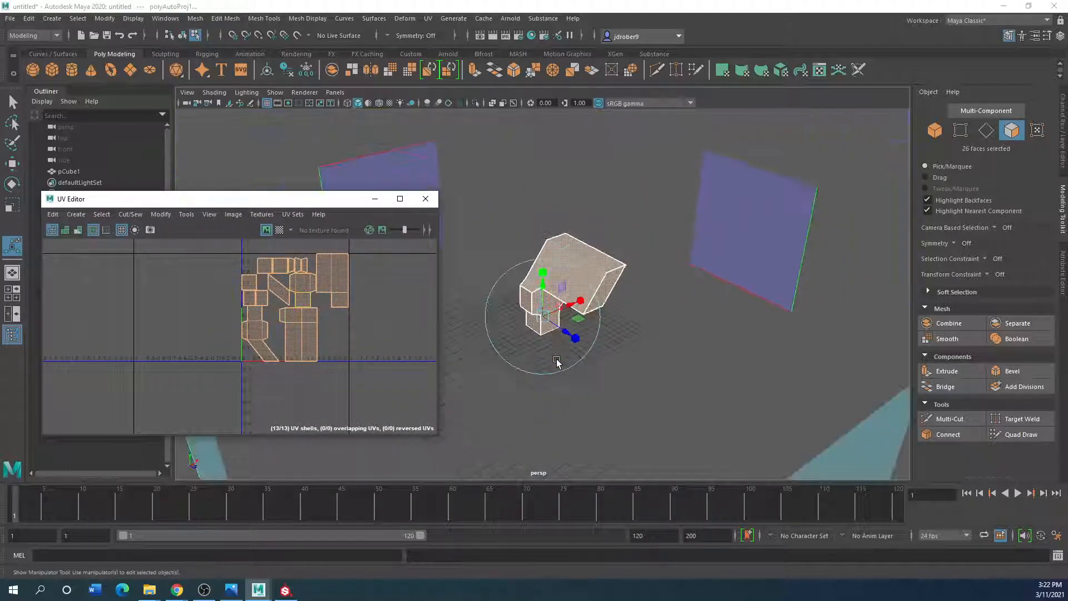
{"action": "scroll", "coordinate": [559, 362], "scroll_direction": "up", "scroll_amount": 4}
{"action": "scroll", "coordinate": [245, 356], "scroll_direction": "up", "scroll_amount": 4}
{"action": "scroll", "coordinate": [244, 354], "scroll_direction": "down", "scroll_amount": 4}
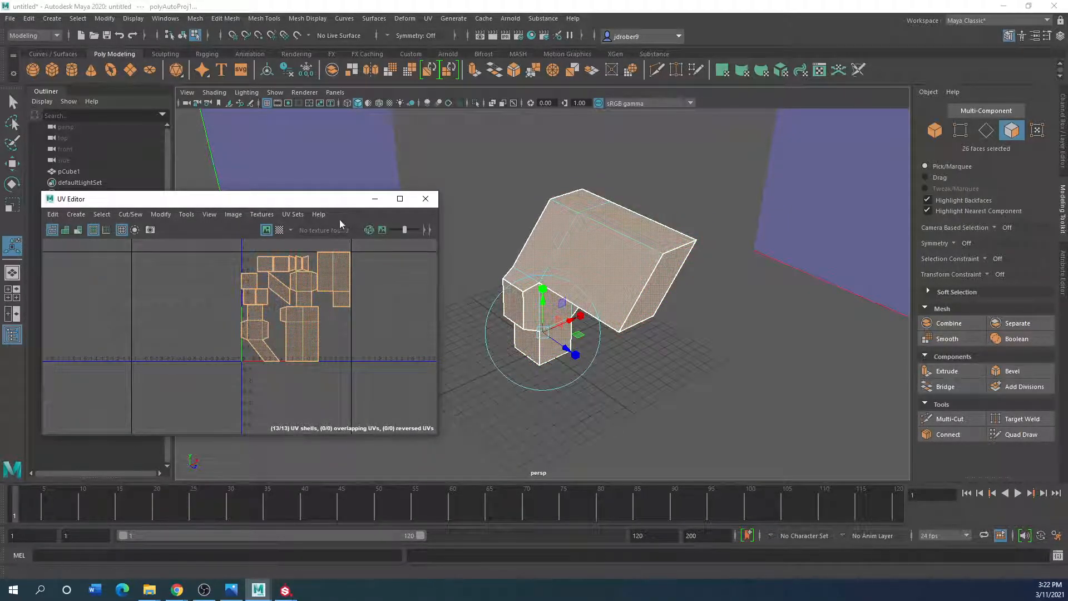
{"action": "left_click_drag", "start_coordinate": [260, 199], "coordinate": [256, 226]}
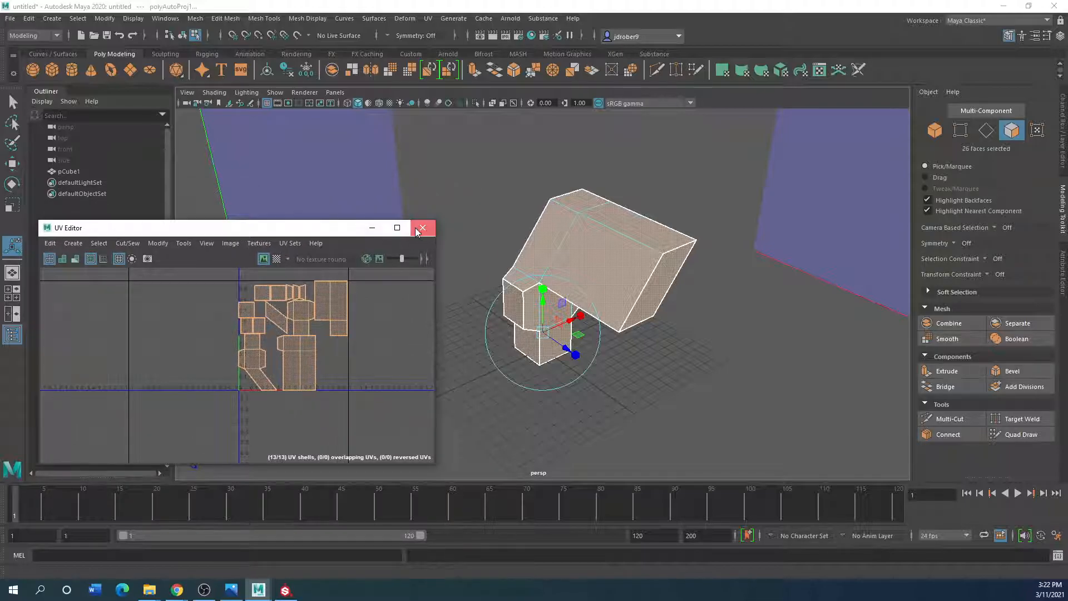
Close the UV Editor and return the block model to object selection mode.
{"action": "left_click", "coordinate": [423, 226]}
{"action": "right_click_drag", "start_coordinate": [569, 255], "coordinate": [619, 240]}
{"action": "scroll", "coordinate": [443, 309], "scroll_direction": "down", "scroll_amount": 4}
{"action": "scroll", "coordinate": [443, 315], "scroll_direction": "up", "scroll_amount": 3}
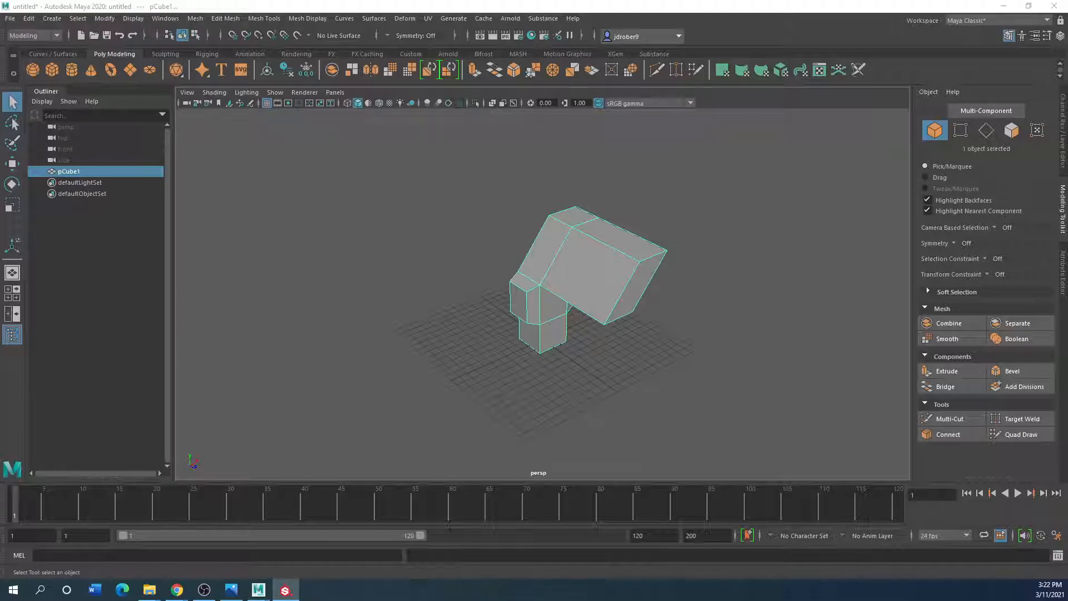
View the Substance Painter product page in the browser and return to Maya at full window size.
{"action": "left_click_drag", "start_coordinate": [203, 11], "coordinate": [279, 257]}
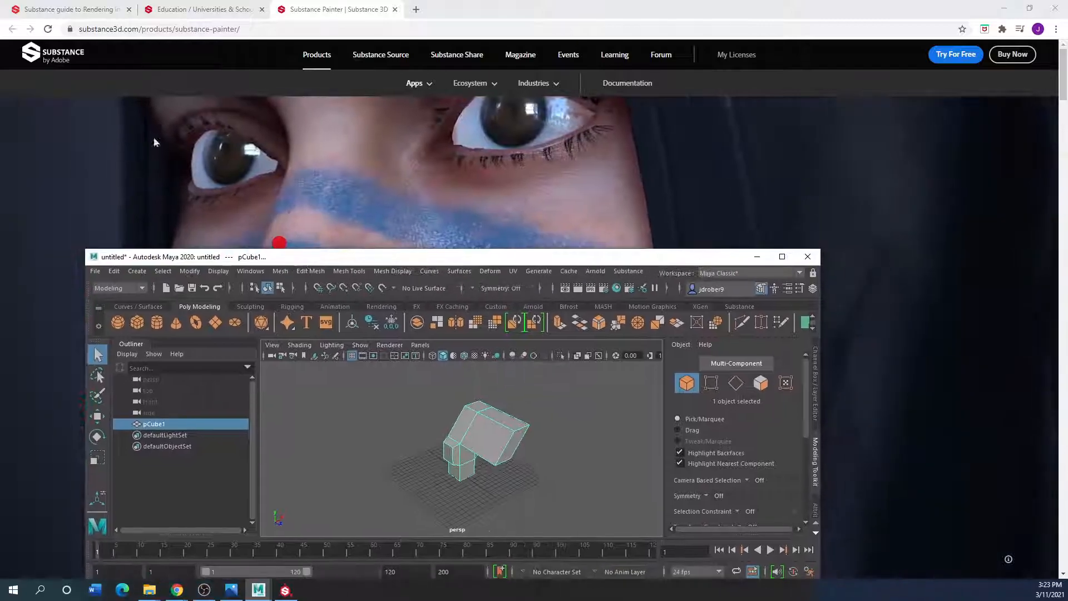
{"action": "left_click_drag", "start_coordinate": [361, 259], "coordinate": [0, 114]}
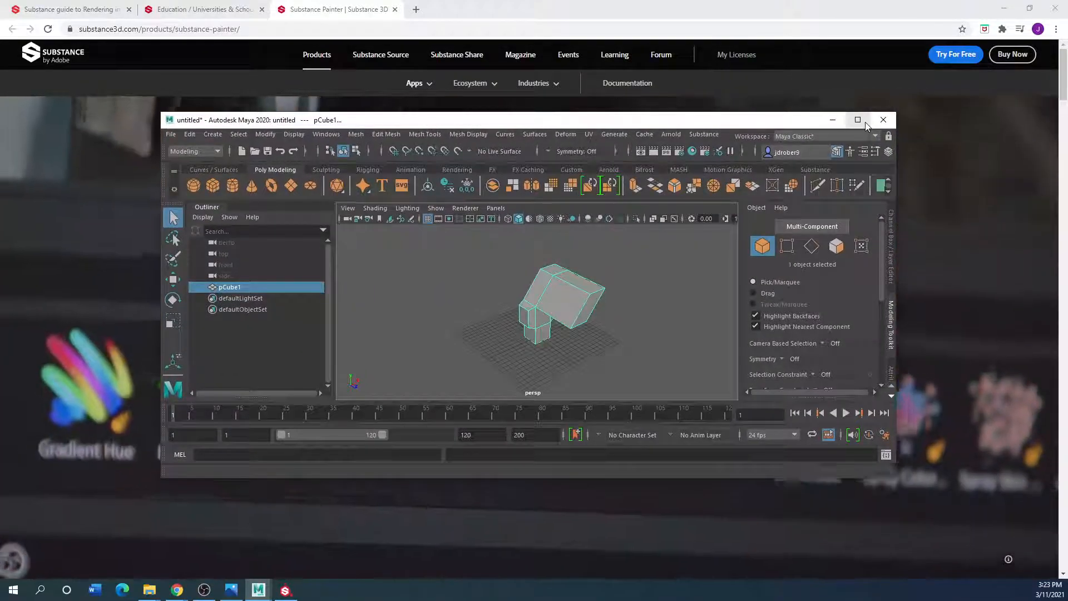
{"action": "left_click", "coordinate": [866, 122]}
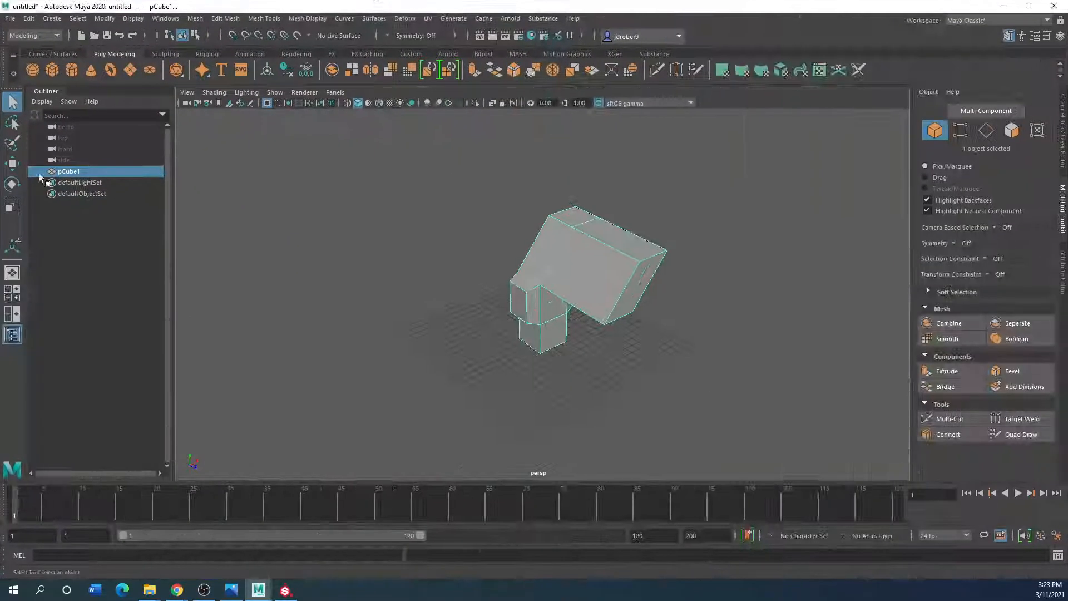
{"action": "left_click", "coordinate": [10, 18]}
{"action": "mouse_move", "coordinate": [54, 151]}
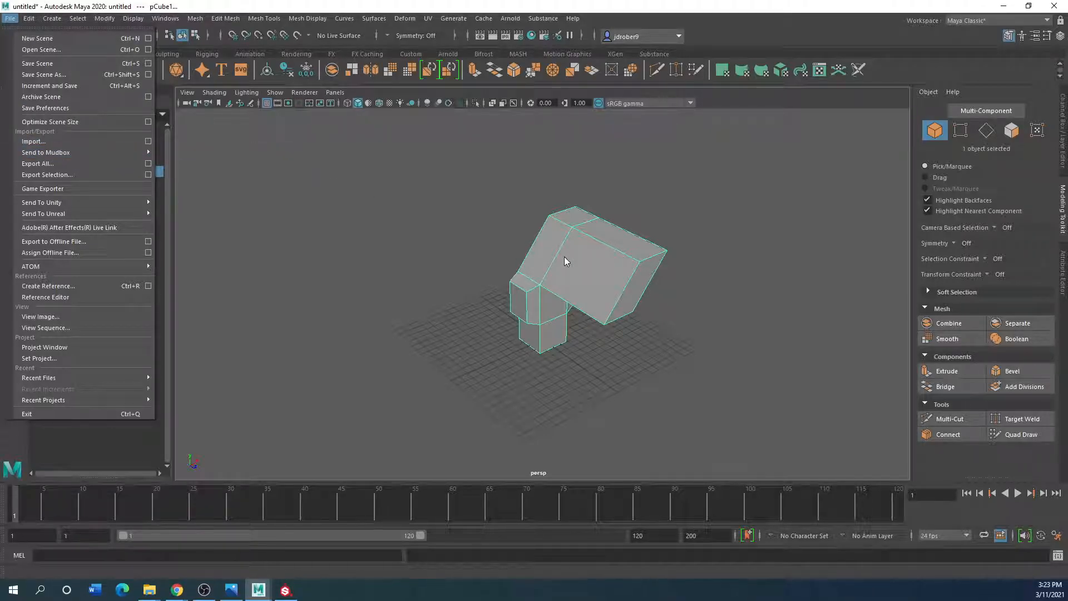
{"action": "left_click", "coordinate": [233, 173]}
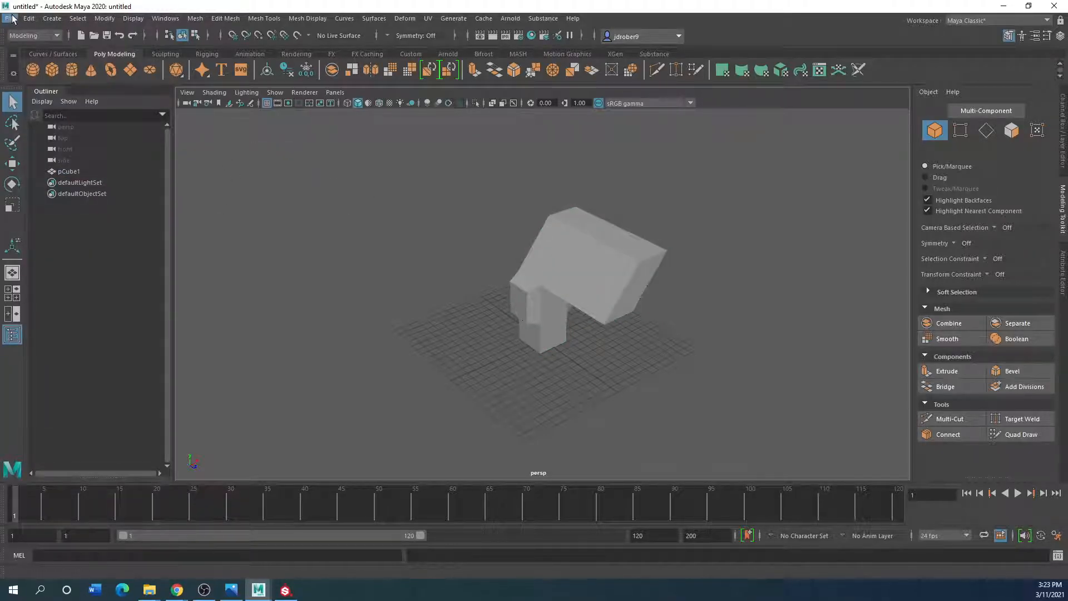
{"action": "left_click", "coordinate": [12, 18]}
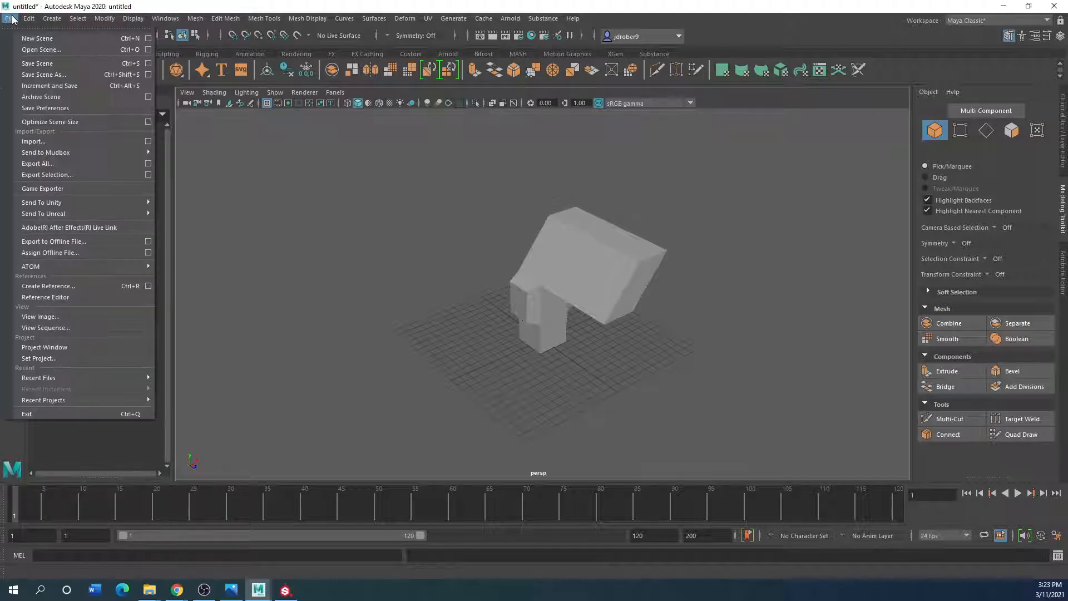
{"action": "left_click", "coordinate": [443, 233]}
Export the selected block model to the Desktop as an FBX file named Thething.
{"action": "left_click", "coordinate": [537, 255]}
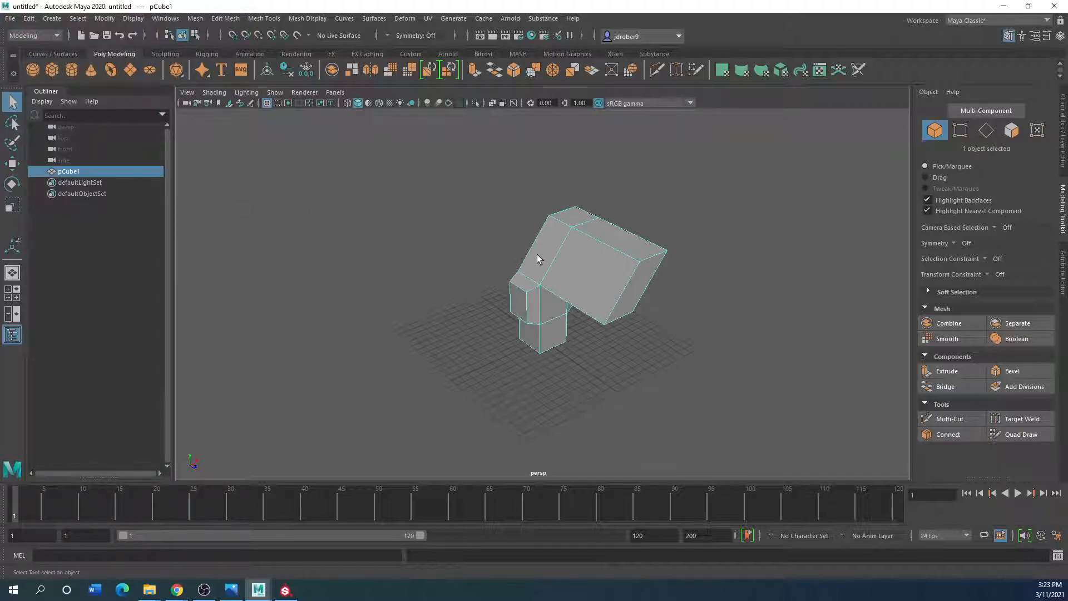
{"action": "left_click", "coordinate": [10, 19]}
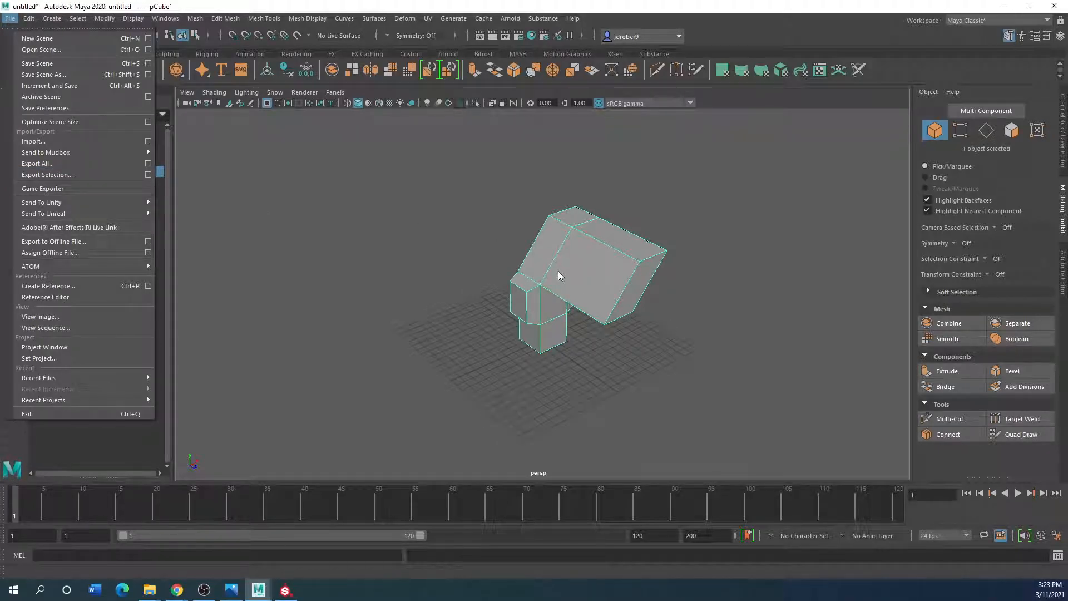
{"action": "left_click", "coordinate": [149, 174]}
{"action": "left_click_drag", "start_coordinate": [409, 136], "coordinate": [258, 165]}
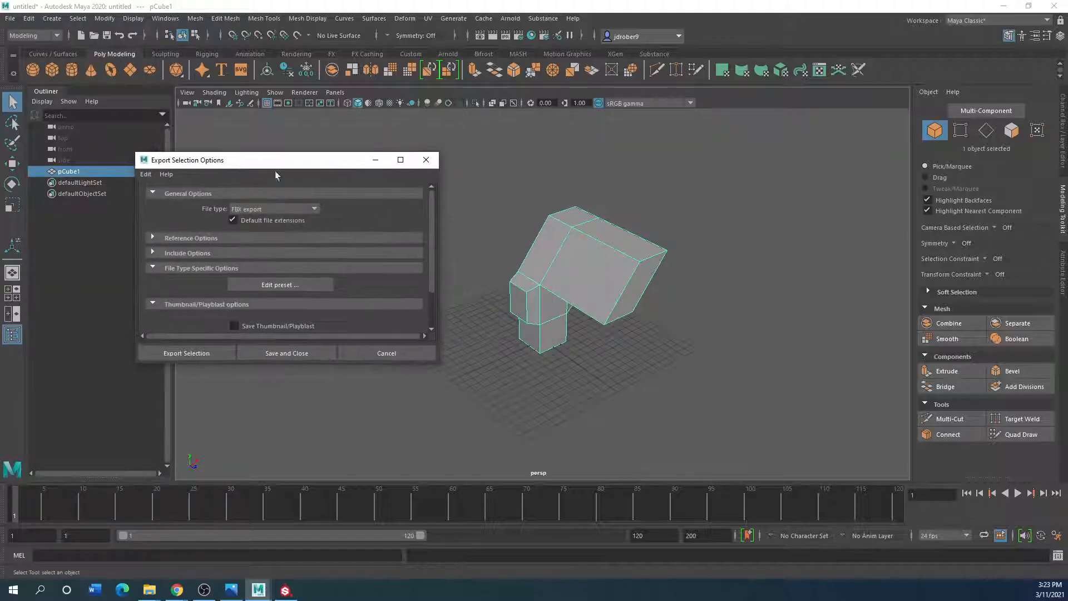
{"action": "left_click", "coordinate": [187, 355]}
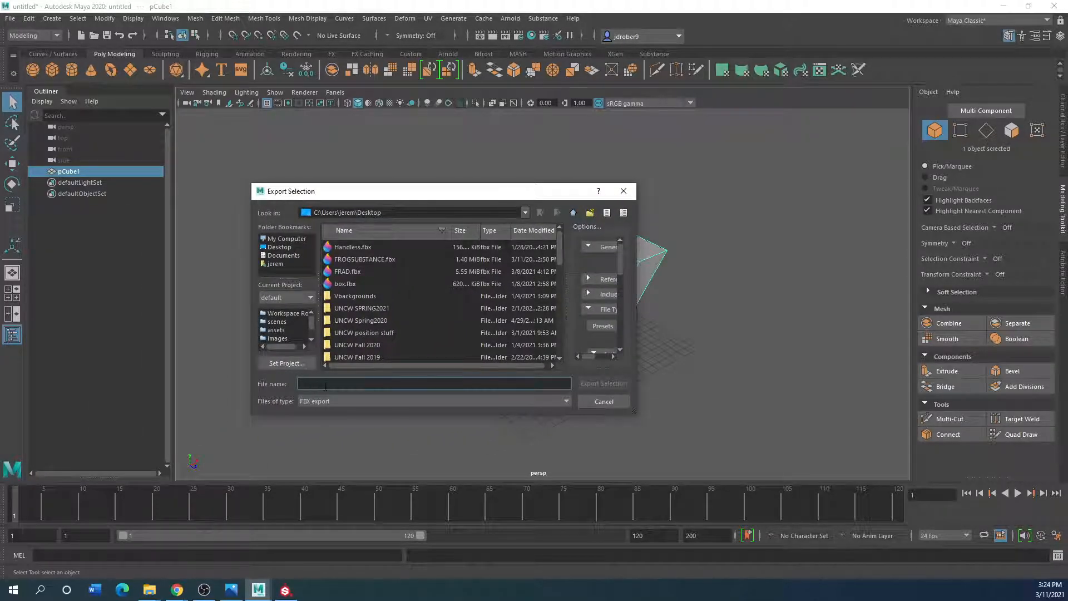
{"action": "type", "text": "Thething"}
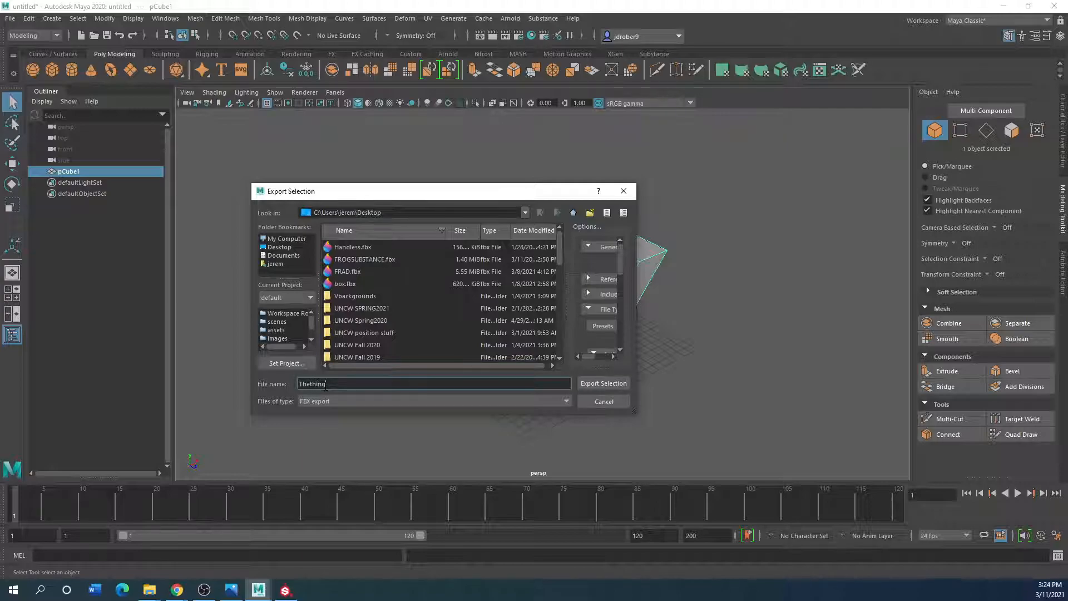
{"action": "left_click", "coordinate": [603, 384]}
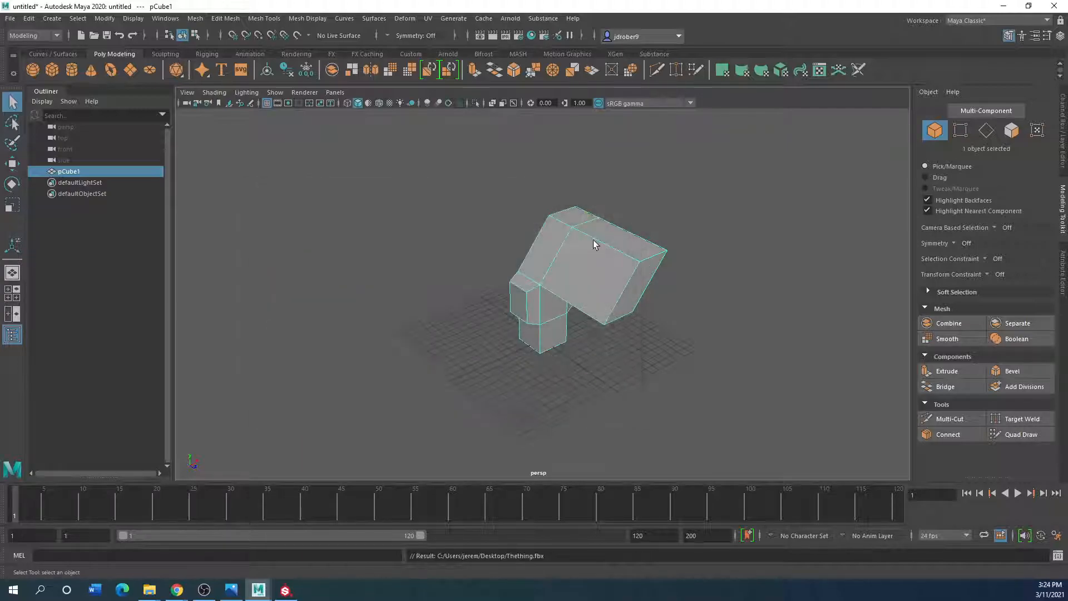
View the Substance licensing page for universities and schools in the browser and switch to Substance Painter.
{"action": "left_click", "coordinate": [1003, 7]}
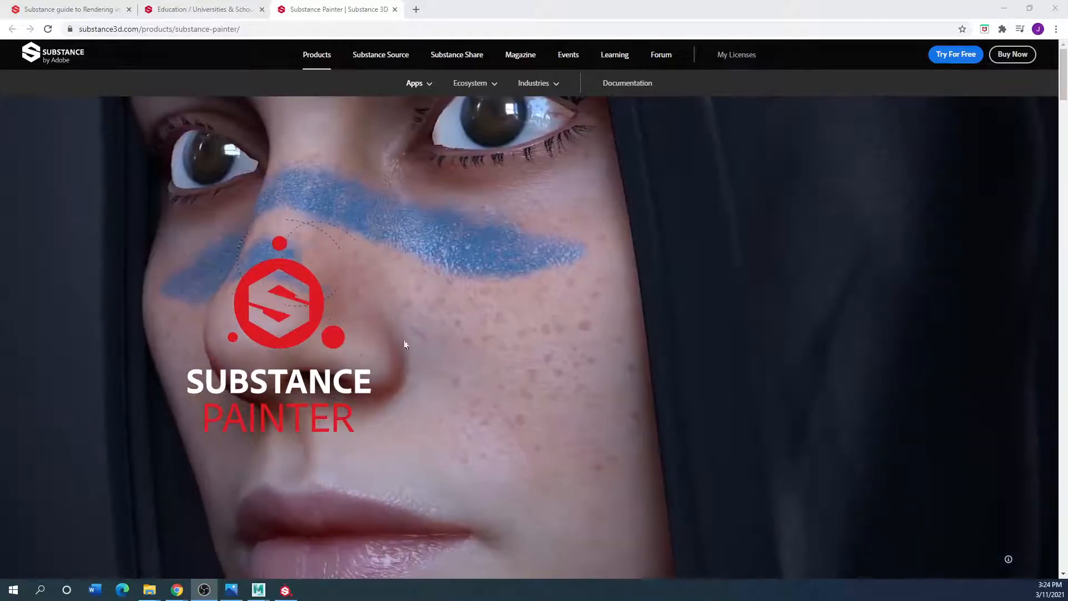
{"action": "left_click", "coordinate": [203, 8]}
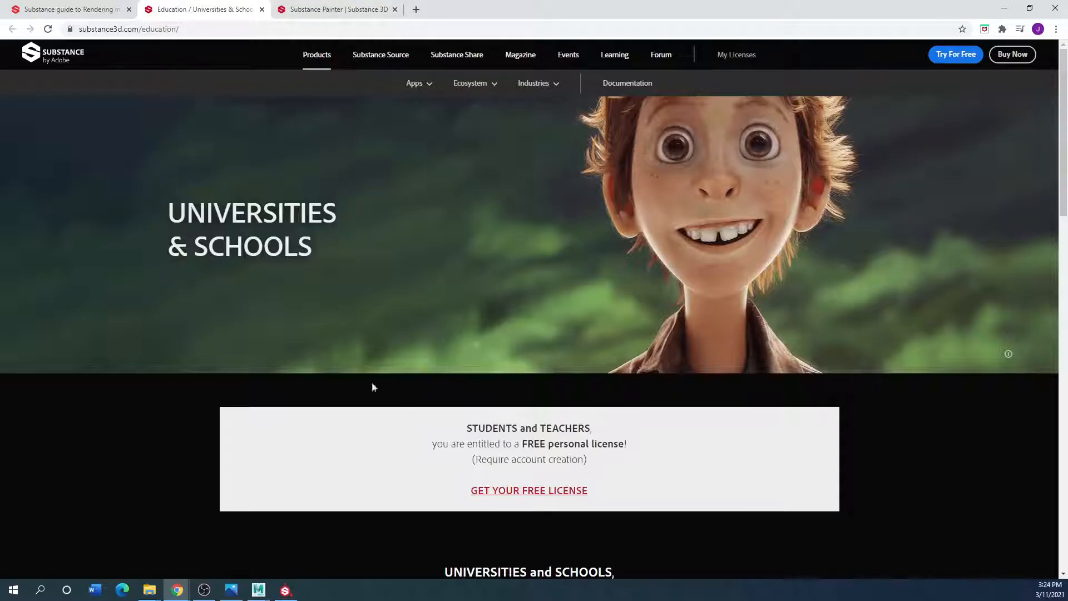
{"action": "left_click_drag", "start_coordinate": [494, 9], "coordinate": [0, 217]}
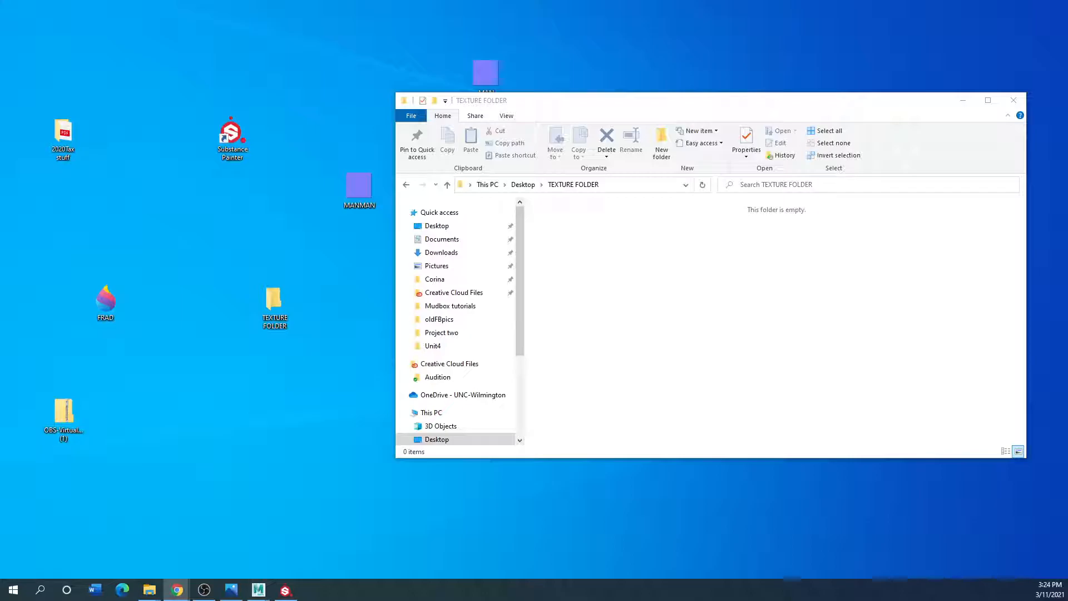
{"action": "mouse_move", "coordinate": [0, 86]}
{"action": "left_mouse_down"}
{"action": "mouse_move", "coordinate": [554, 108]}
{"action": "mouse_move", "coordinate": [543, 63]}
{"action": "left_mouse_up"}
{"action": "left_click", "coordinate": [825, 57]}
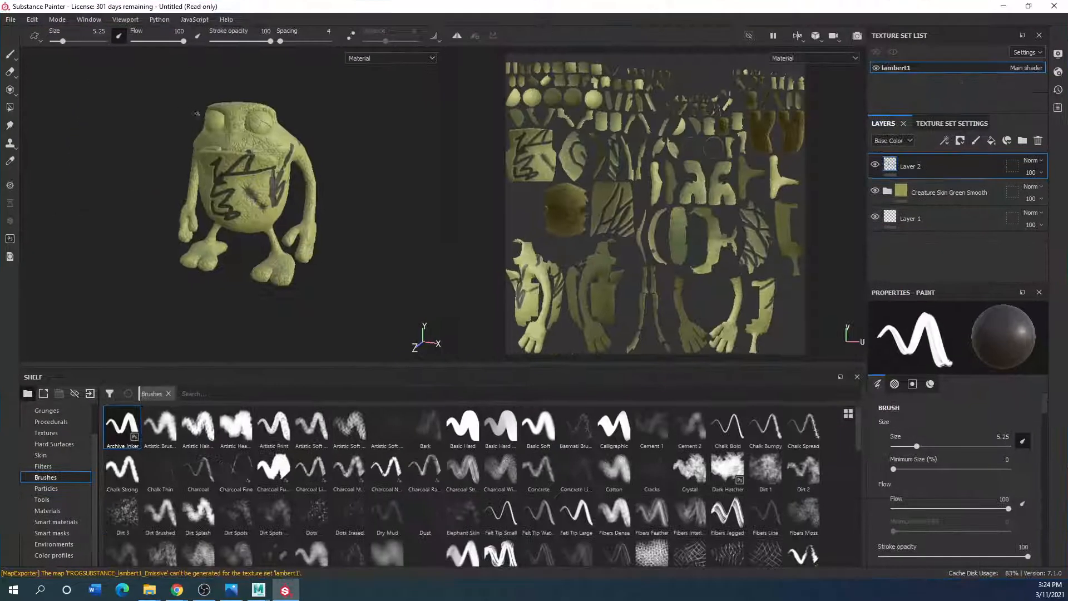
{"action": "left_click", "coordinate": [10, 19]}
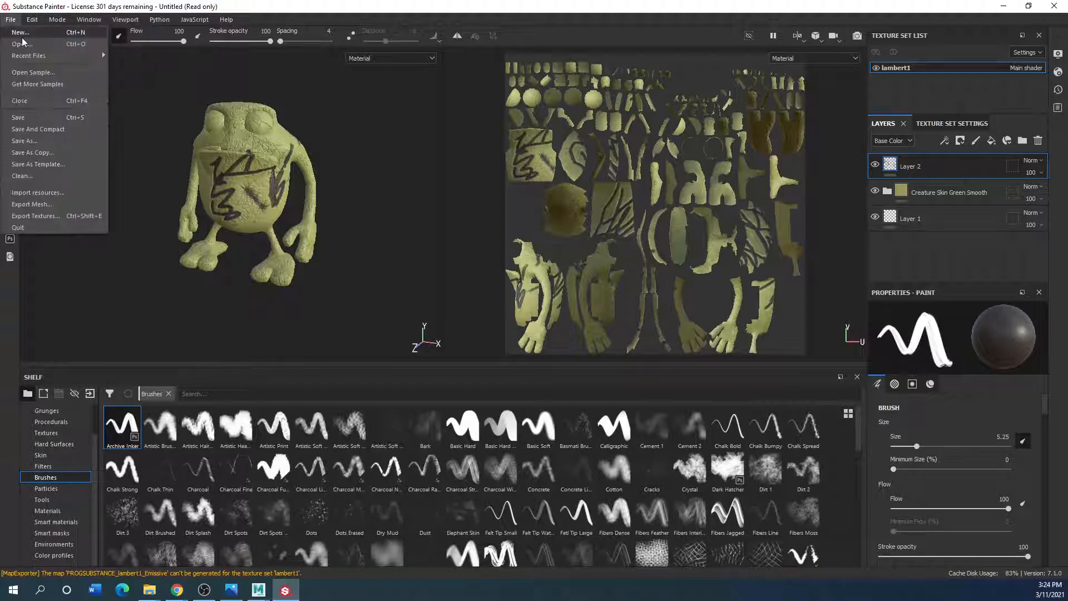
{"action": "left_click", "coordinate": [21, 33]}
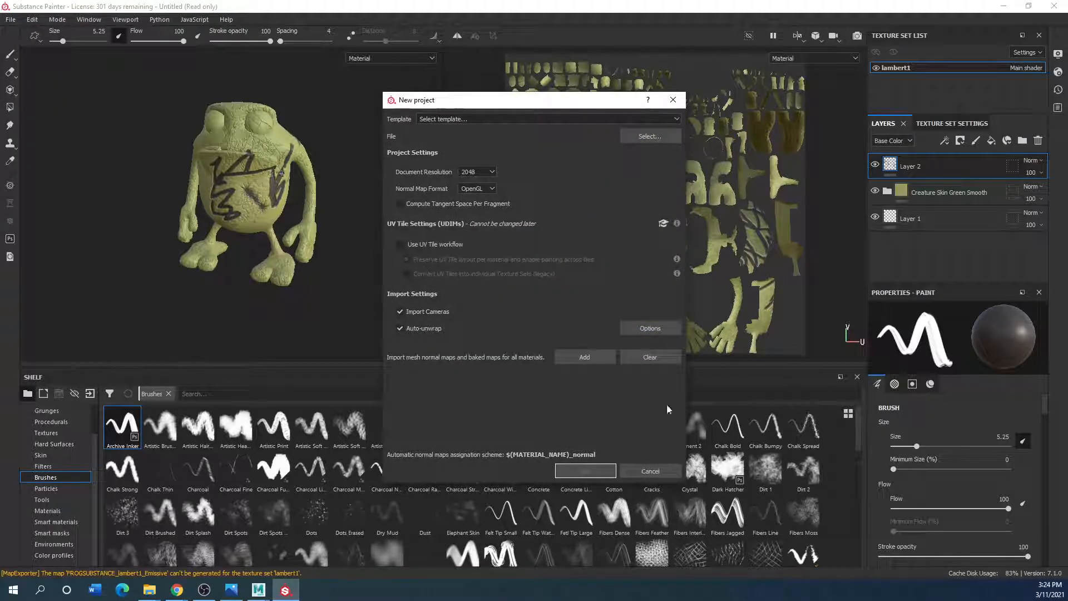
{"action": "left_click", "coordinate": [673, 100]}
Close Substance Painter without saving the open project's changes and relaunch it from the desktop.
{"action": "left_click", "coordinate": [1054, 6]}
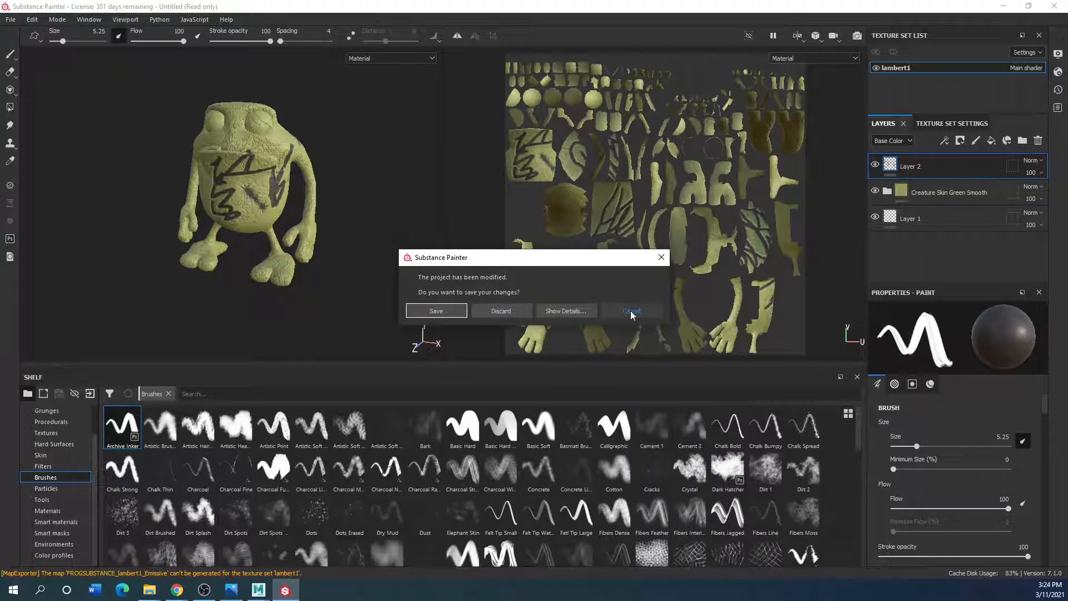
{"action": "left_click", "coordinate": [503, 313]}
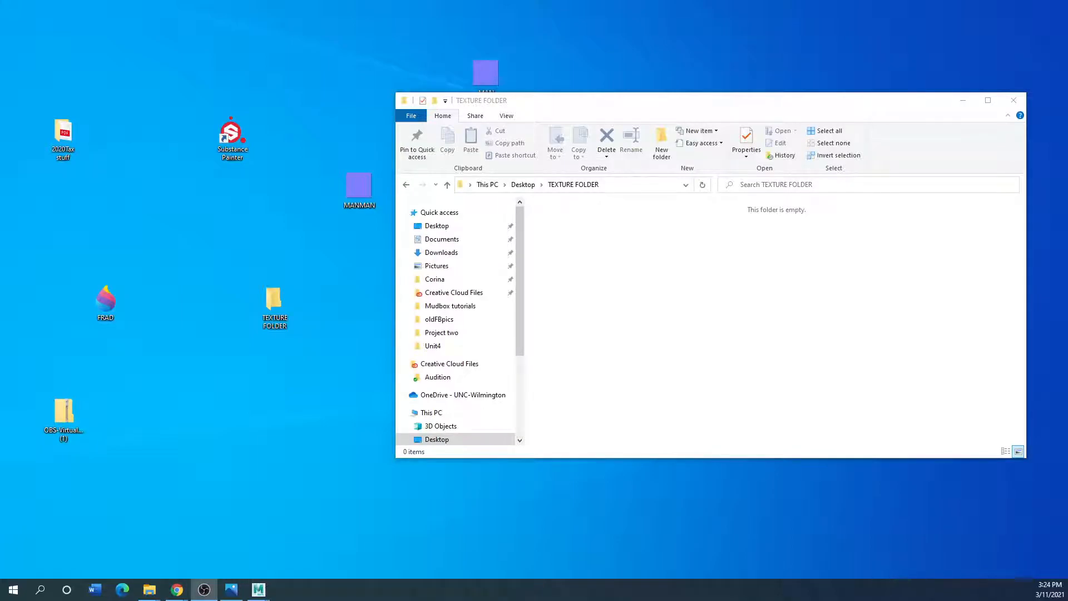
{"action": "double_click", "coordinate": [227, 127]}
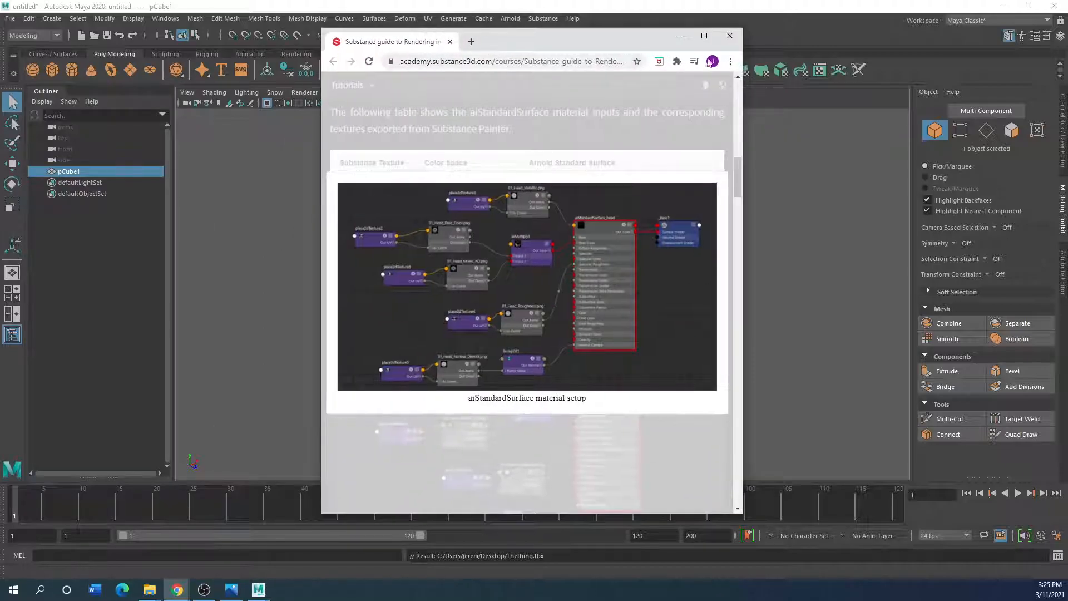
Read the Substance guide to rendering in Arnold for Maya, examining the texture channel table and the aiStandardSurface node setup.
{"action": "left_click", "coordinate": [704, 37]}
{"action": "left_click", "coordinate": [56, 379]}
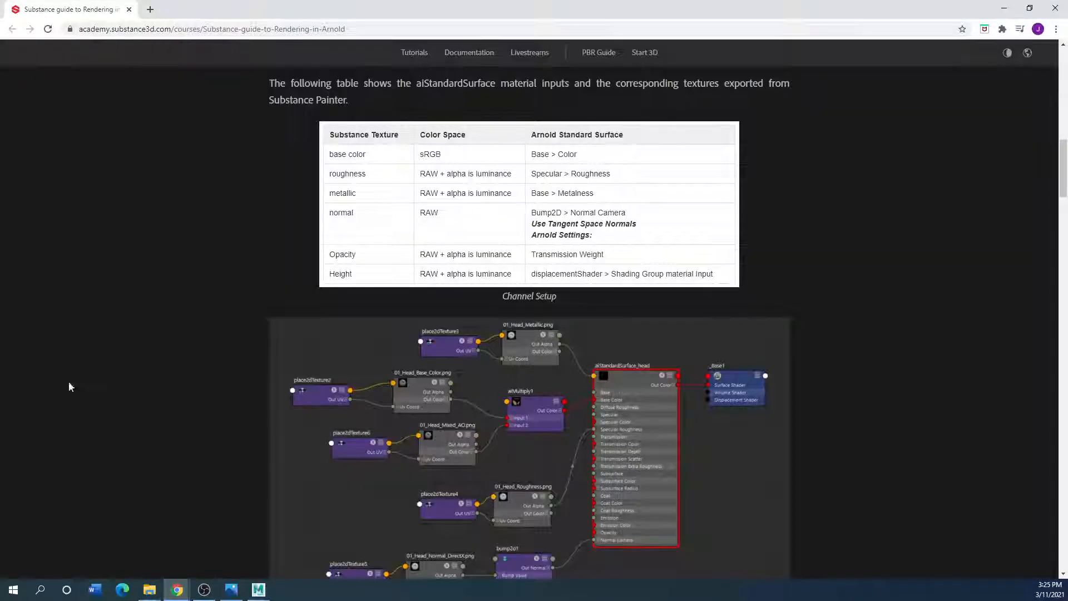
{"action": "scroll", "coordinate": [257, 399], "scroll_direction": "up", "scroll_amount": 15}
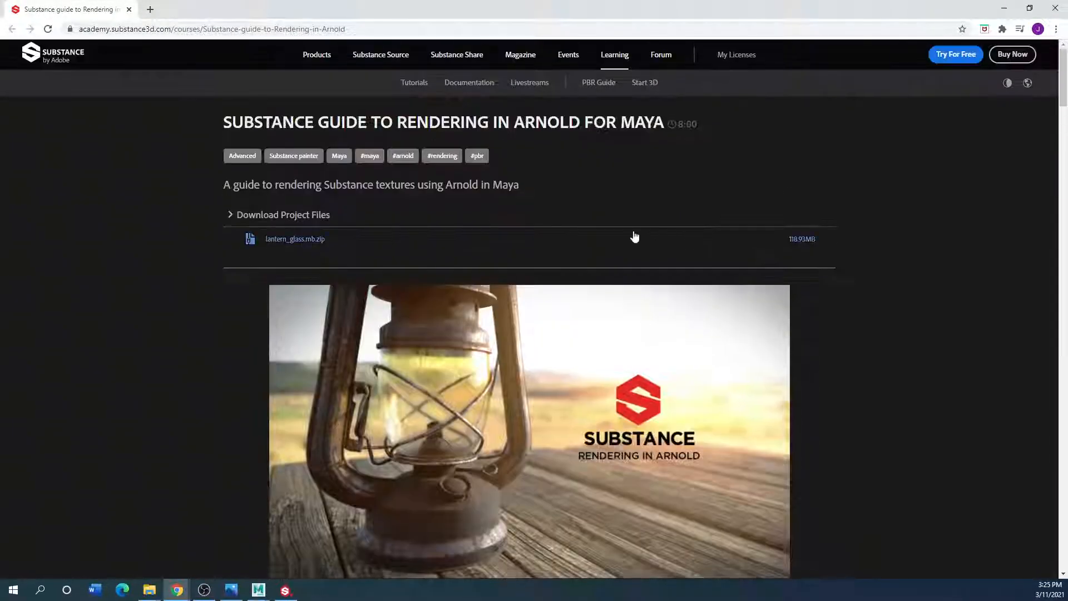
{"action": "scroll", "coordinate": [172, 456], "scroll_direction": "down", "scroll_amount": 8}
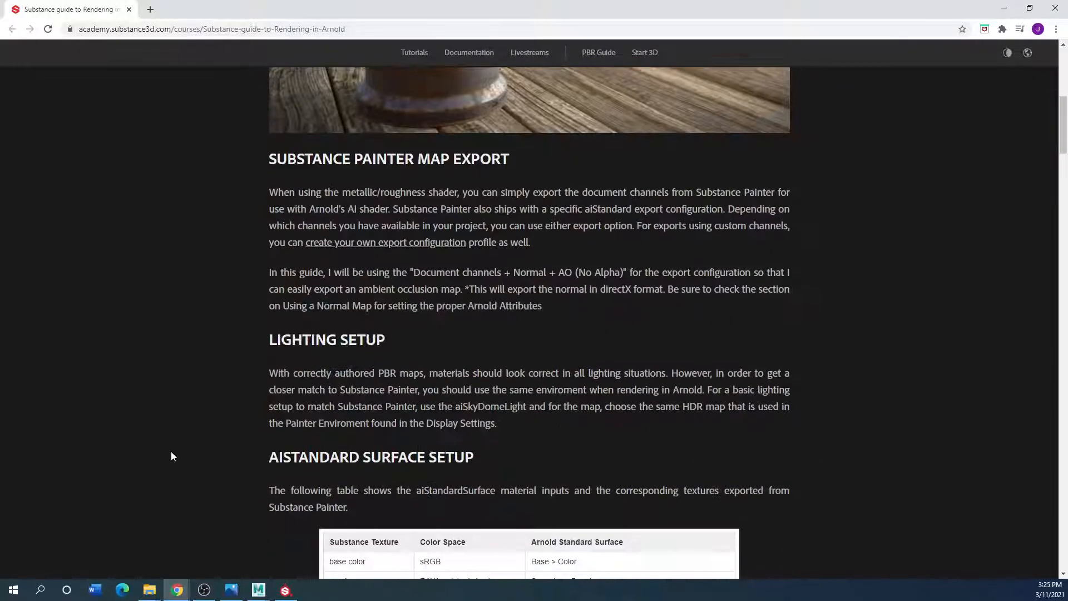
{"action": "scroll", "coordinate": [171, 456], "scroll_direction": "down", "scroll_amount": 2}
{"action": "scroll", "coordinate": [172, 455], "scroll_direction": "down", "scroll_amount": 6}
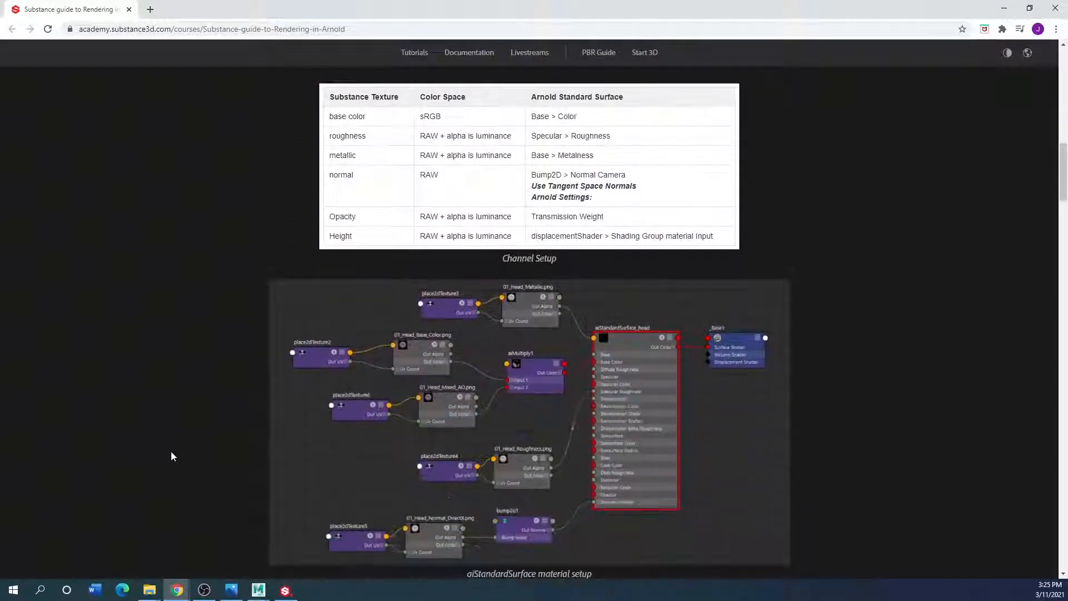
{"action": "scroll", "coordinate": [172, 455], "scroll_direction": "up", "scroll_amount": 1}
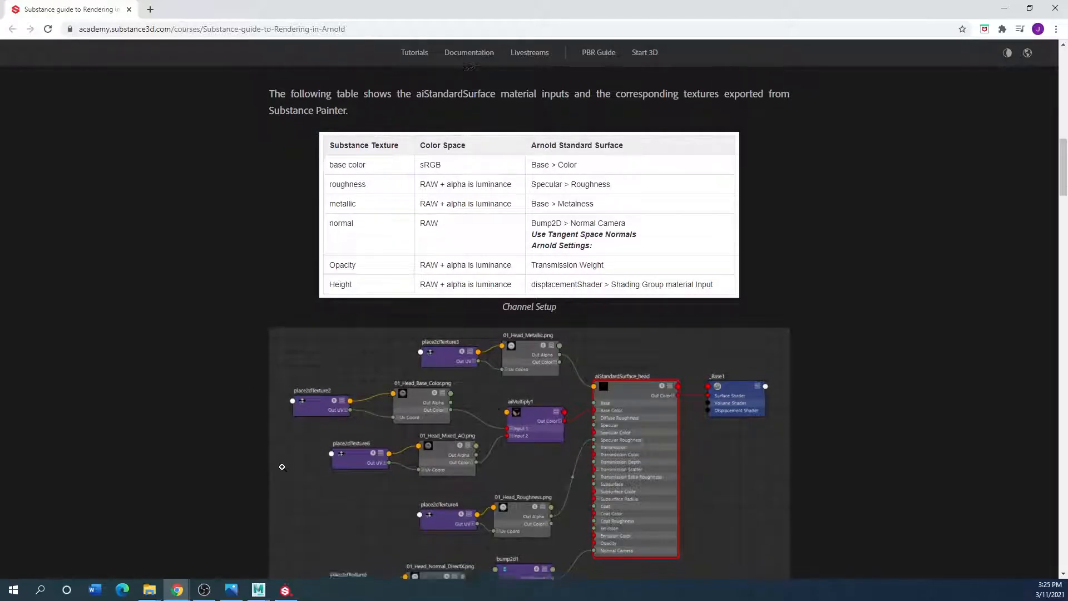
{"action": "scroll", "coordinate": [452, 405], "scroll_direction": "down", "scroll_amount": 1}
{"action": "scroll", "coordinate": [292, 496], "scroll_direction": "down", "scroll_amount": 1}
{"action": "scroll", "coordinate": [202, 497], "scroll_direction": "up", "scroll_amount": 1}
{"action": "scroll", "coordinate": [202, 500], "scroll_direction": "up", "scroll_amount": 4}
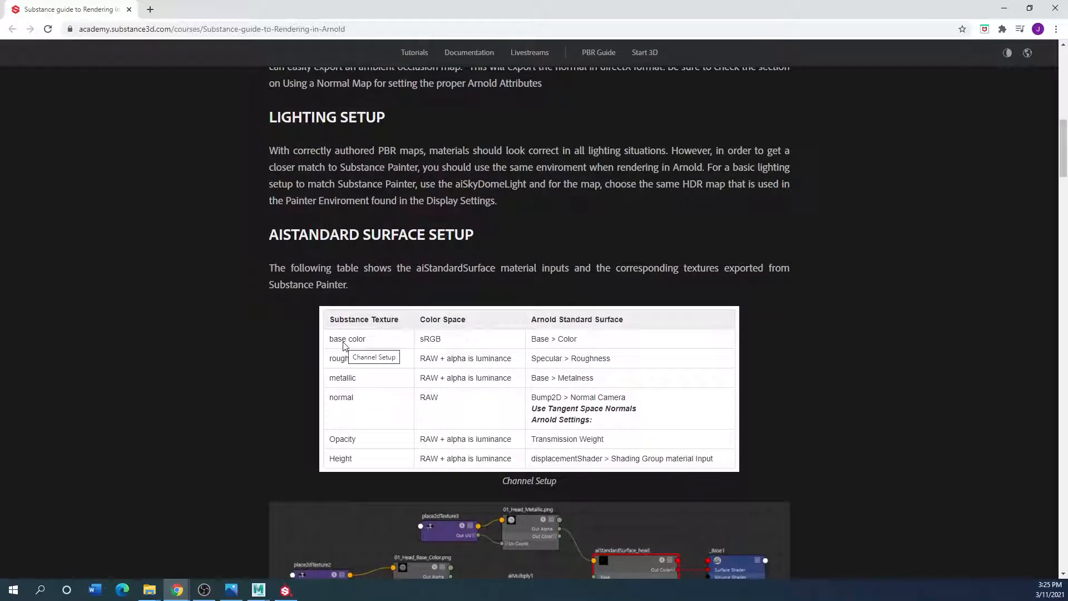
{"action": "scroll", "coordinate": [204, 515], "scroll_direction": "down", "scroll_amount": 3}
{"action": "scroll", "coordinate": [204, 519], "scroll_direction": "down", "scroll_amount": 2}
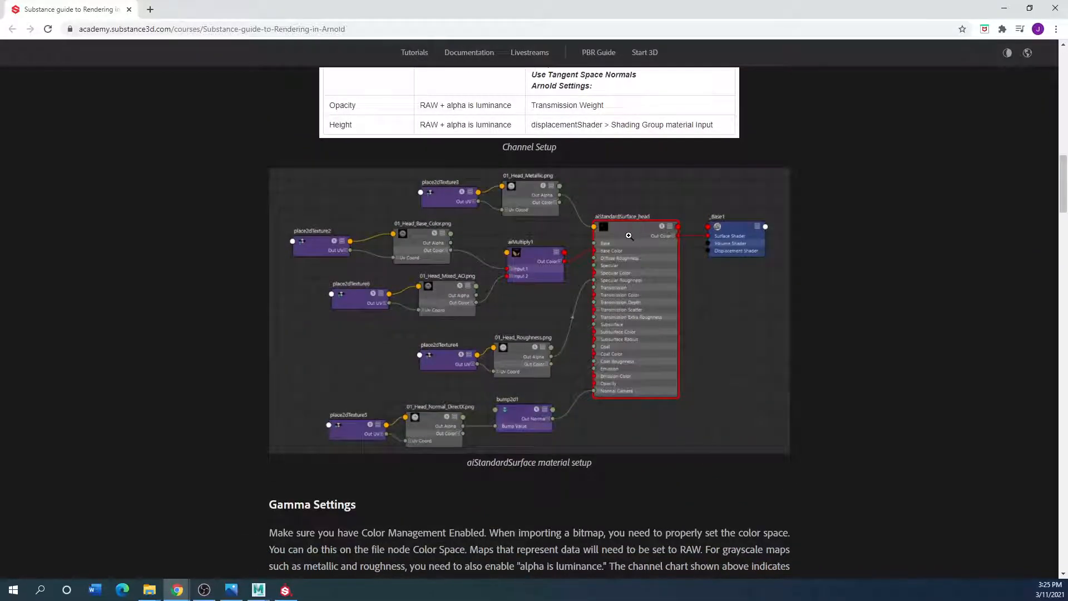
{"action": "left_click_drag", "start_coordinate": [454, 14], "coordinate": [0, 133]}
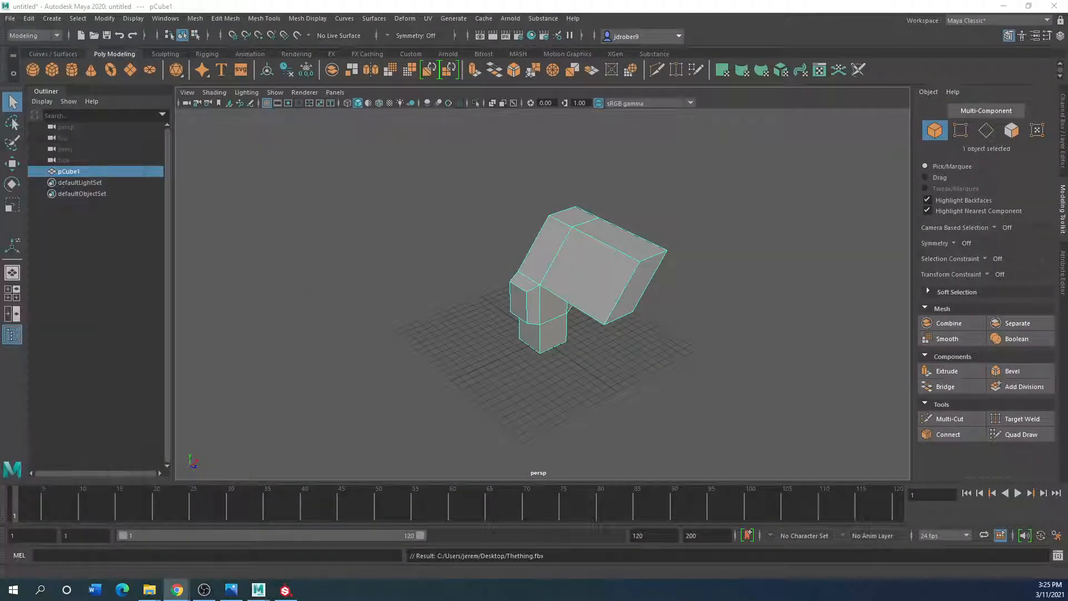
Assign a new Arnold aiStandardSurface material to the block model in Maya.
{"action": "right_click", "coordinate": [579, 260]}
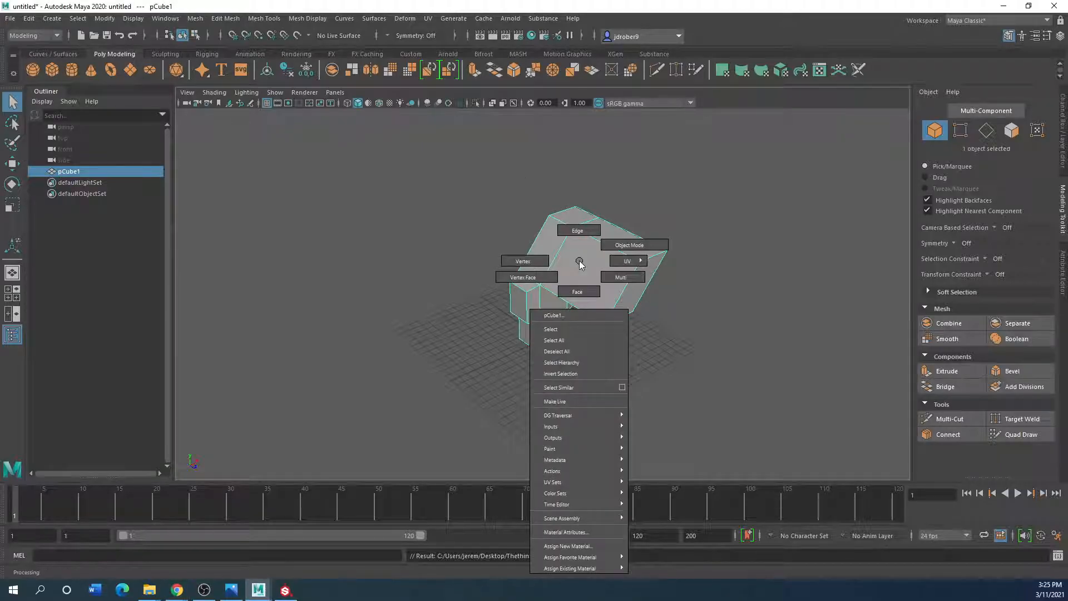
{"action": "left_click", "coordinate": [553, 546]}
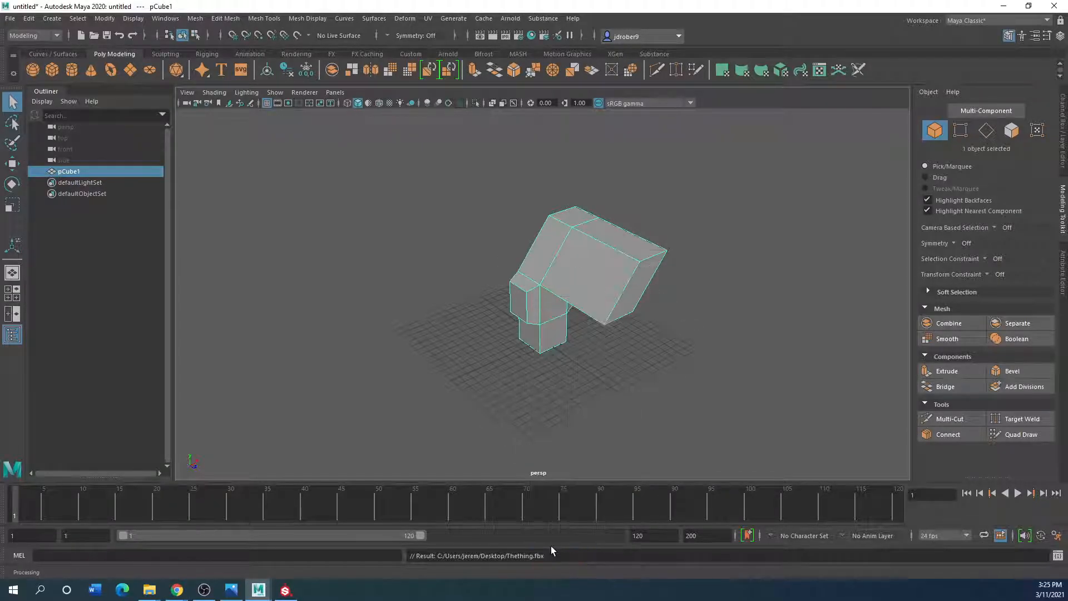
{"action": "left_click", "coordinate": [239, 249]}
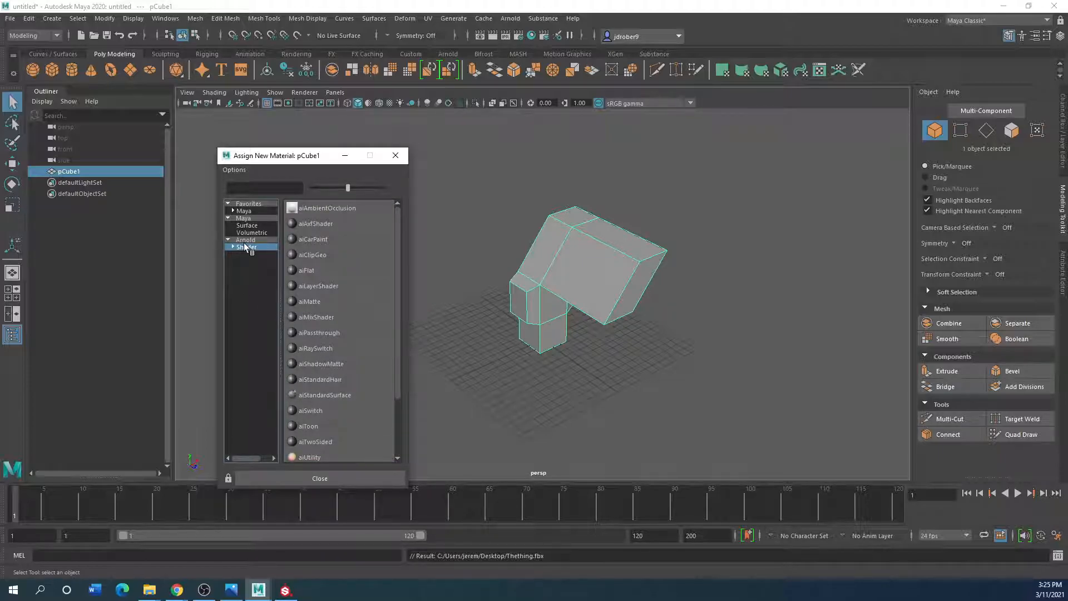
{"action": "left_click", "coordinate": [318, 398]}
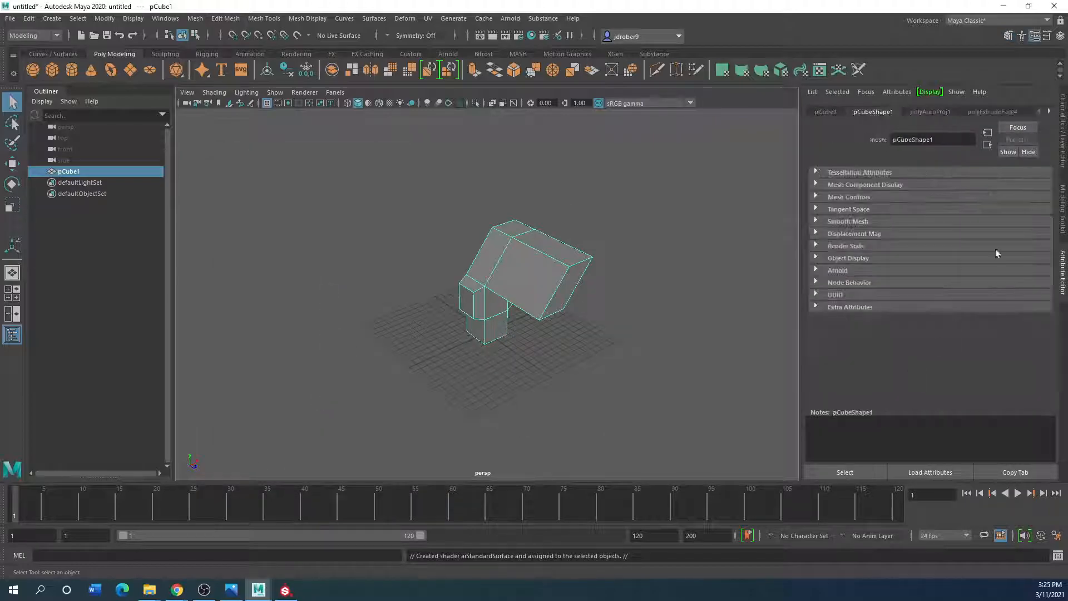
Rename the block model's aiStandardSurface material to Substancedemo in the Hypershade and close the Hypershade.
{"action": "left_click", "coordinate": [533, 36]}
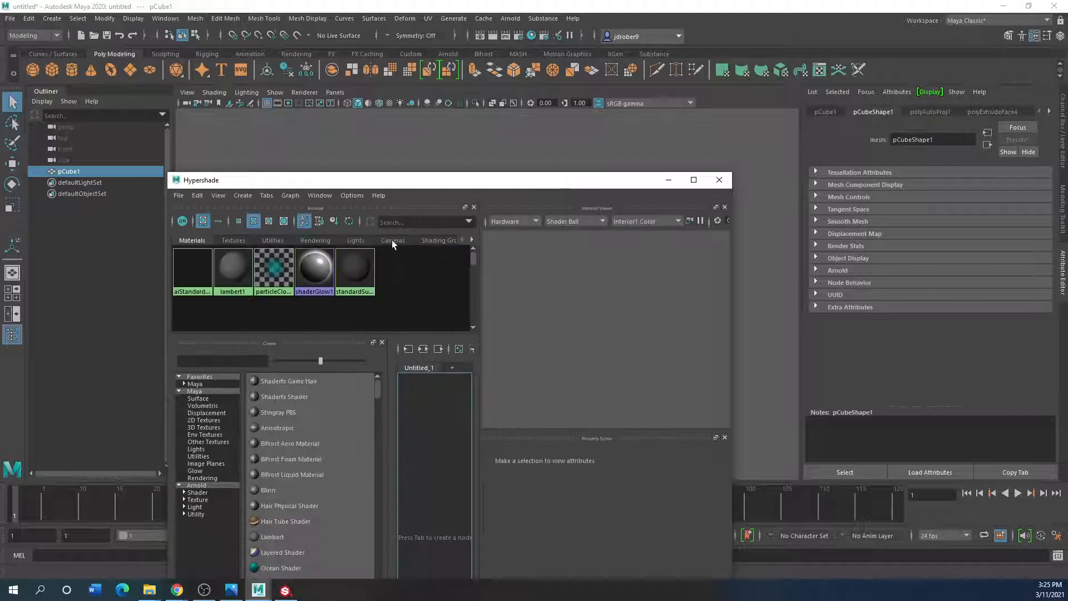
{"action": "left_click_drag", "start_coordinate": [332, 185], "coordinate": [361, 118]}
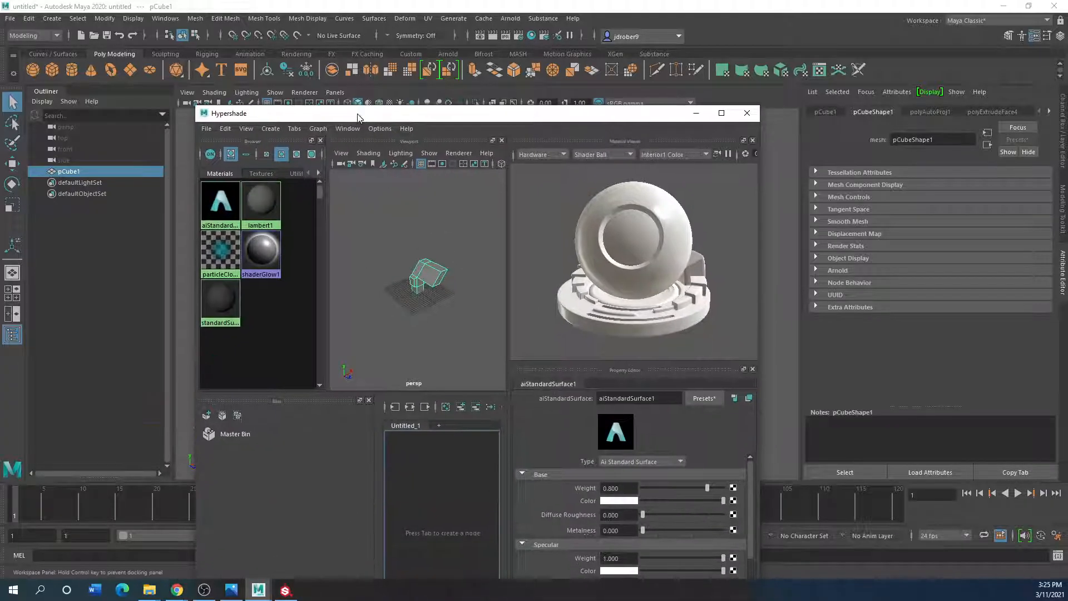
{"action": "left_click", "coordinate": [225, 209]}
{"action": "double_click", "coordinate": [646, 399]}
{"action": "left_click", "coordinate": [632, 401]}
{"action": "left_click_drag", "start_coordinate": [605, 398], "coordinate": [673, 397]}
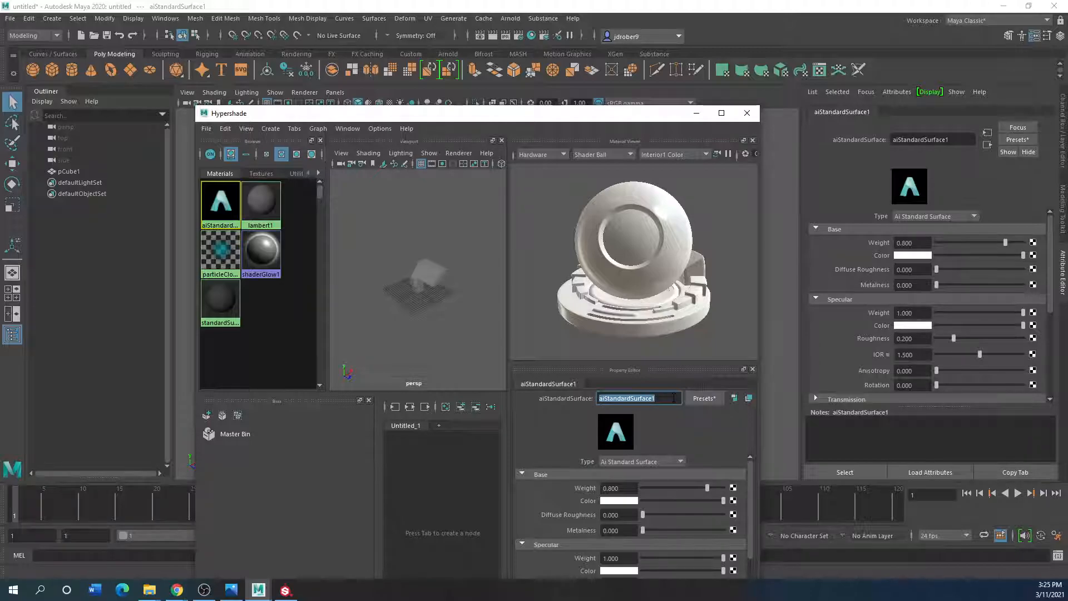
{"action": "type", "text": "SUbstanc"}
{"action": "key", "text": "BackSpace"}
{"action": "key", "text": "BackSpace"}
{"action": "key", "text": "BackSpace"}
{"action": "key", "text": "BackSpace"}
{"action": "key", "text": "BackSpace"}
{"action": "type", "text": "ubs"}
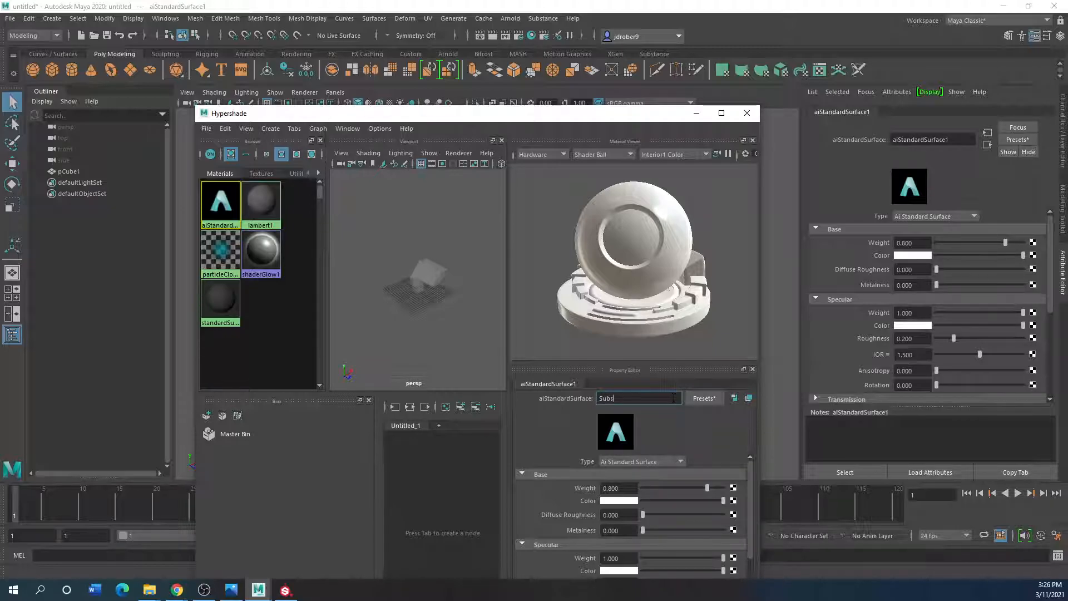
{"action": "type", "text": "tance demo"}
{"action": "left_click_drag", "start_coordinate": [604, 113], "coordinate": [637, 58]}
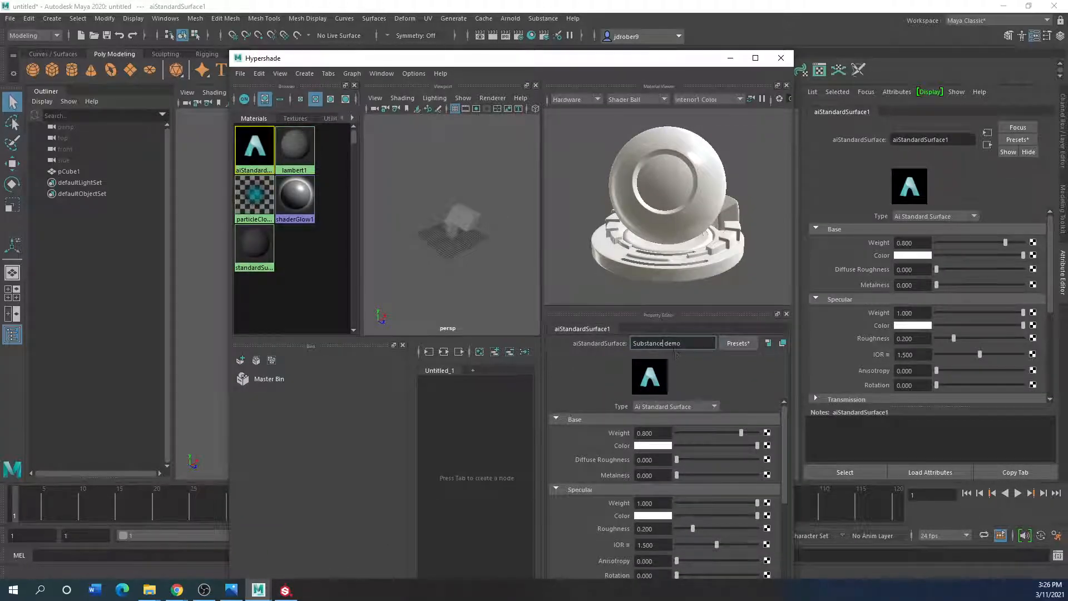
{"action": "left_click", "coordinate": [665, 344]}
{"action": "key", "text": "BackSpace"}
{"action": "key", "text": "Return"}
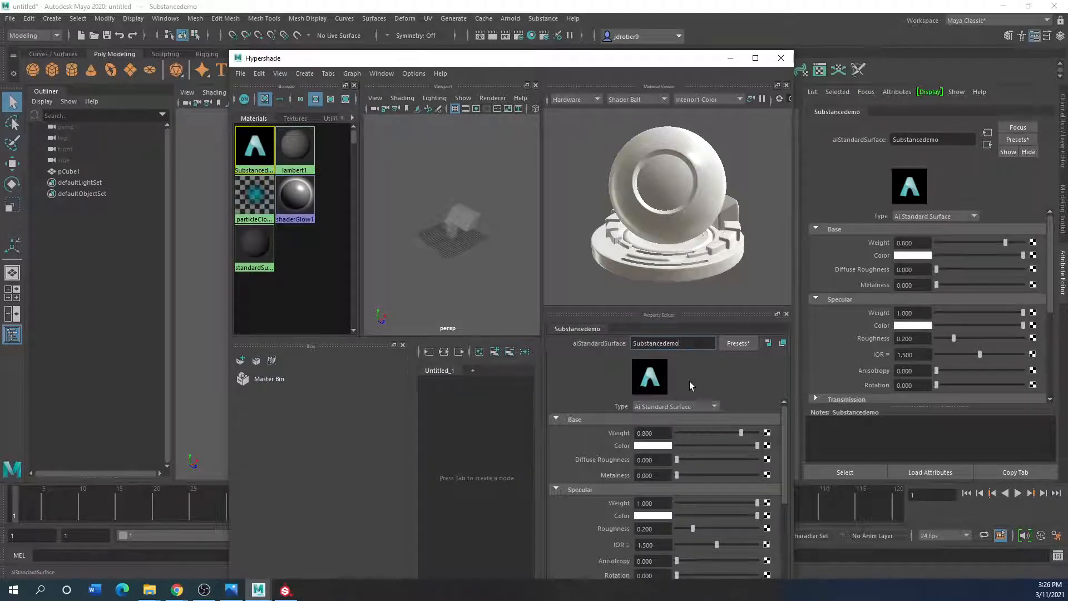
{"action": "left_click", "coordinate": [781, 58]}
Save the scene to the Desktop as a Maya ASCII file named thing.
{"action": "left_click", "coordinate": [10, 19]}
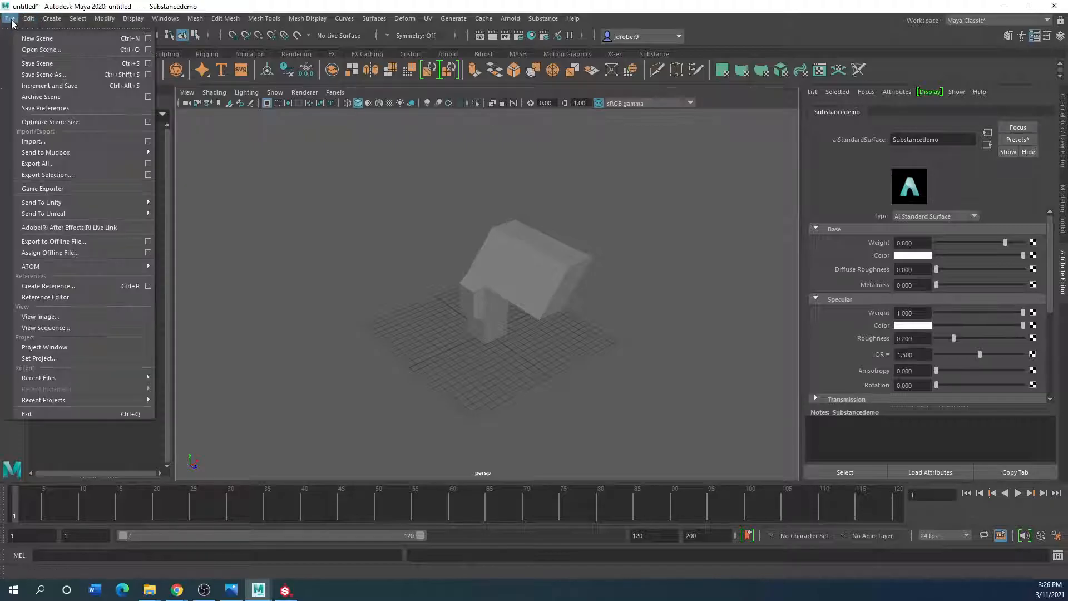
{"action": "left_click", "coordinate": [55, 76]}
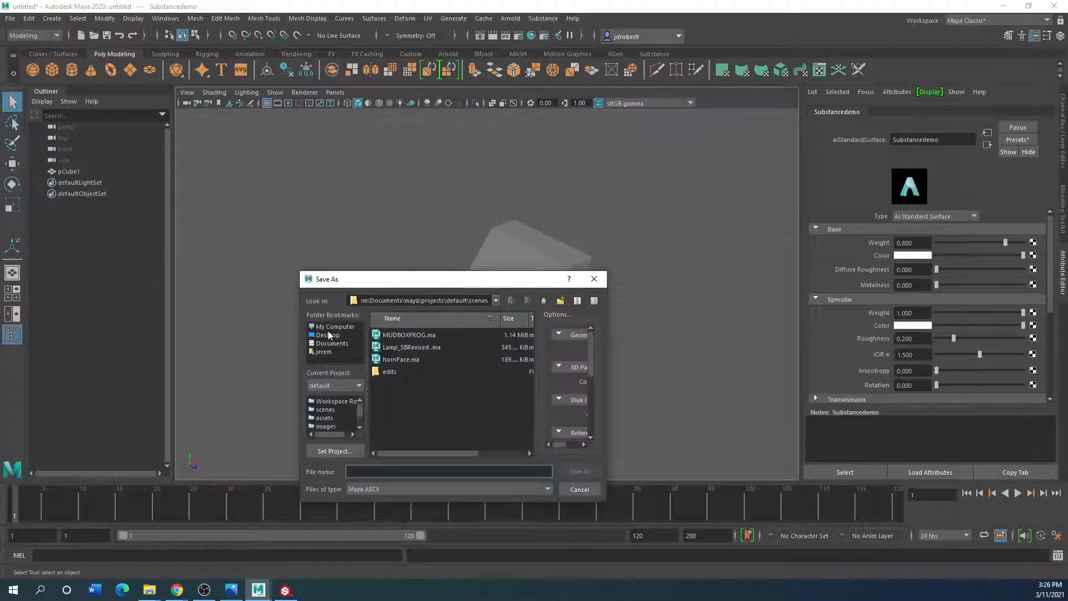
{"action": "left_click", "coordinate": [329, 335]}
{"action": "left_click", "coordinate": [367, 470]}
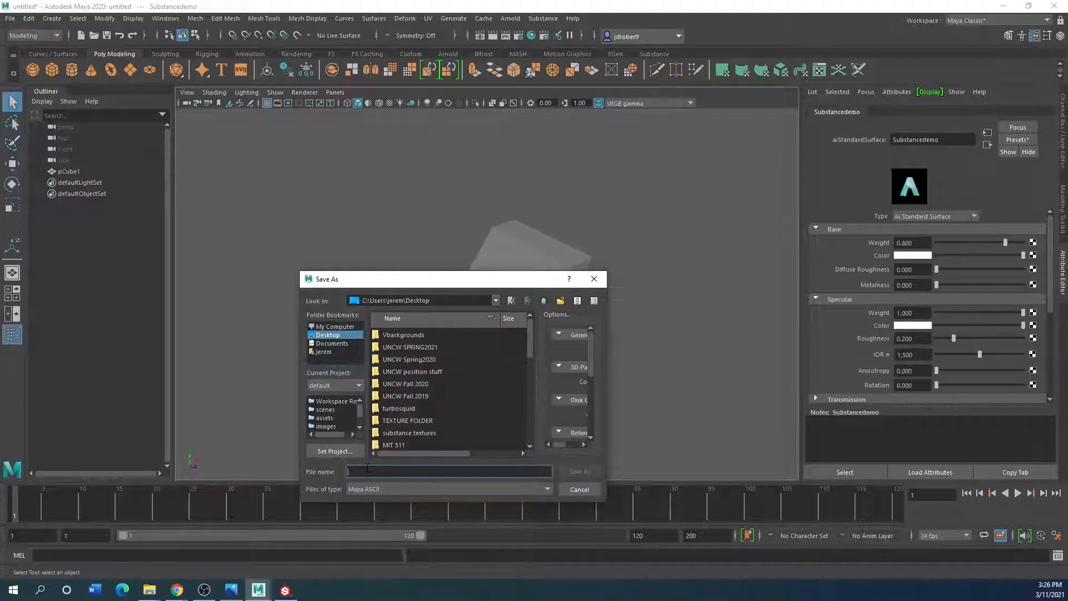
{"action": "type", "text": "thing"}
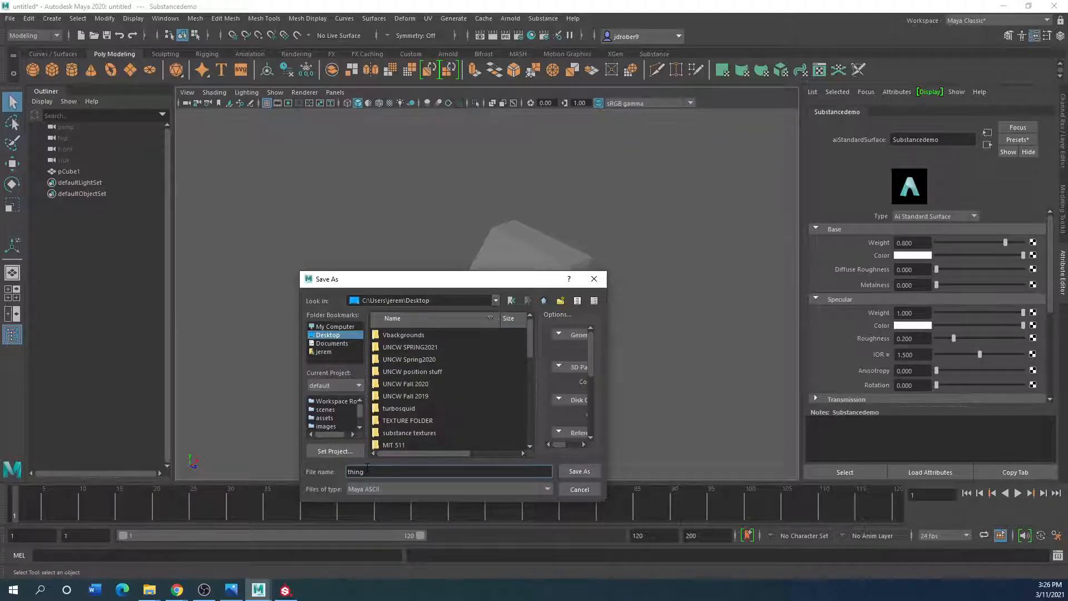
{"action": "left_click", "coordinate": [578, 471]}
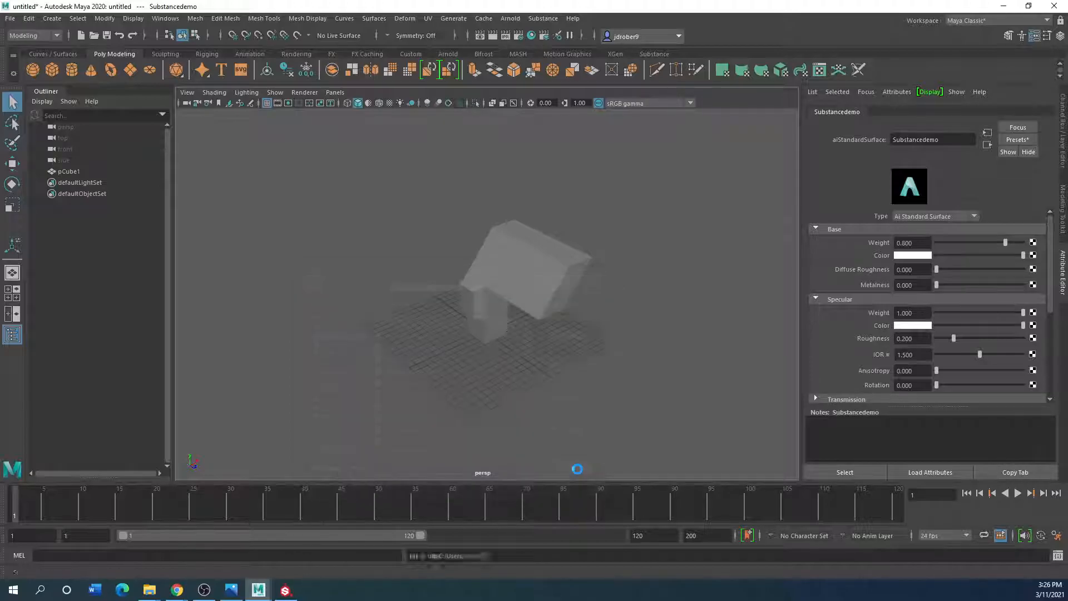
Select the block model and open the UV Editor to view its UV layout.
{"action": "left_click", "coordinate": [529, 288]}
{"action": "left_click", "coordinate": [509, 17]}
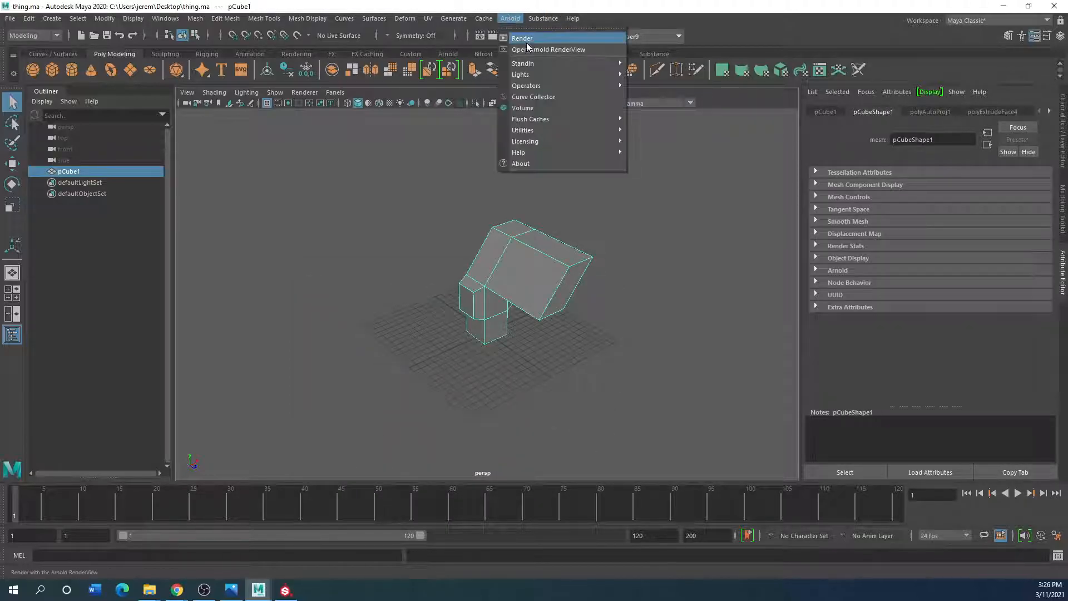
{"action": "left_click", "coordinate": [428, 19]}
{"action": "left_click", "coordinate": [432, 22]}
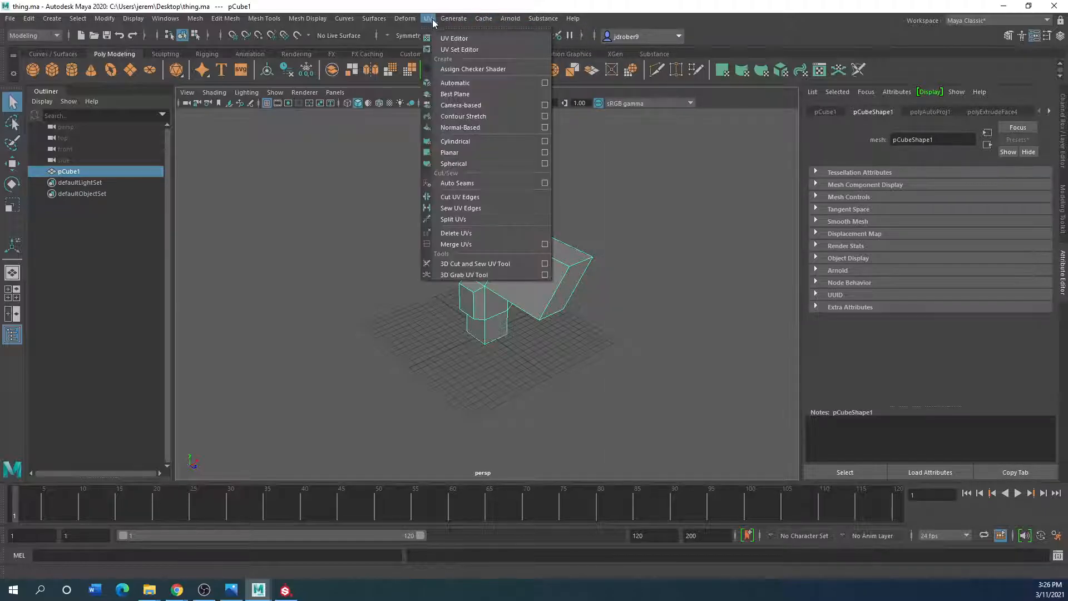
{"action": "left_click", "coordinate": [445, 38]}
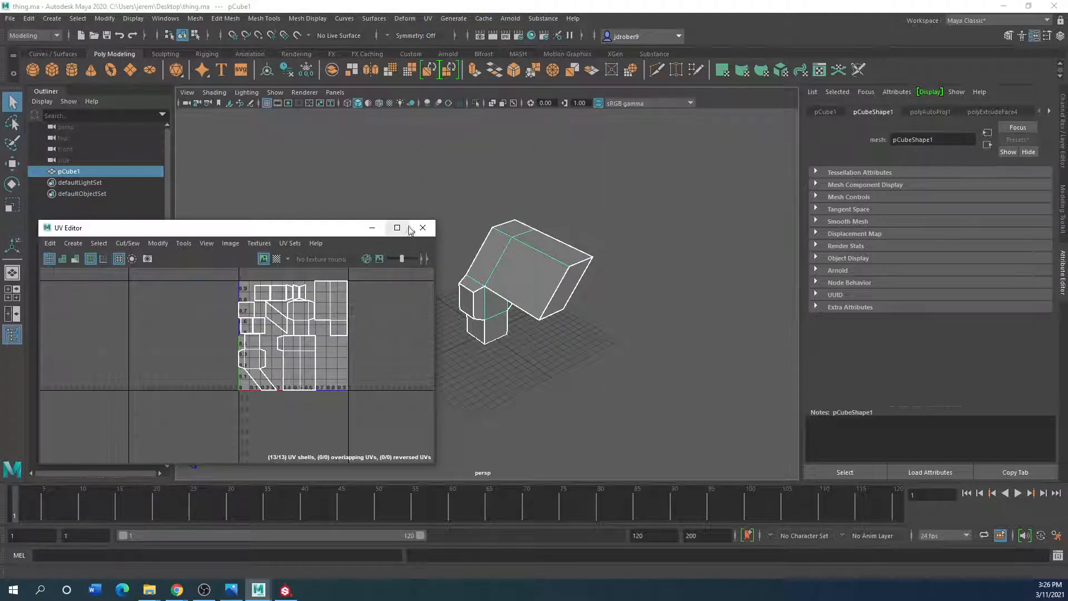
Close the UV Editor and keep the whole block model selected in object mode.
{"action": "left_click", "coordinate": [423, 227]}
{"action": "right_click_drag", "start_coordinate": [488, 268], "coordinate": [529, 253]}
{"action": "left_click", "coordinate": [344, 279]}
{"action": "left_click", "coordinate": [553, 293]}
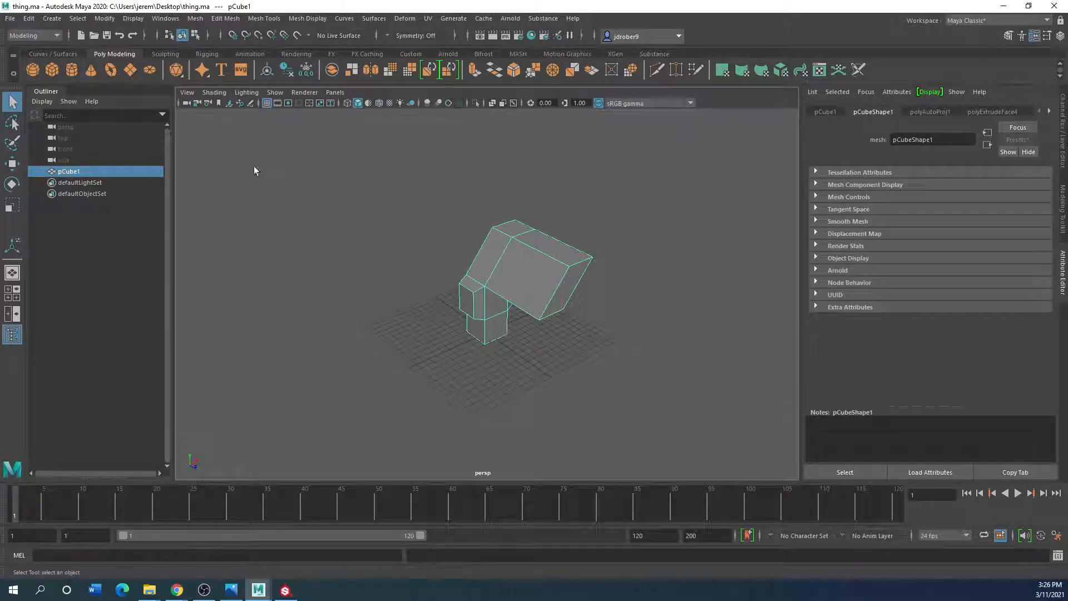
Export the selected block model as FBX to the Desktop, overwriting the existing Thething.fbx.
{"action": "left_click", "coordinate": [11, 19]}
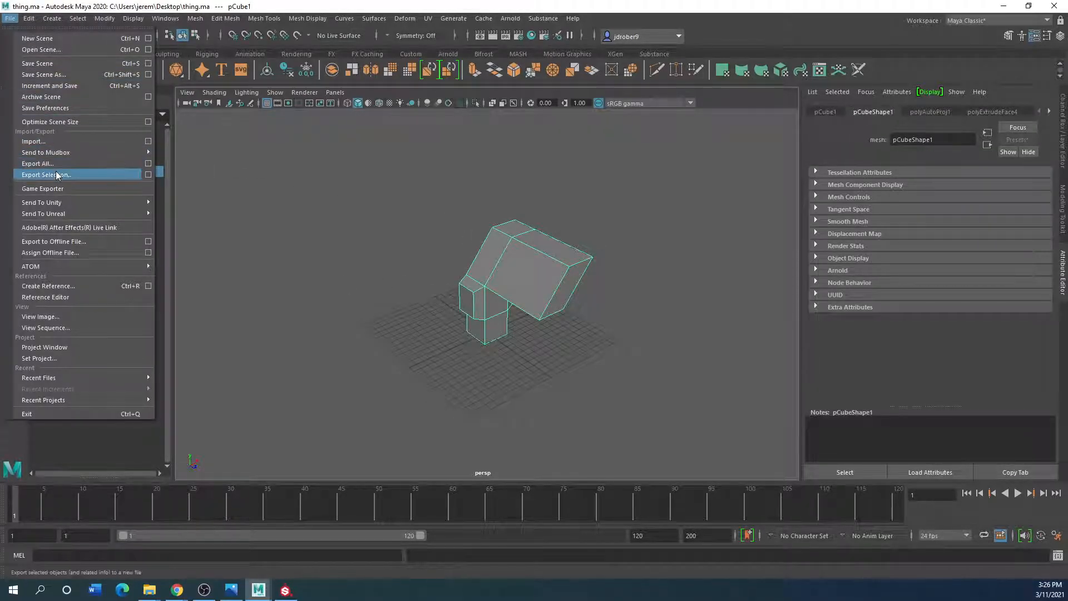
{"action": "left_click", "coordinate": [148, 174]}
{"action": "mouse_move", "coordinate": [251, 169]}
{"action": "left_mouse_down"}
{"action": "mouse_move", "coordinate": [361, 148]}
{"action": "mouse_move", "coordinate": [560, 154]}
{"action": "left_mouse_up"}
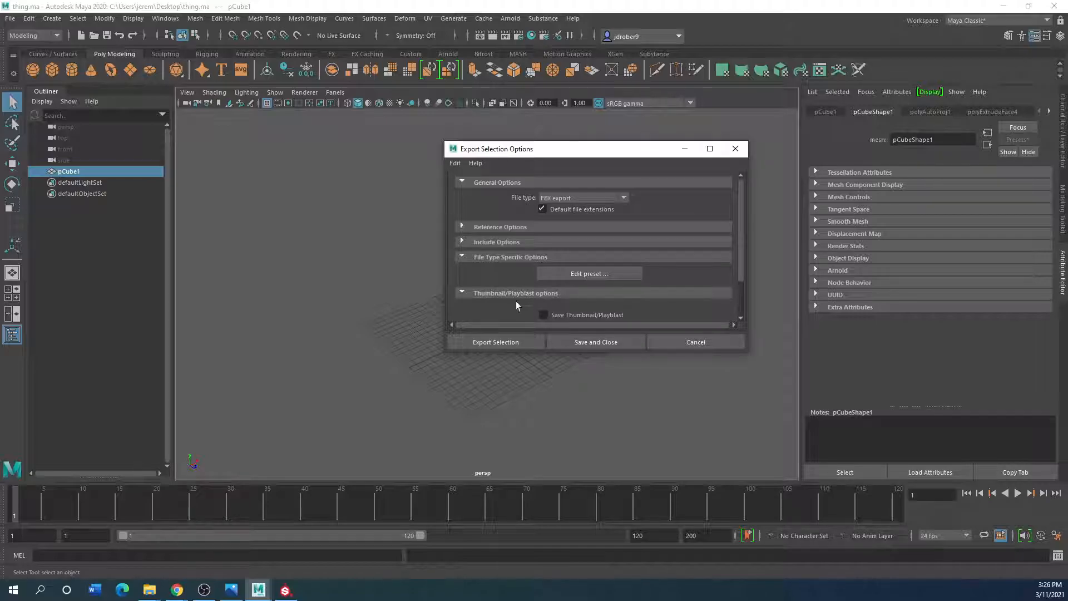
{"action": "left_click", "coordinate": [489, 342]}
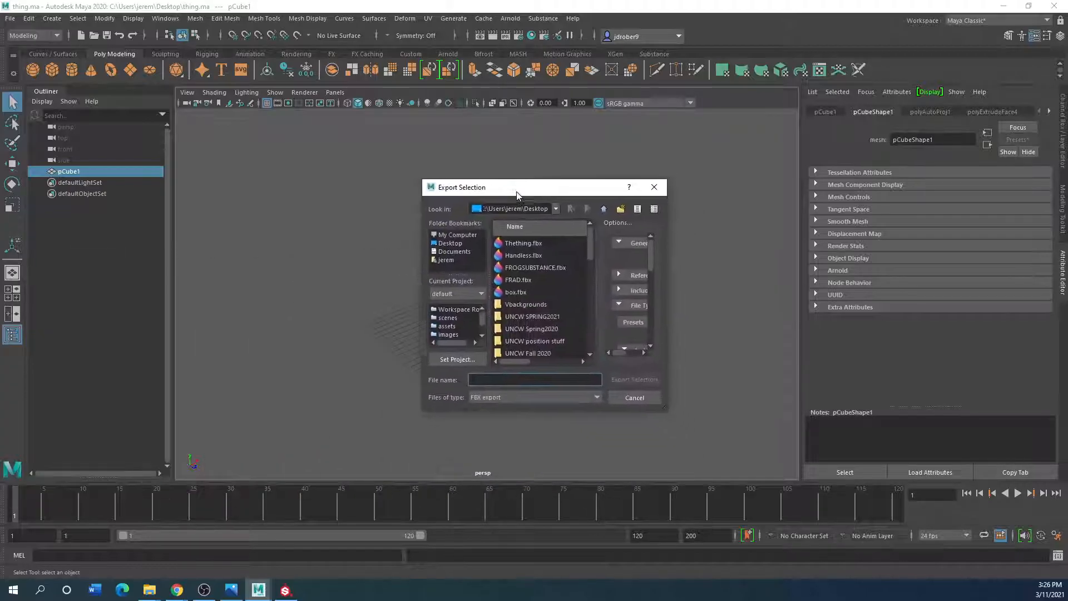
{"action": "left_click", "coordinate": [519, 242]}
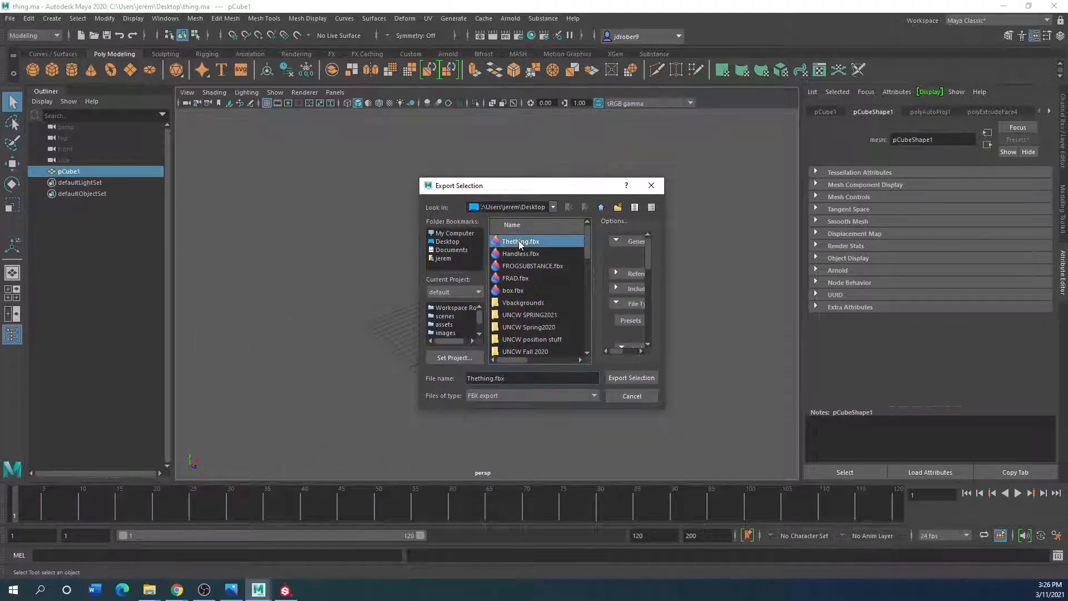
{"action": "left_click", "coordinate": [633, 379]}
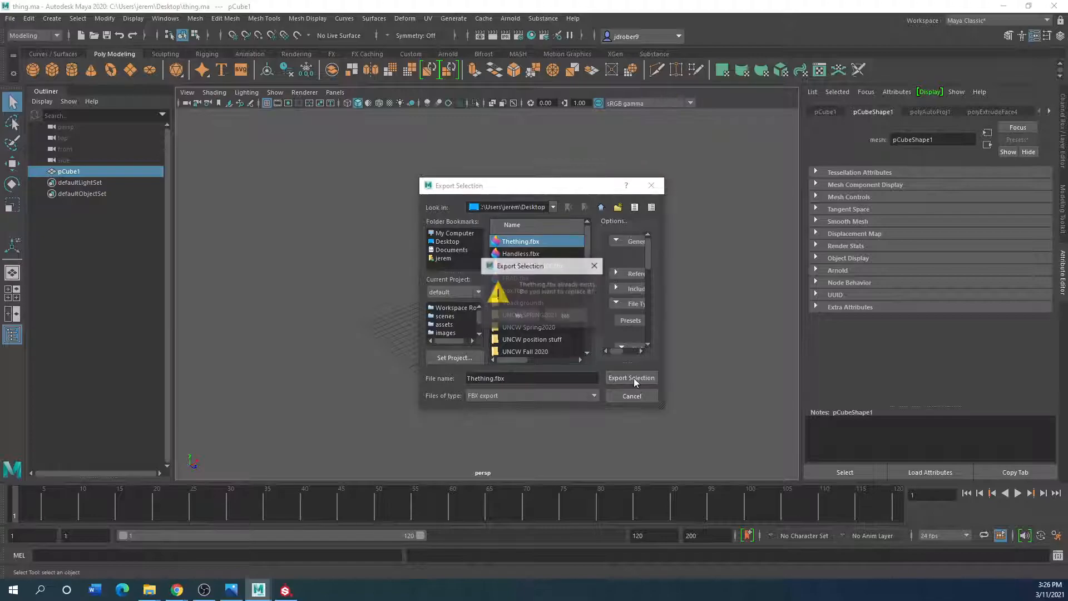
{"action": "left_click", "coordinate": [519, 317]}
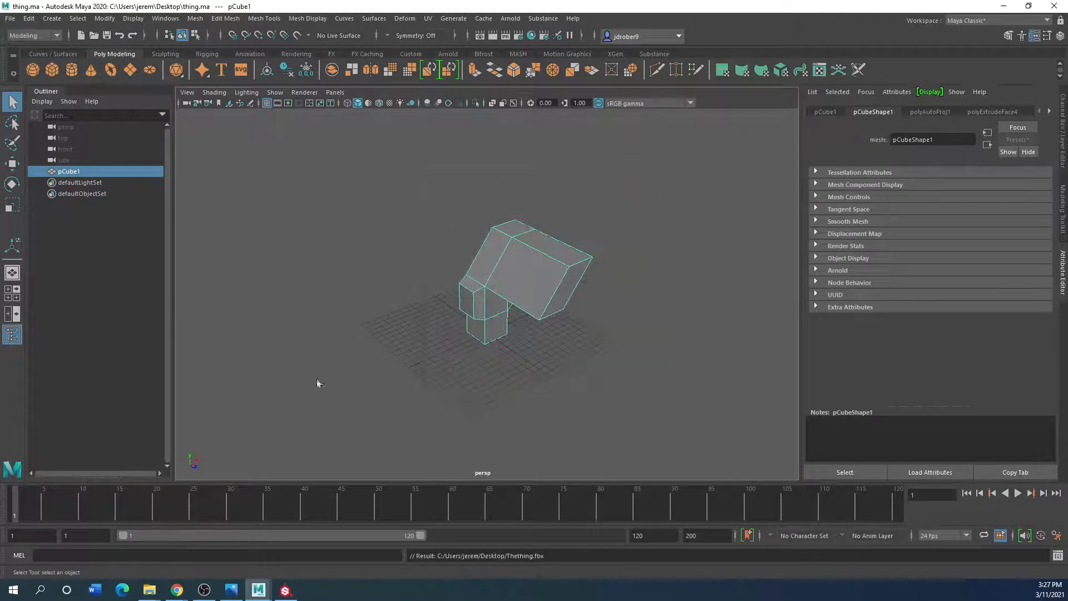
Switch to Substance Painter, clear the TEXTURE FOLDER window out of the way and give the layer list more height.
{"action": "left_click", "coordinate": [1003, 6]}
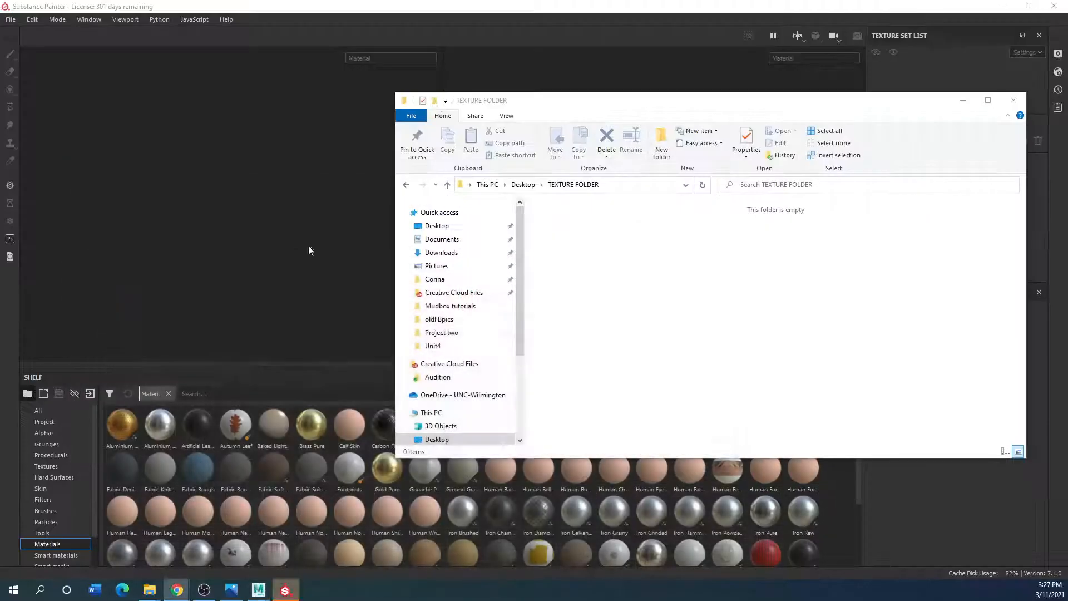
{"action": "mouse_move", "coordinate": [603, 107]}
{"action": "left_mouse_down"}
{"action": "mouse_move", "coordinate": [266, 210]}
{"action": "mouse_move", "coordinate": [0, 189]}
{"action": "left_mouse_up"}
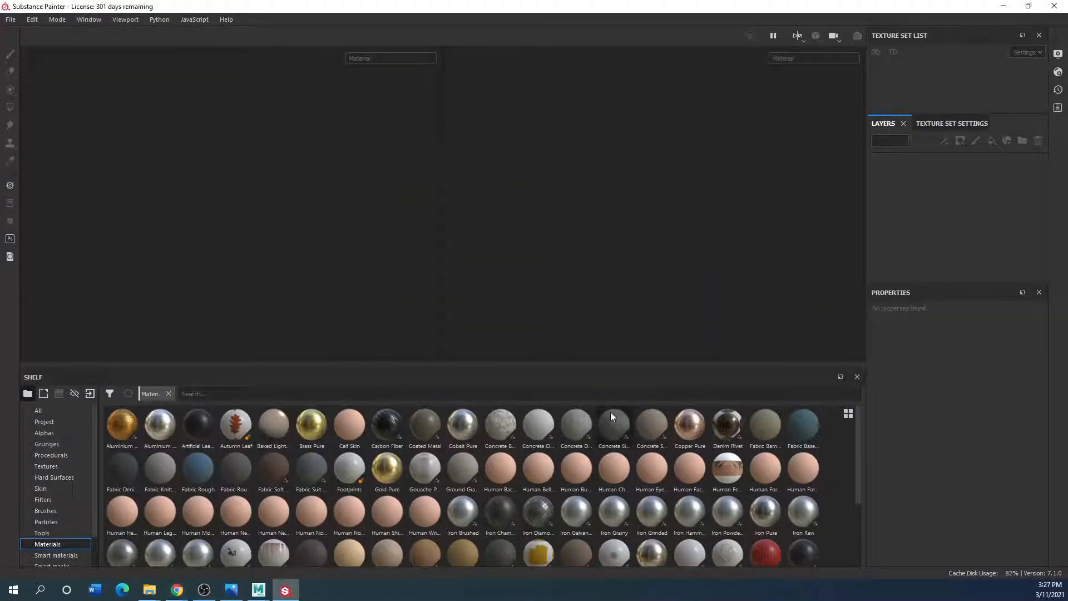
{"action": "mouse_move", "coordinate": [608, 426]}
{"action": "left_click_drag", "start_coordinate": [946, 281], "coordinate": [959, 337]}
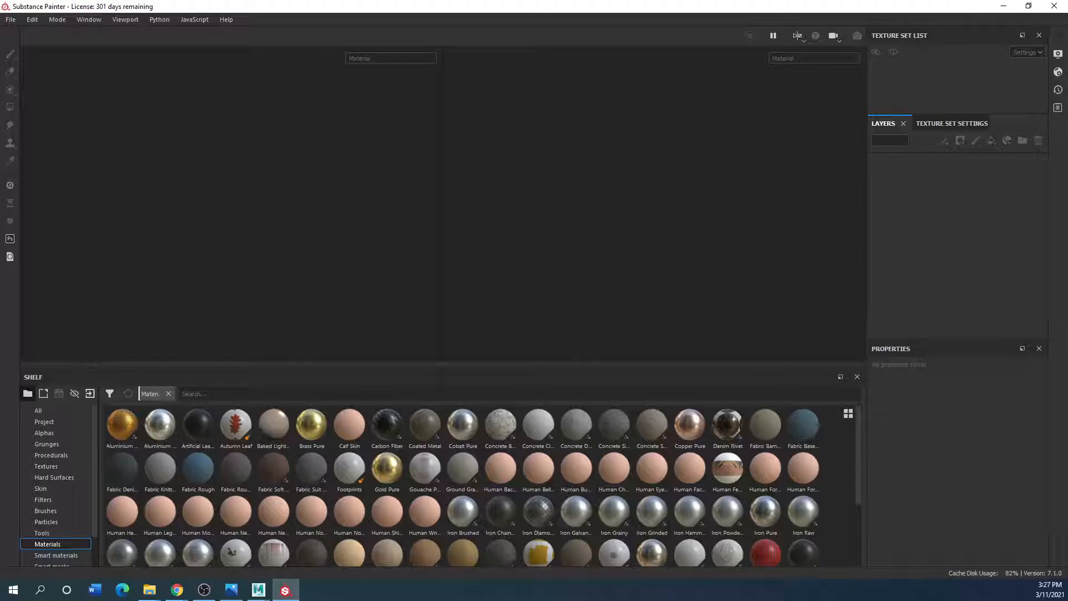
Browse the shelf's Materials and Brushes categories and display the Smart materials.
{"action": "mouse_move", "coordinate": [138, 435]}
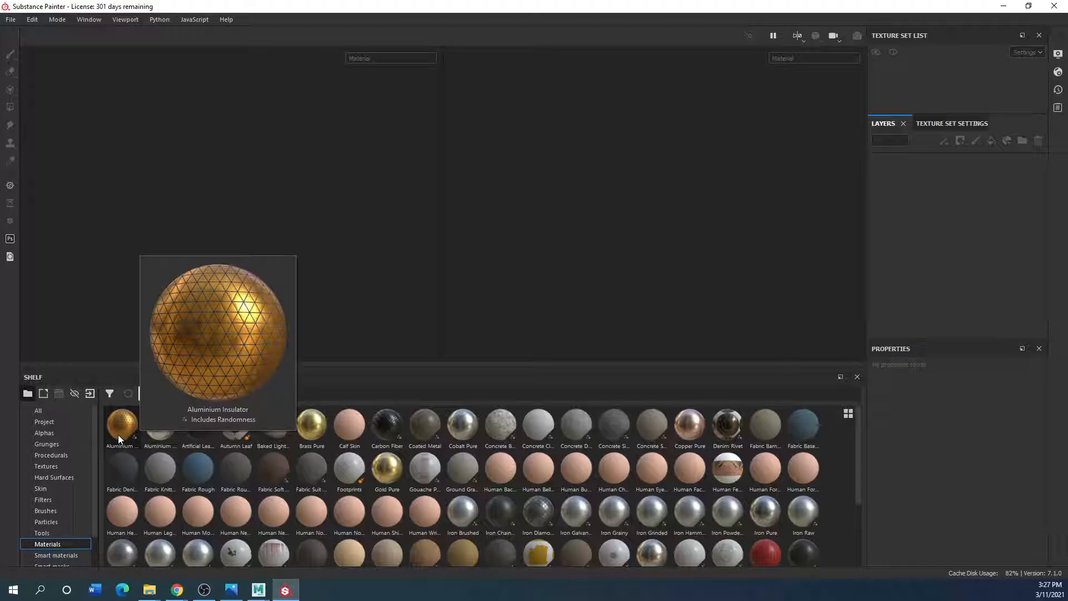
{"action": "left_click", "coordinate": [50, 544]}
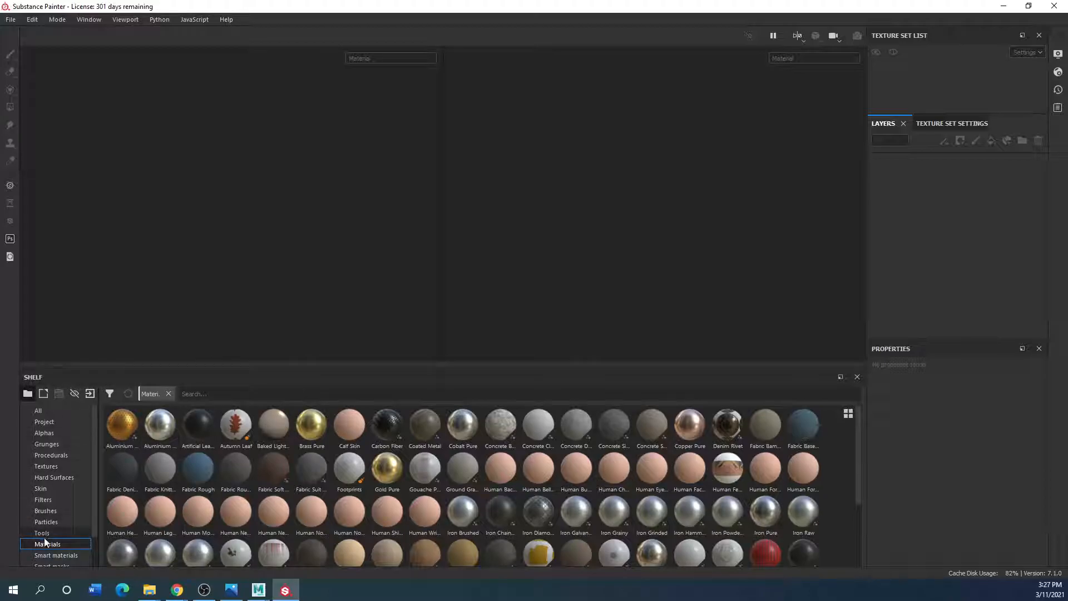
{"action": "scroll", "coordinate": [135, 525], "scroll_direction": "down", "scroll_amount": 3}
{"action": "left_click", "coordinate": [43, 510]}
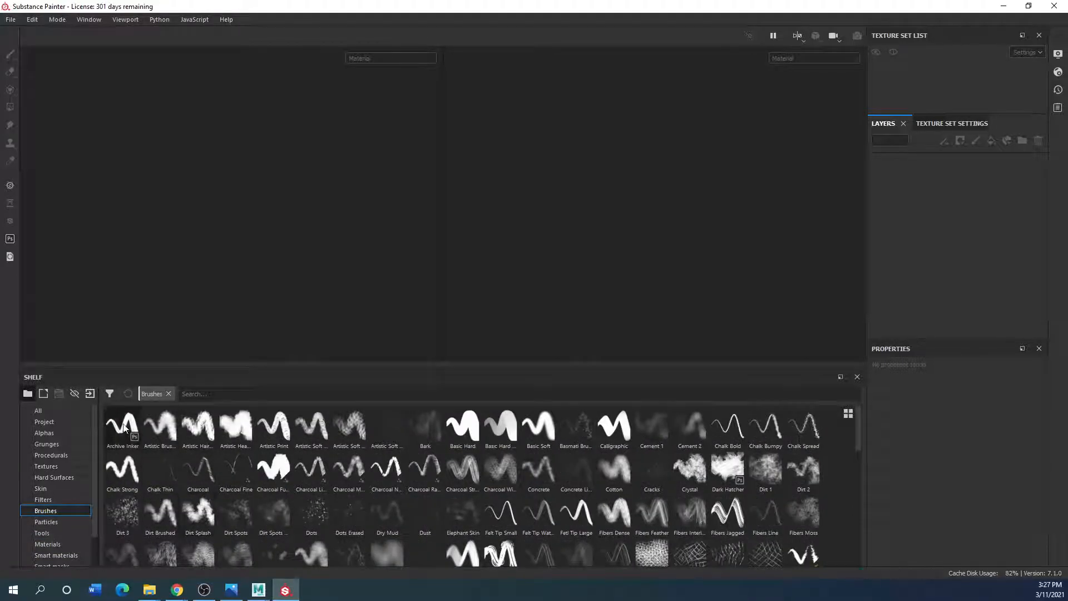
{"action": "scroll", "coordinate": [41, 525], "scroll_direction": "down", "scroll_amount": 1}
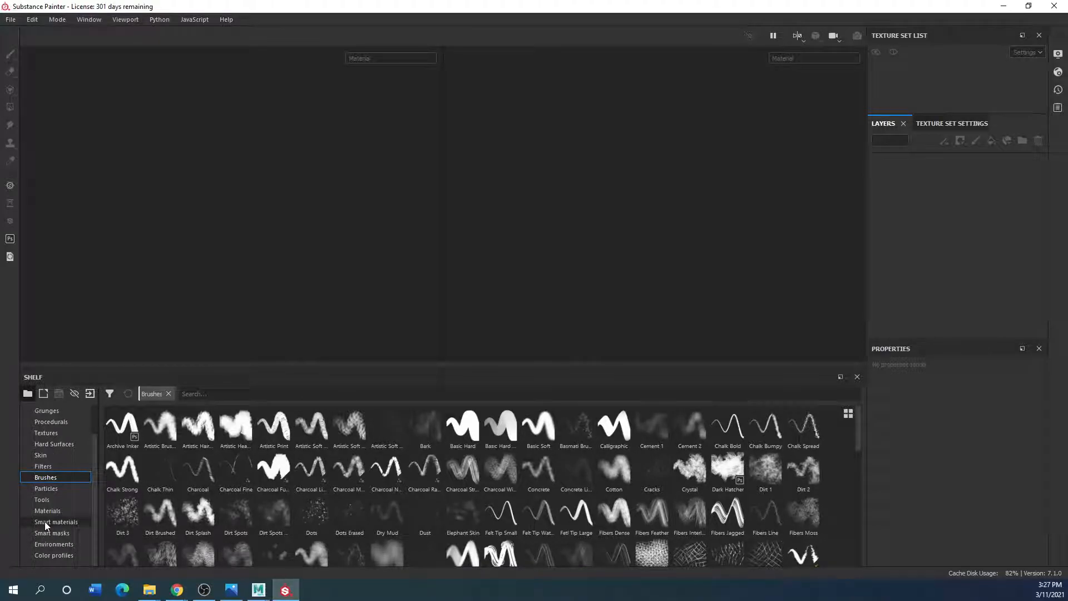
{"action": "left_click", "coordinate": [45, 522]}
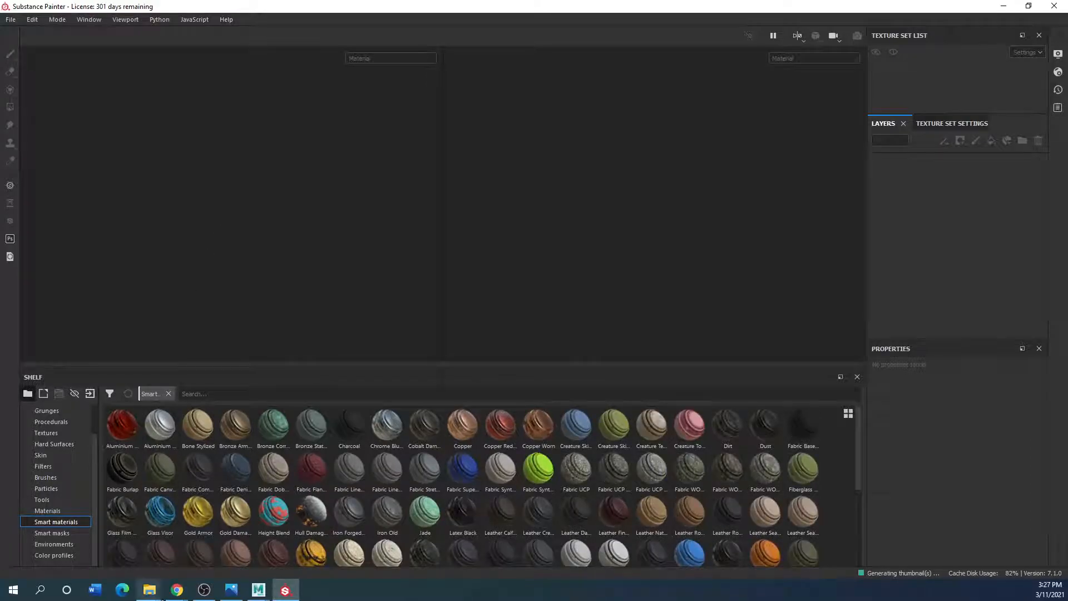
Start a new project and choose Thething.fbx from the Desktop as its mesh file.
{"action": "left_click", "coordinate": [12, 21]}
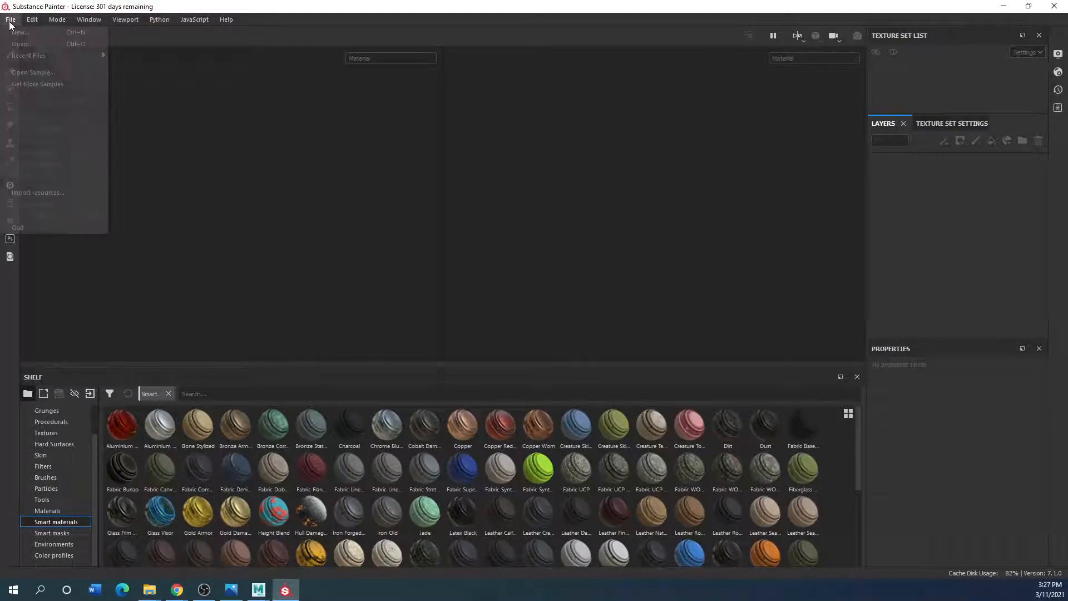
{"action": "left_click", "coordinate": [20, 33]}
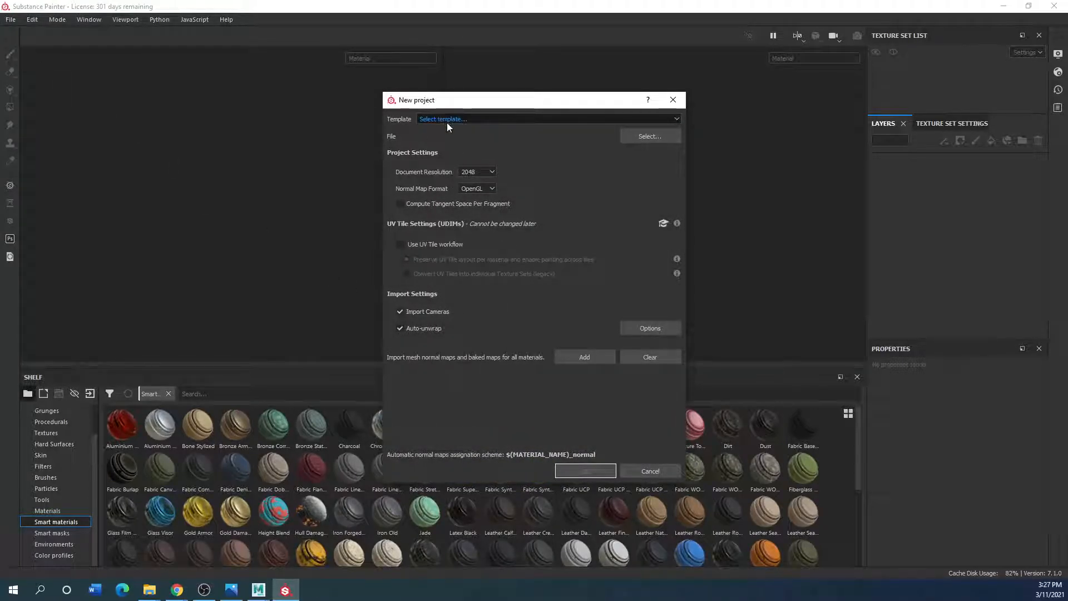
{"action": "left_click", "coordinate": [648, 137]}
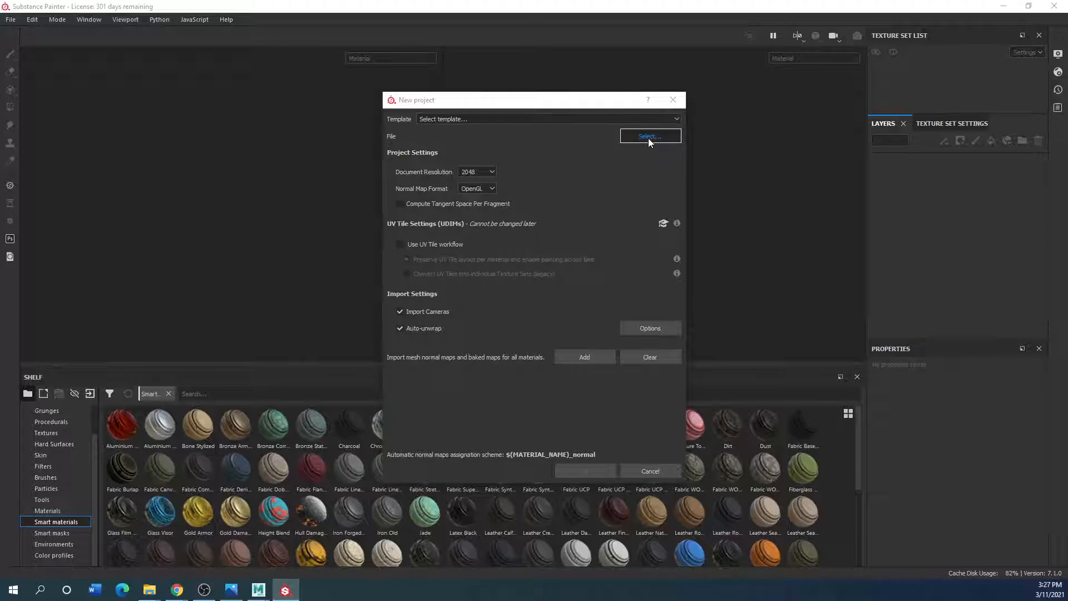
{"action": "left_click", "coordinate": [196, 210]}
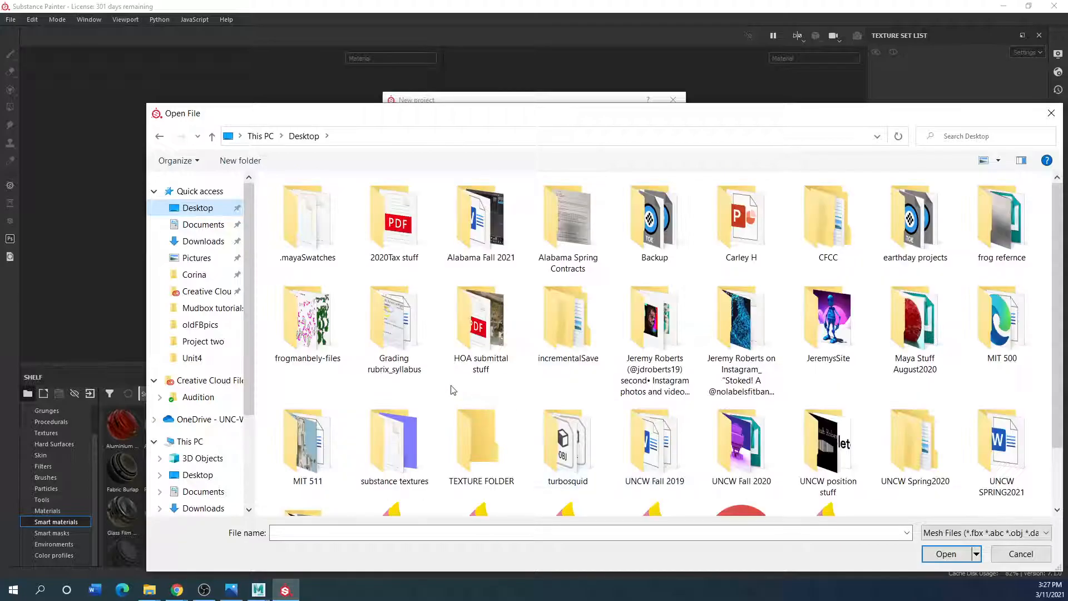
{"action": "left_click", "coordinate": [838, 478]}
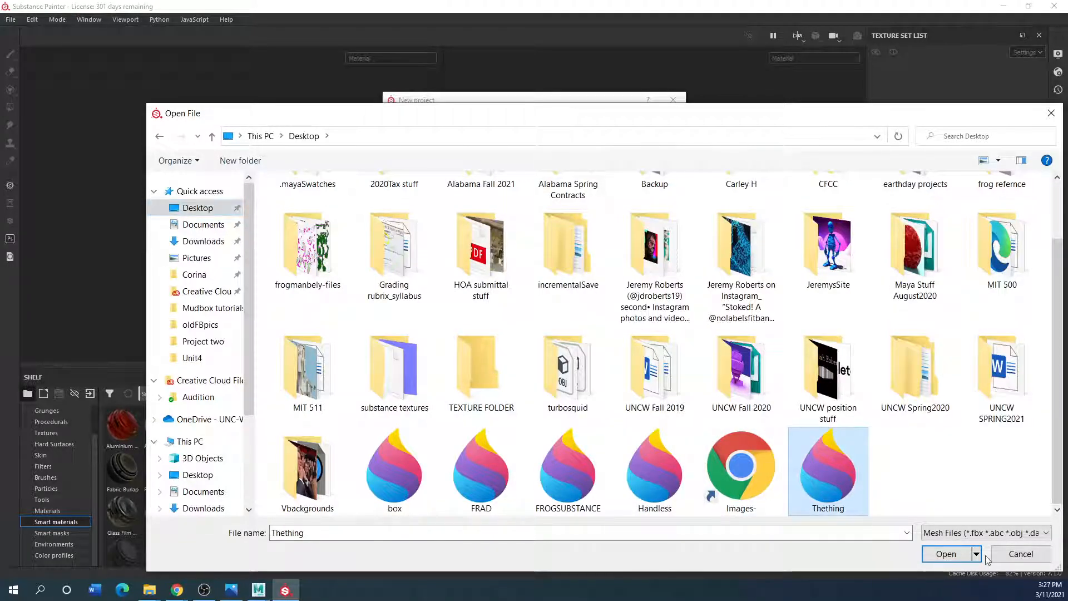
{"action": "left_click", "coordinate": [946, 554]}
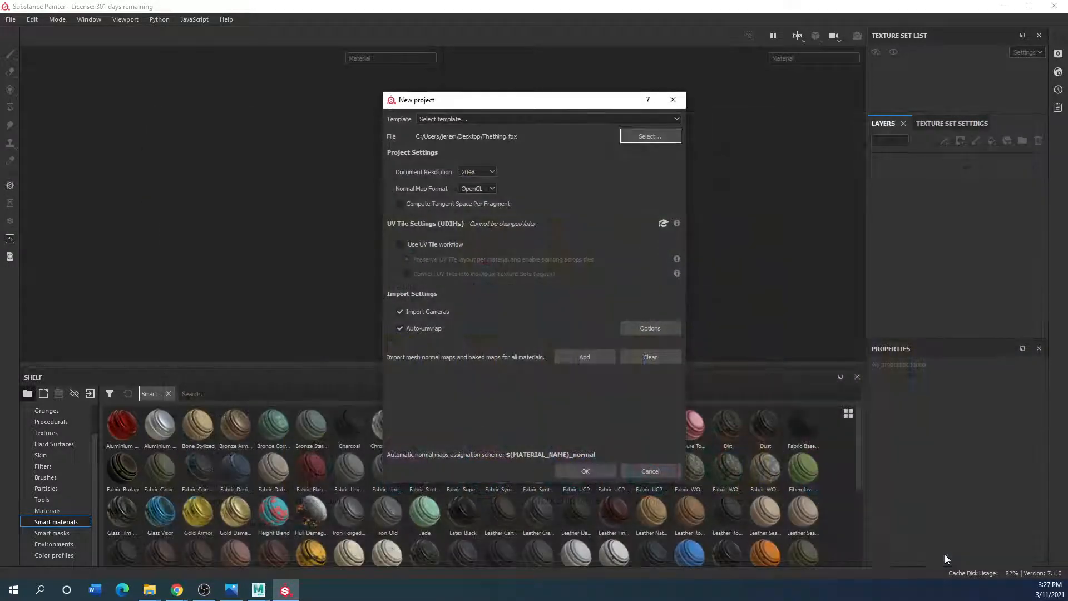
Set the document resolution to 2048 and create the project.
{"action": "left_click", "coordinate": [485, 173]}
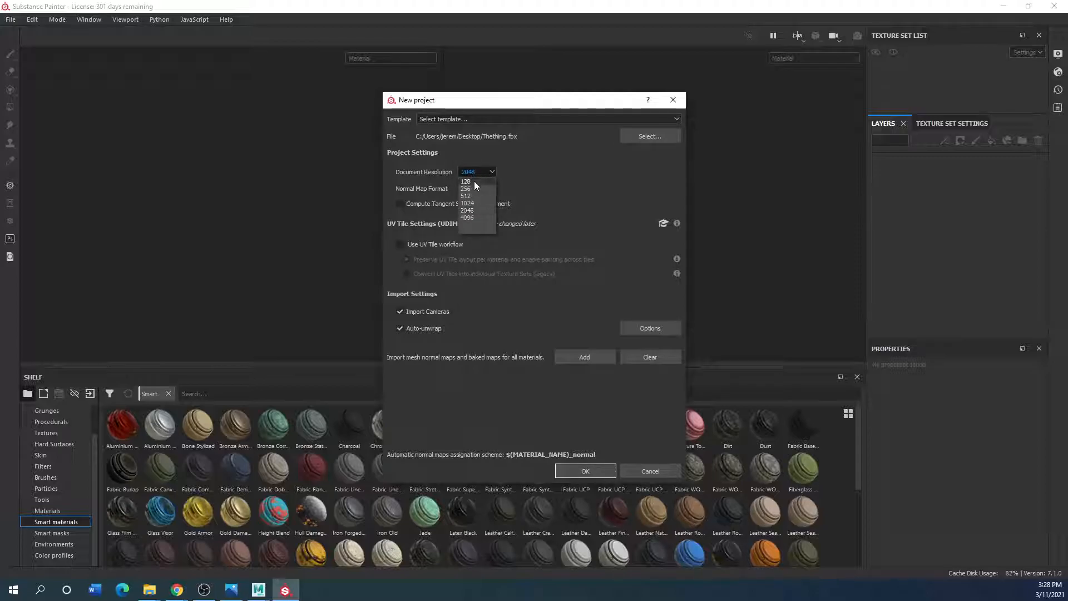
{"action": "left_click", "coordinate": [491, 174]}
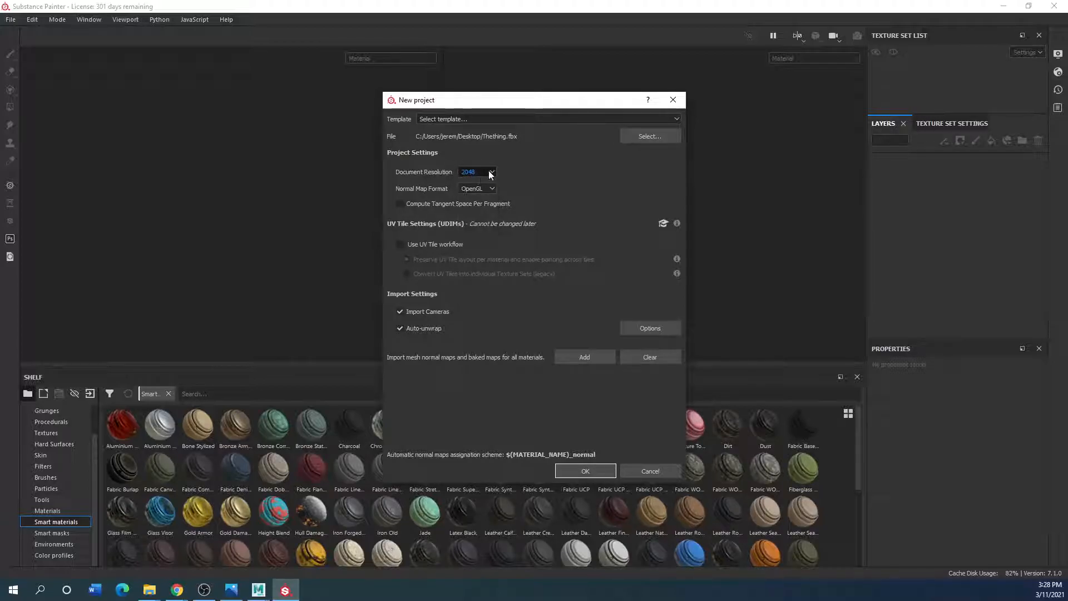
{"action": "left_click", "coordinate": [493, 174]}
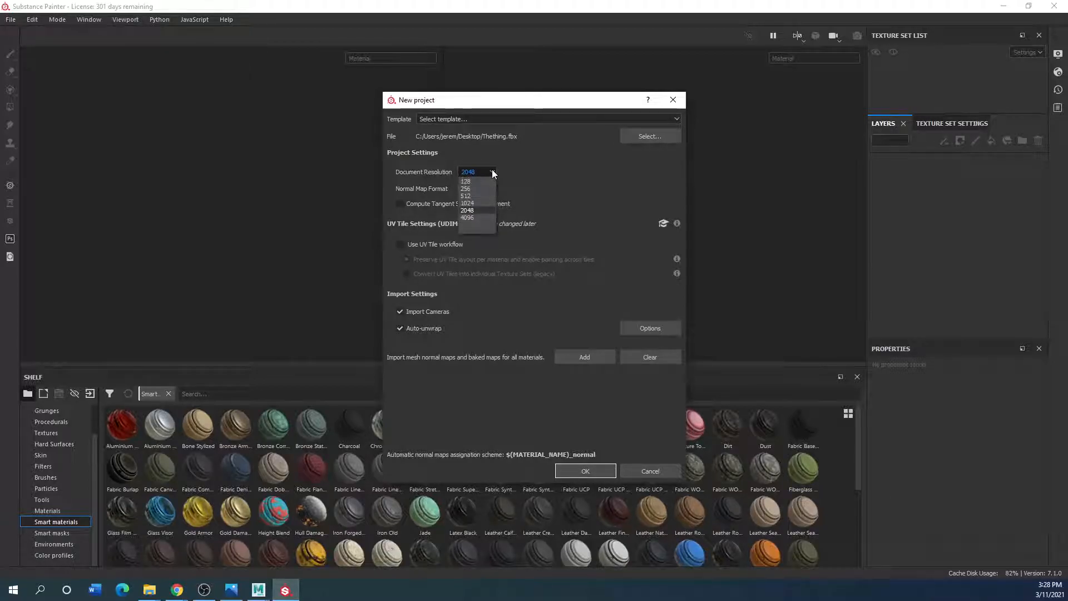
{"action": "left_click", "coordinate": [470, 211]}
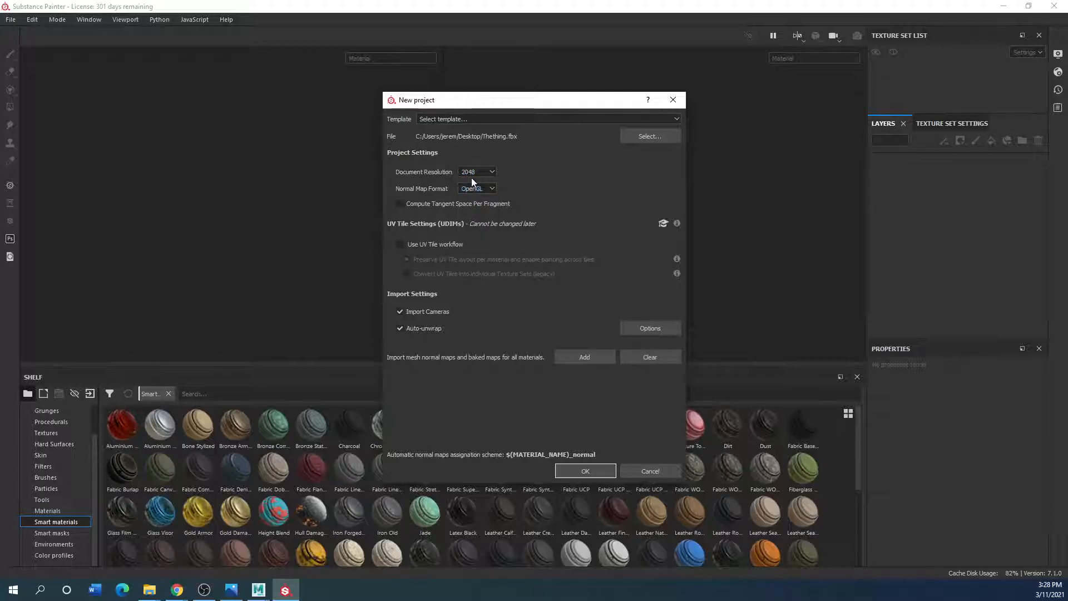
{"action": "left_click", "coordinate": [581, 471]}
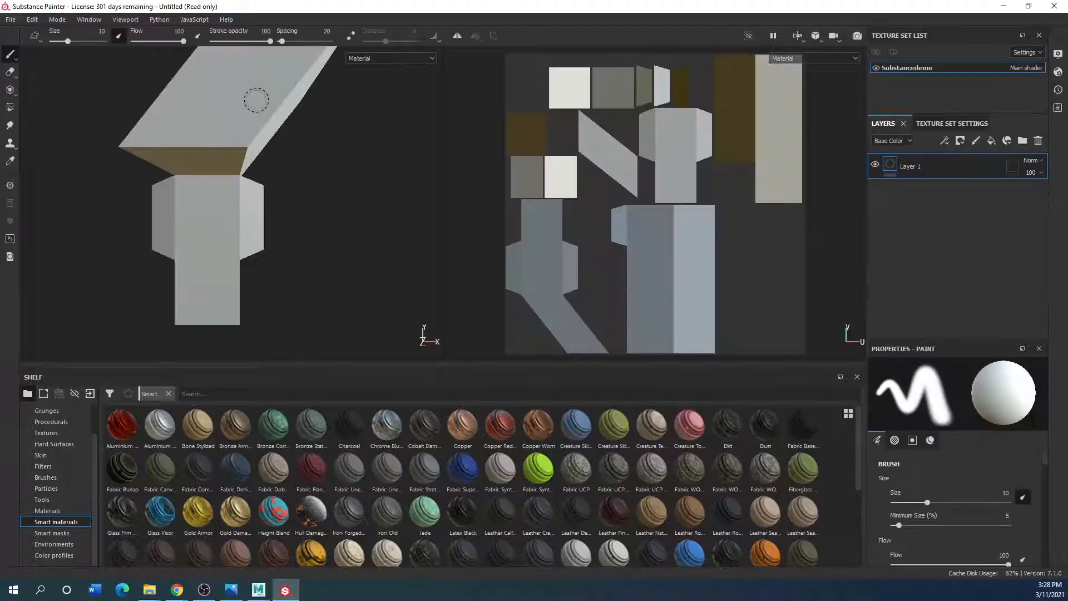
Examine the imported model from an angled 3D view and review the paint brush properties.
{"action": "scroll", "coordinate": [295, 239], "scroll_direction": "down", "scroll_amount": 3}
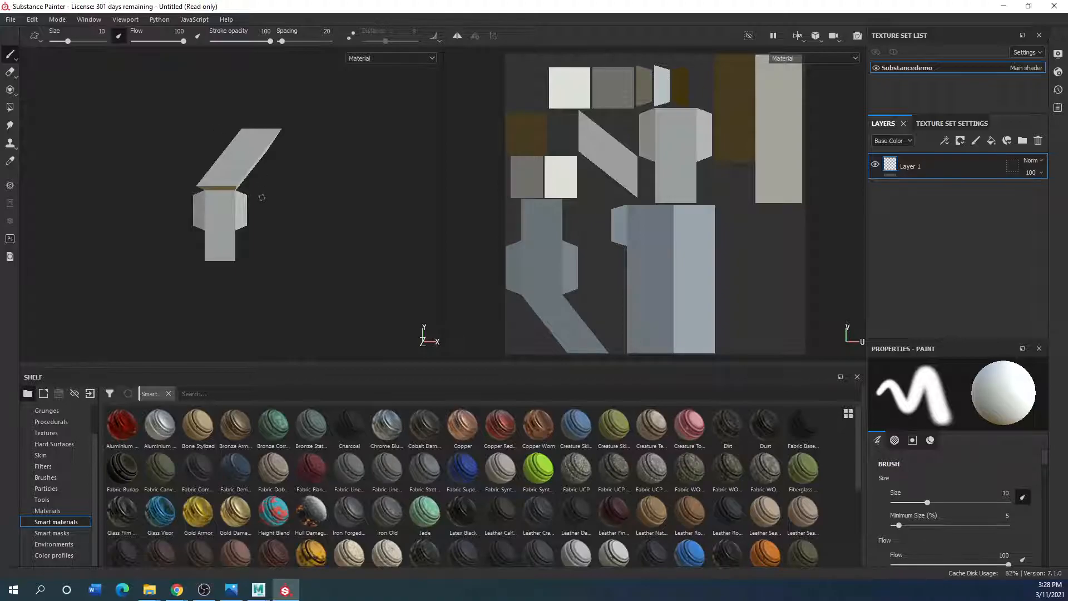
{"action": "scroll", "coordinate": [232, 208], "scroll_direction": "up", "scroll_amount": 3}
{"action": "scroll", "coordinate": [231, 210], "scroll_direction": "down", "scroll_amount": 4}
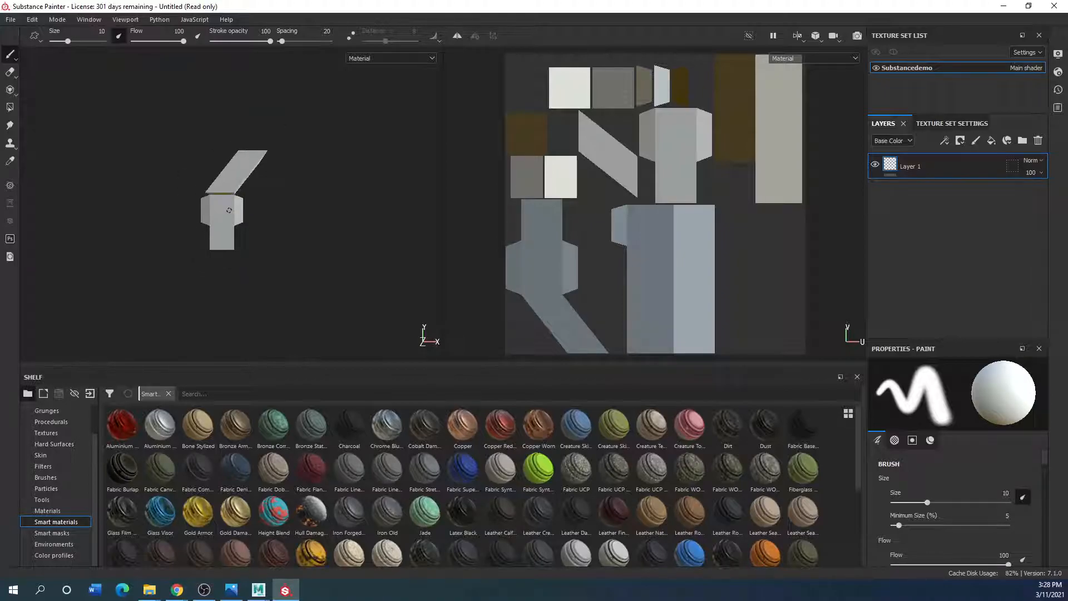
{"action": "scroll", "coordinate": [229, 210], "scroll_direction": "up", "scroll_amount": 4}
{"action": "left_click_drag", "start_coordinate": [225, 216], "coordinate": [293, 229], "text": "alt"}
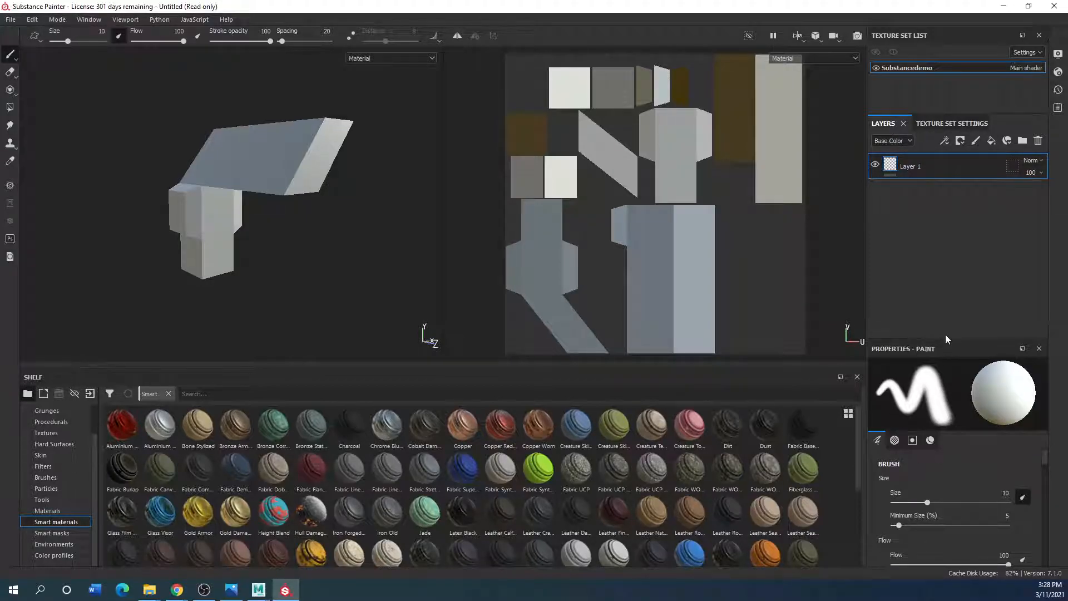
{"action": "left_click_drag", "start_coordinate": [946, 337], "coordinate": [932, 240]}
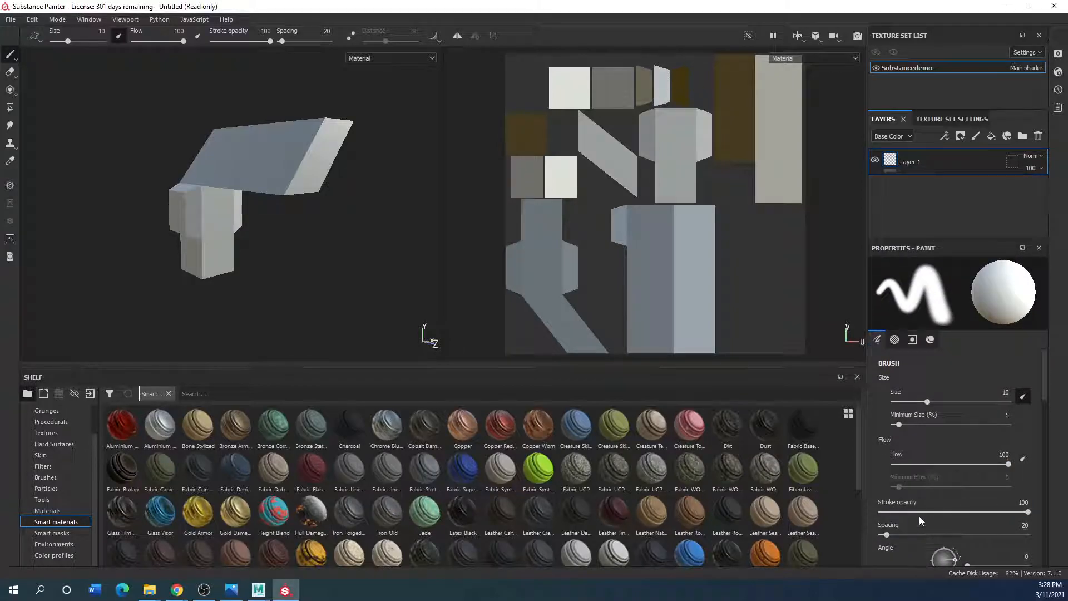
{"action": "scroll", "coordinate": [904, 525], "scroll_direction": "down", "scroll_amount": 3}
{"action": "scroll", "coordinate": [904, 525], "scroll_direction": "up", "scroll_amount": 3}
{"action": "left_click_drag", "start_coordinate": [951, 237], "coordinate": [953, 352]}
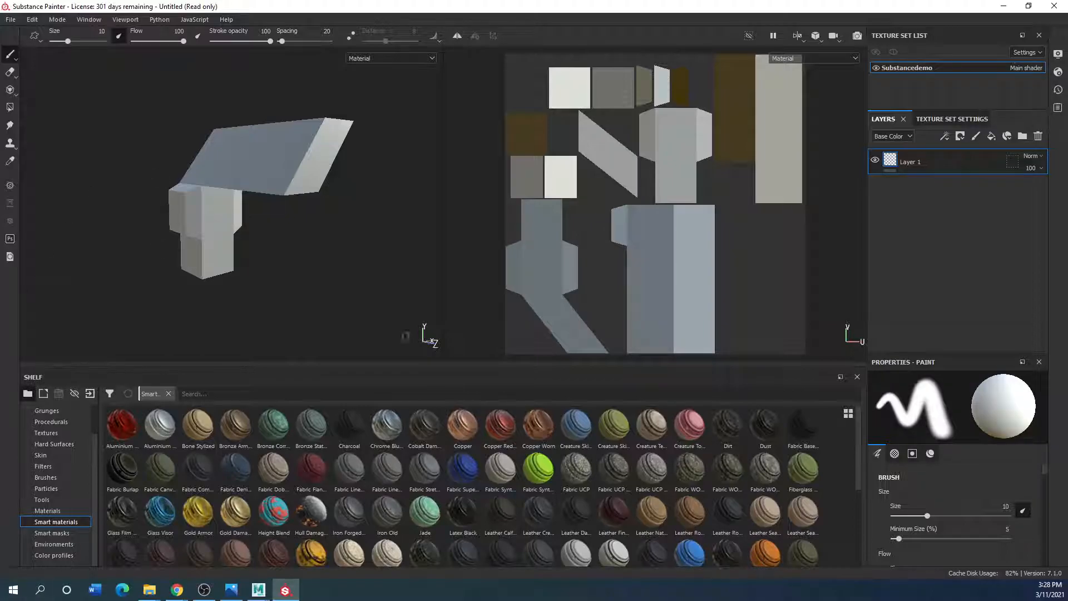
Try the Aluminium Anodized Red smart material on the model, preview its sublayers and delete it.
{"action": "left_click_drag", "start_coordinate": [122, 424], "coordinate": [227, 165]}
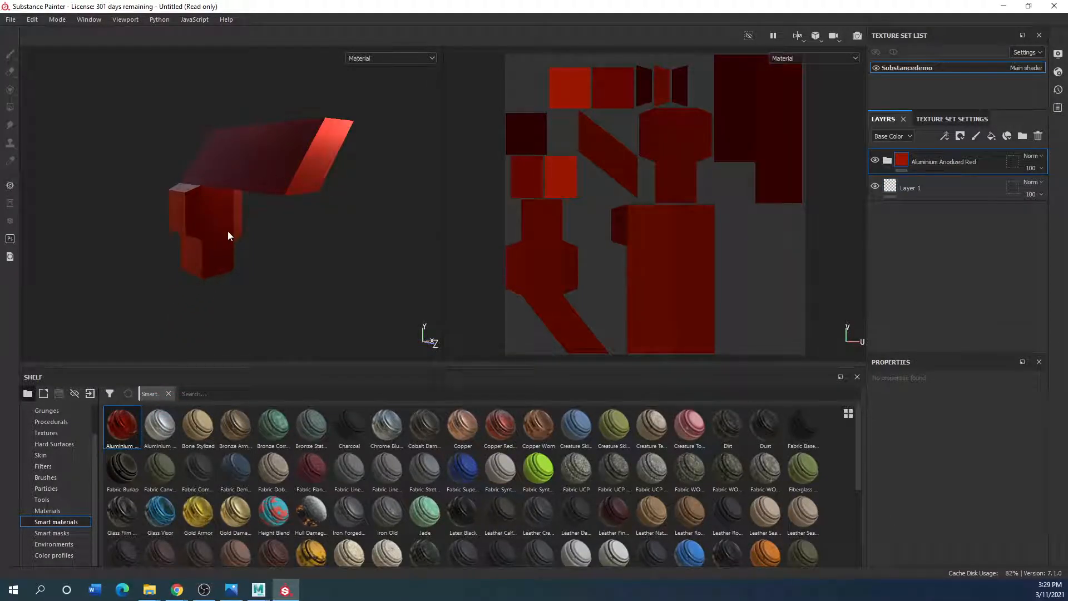
{"action": "left_click", "coordinate": [887, 161]}
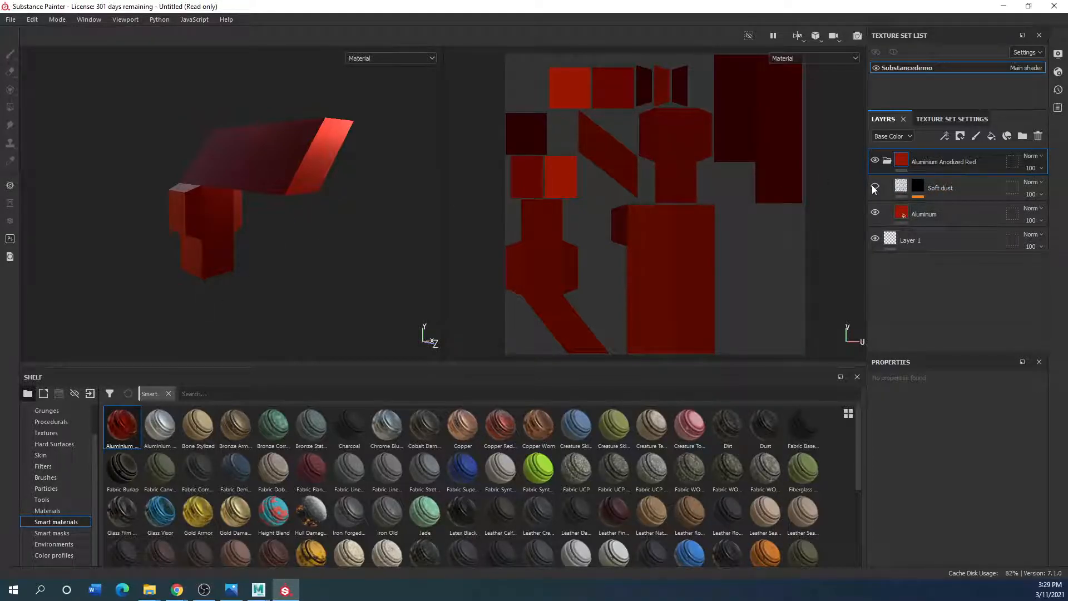
{"action": "left_click", "coordinate": [876, 212]}
{"action": "left_click", "coordinate": [875, 213]}
{"action": "left_click", "coordinate": [1039, 136]}
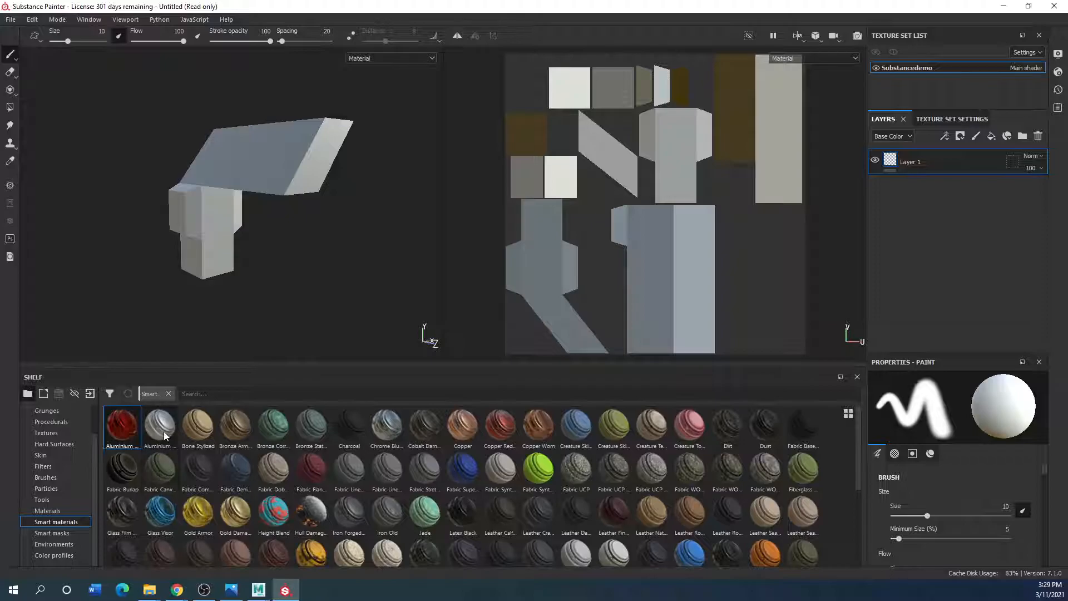
Apply the Bone Stylized smart material to the block model.
{"action": "left_click_drag", "start_coordinate": [203, 436], "coordinate": [225, 175]}
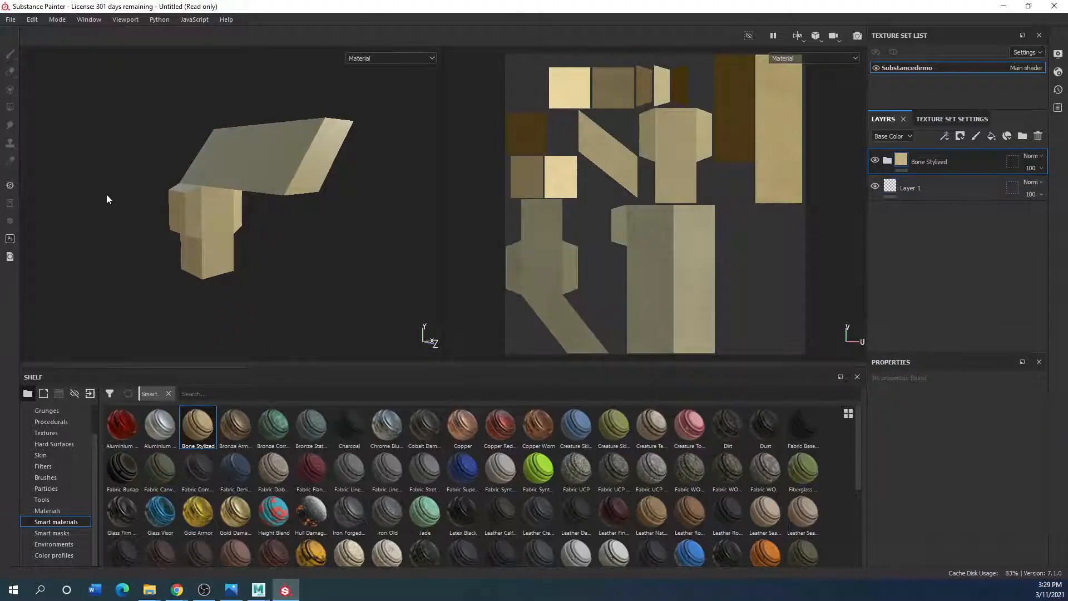
Inspect the Bone Stylized material on the model from several angles, toggling its Dirt sublayer off and on.
{"action": "left_click_drag", "start_coordinate": [218, 229], "coordinate": [195, 182], "text": "alt"}
{"action": "scroll", "coordinate": [195, 187], "scroll_direction": "up", "scroll_amount": 6}
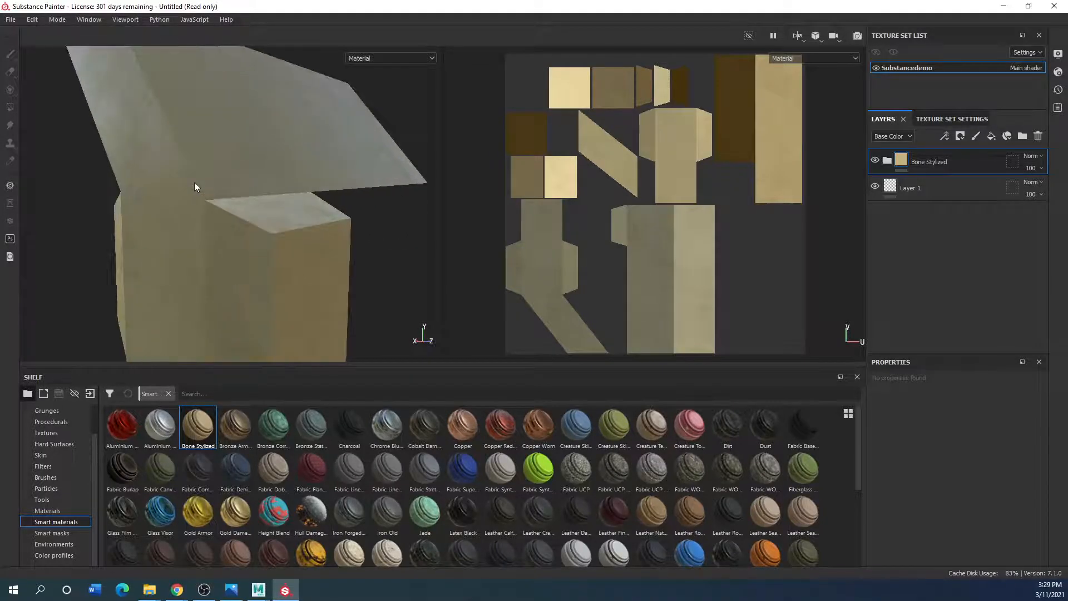
{"action": "scroll", "coordinate": [195, 182], "scroll_direction": "down", "scroll_amount": 1}
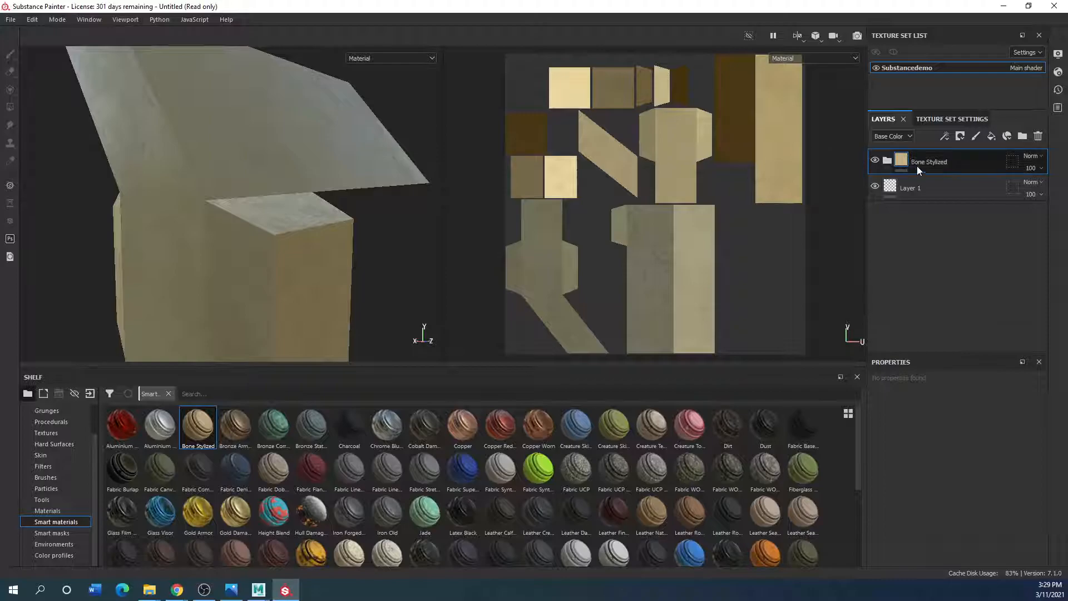
{"action": "left_click", "coordinate": [888, 162]}
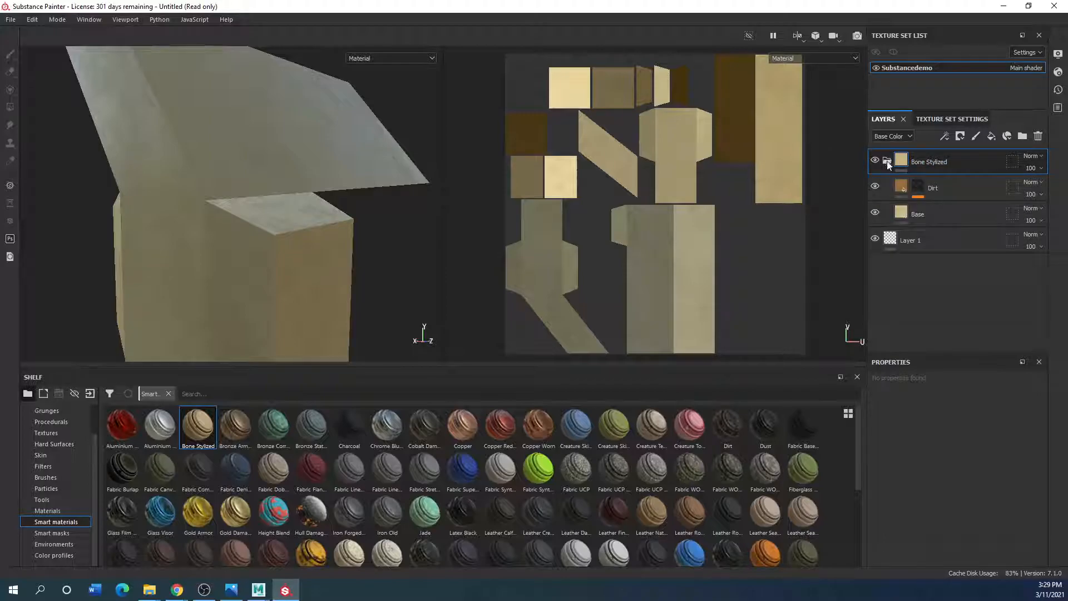
{"action": "left_click", "coordinate": [876, 188]}
{"action": "left_click", "coordinate": [877, 188]}
{"action": "scroll", "coordinate": [288, 230], "scroll_direction": "down", "scroll_amount": 3}
{"action": "left_click_drag", "start_coordinate": [277, 216], "coordinate": [219, 231], "text": "alt"}
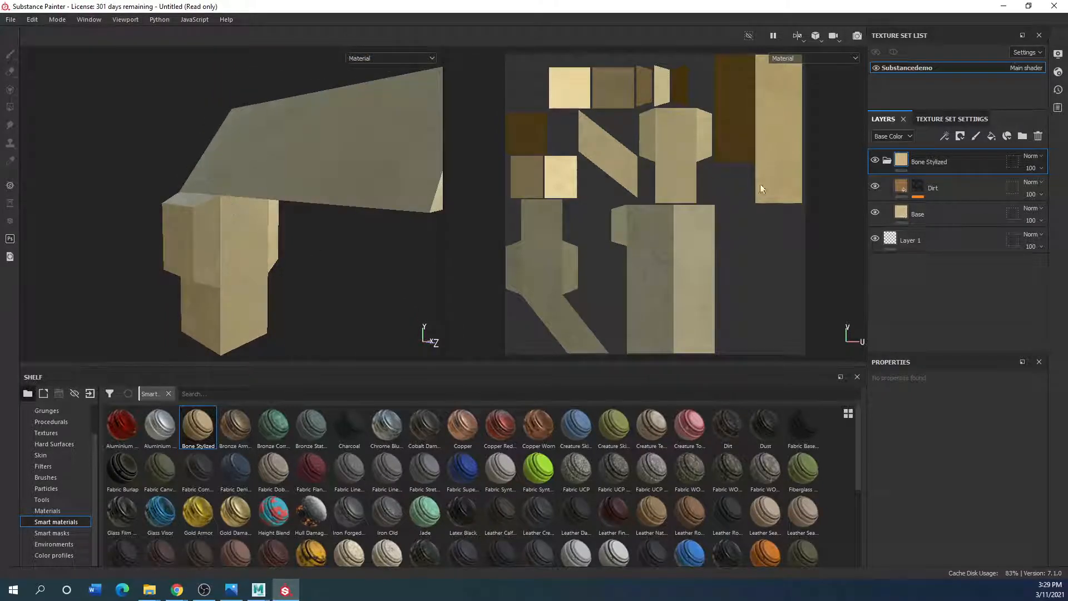
{"action": "left_click", "coordinate": [888, 161]}
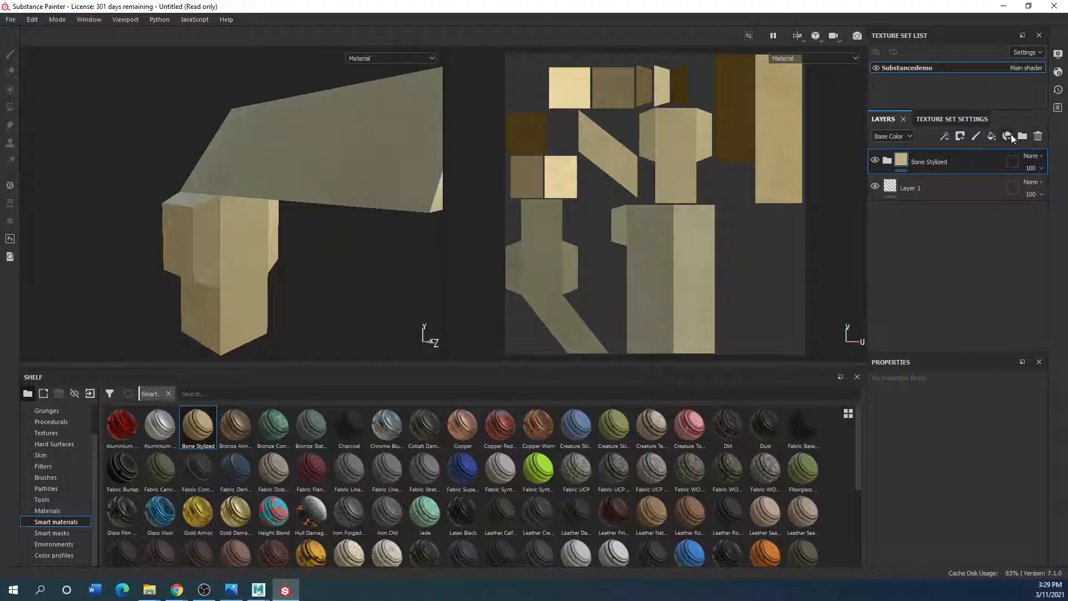
Add a paint layer above Bone Stylized and try the Archive Inker brush on the slanted block, undoing the test stroke.
{"action": "left_click", "coordinate": [977, 136]}
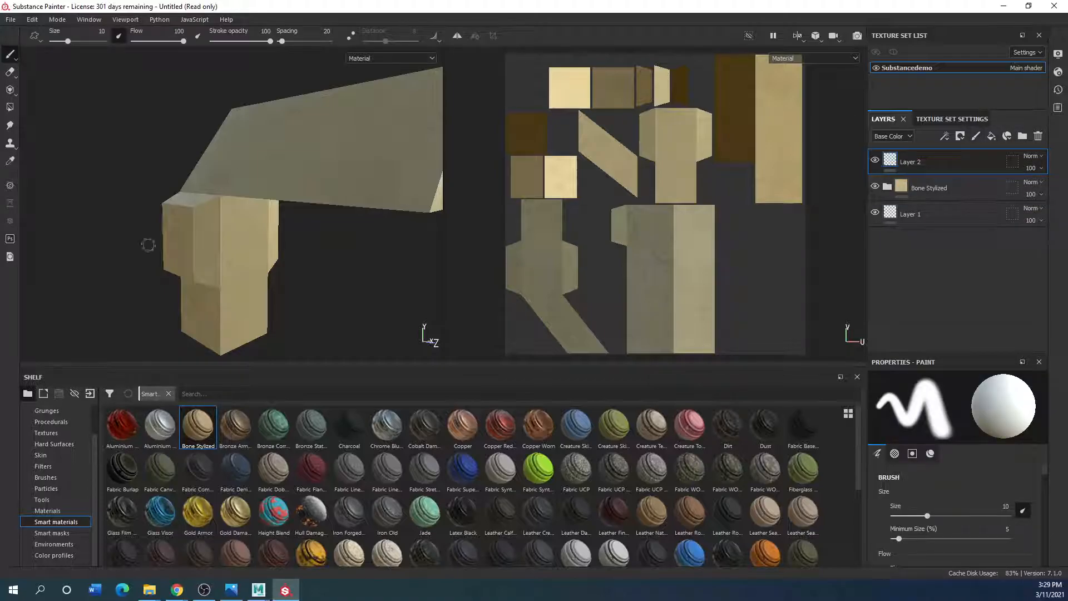
{"action": "left_click", "coordinate": [46, 478]}
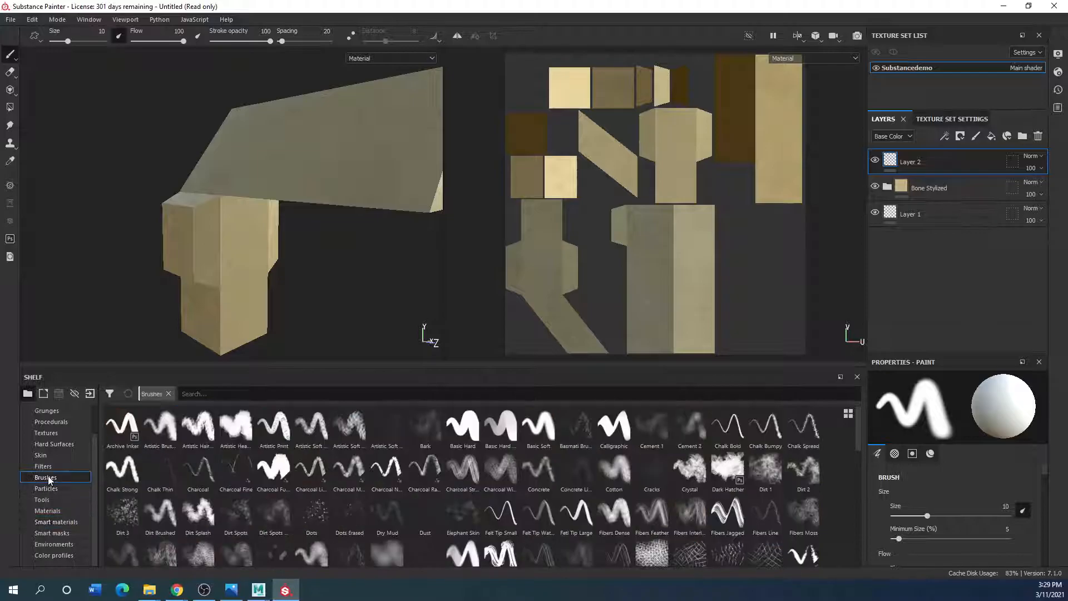
{"action": "left_click", "coordinate": [122, 426]}
{"action": "left_click_drag", "start_coordinate": [358, 125], "coordinate": [232, 176]}
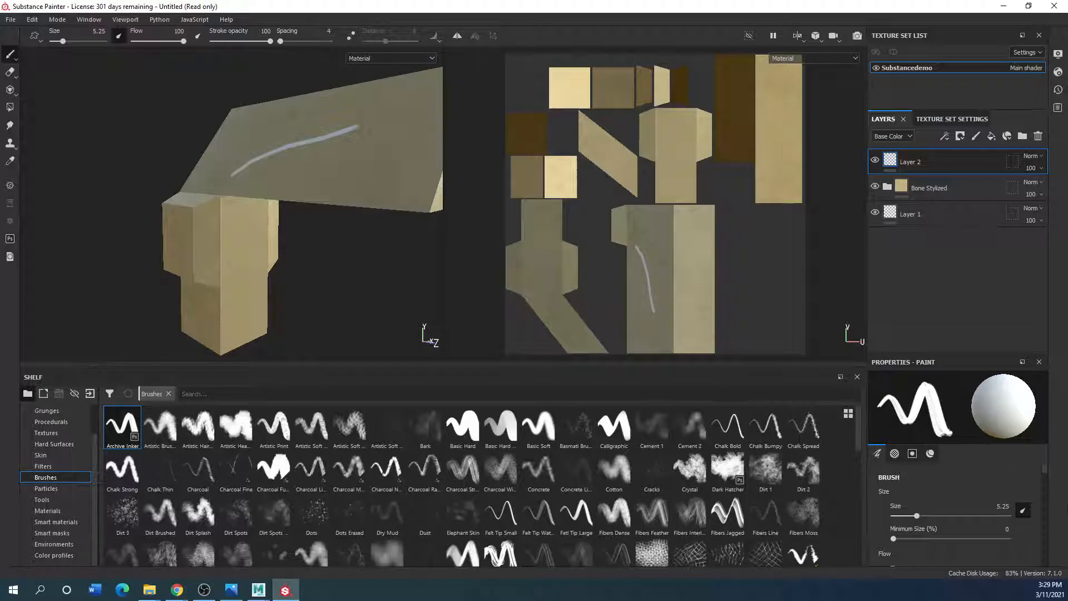
{"action": "key", "text": "ctrl+z"}
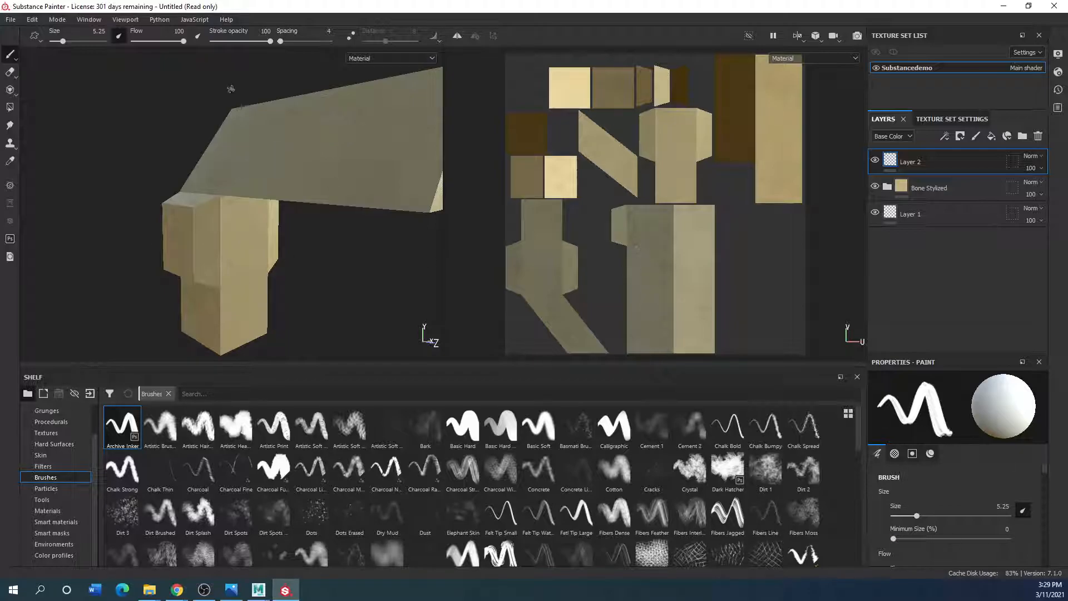
Paint freehand scribbles over several sides of the model using the Fabric Soft Denim material.
{"action": "left_click_drag", "start_coordinate": [263, 191], "coordinate": [209, 169], "text": "alt"}
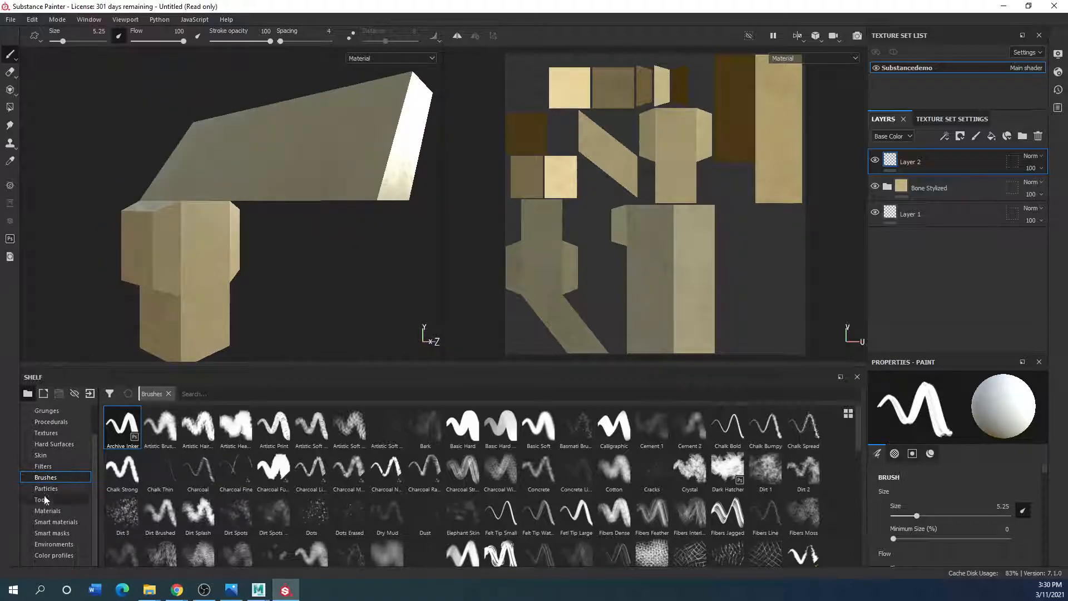
{"action": "left_click", "coordinate": [48, 511]}
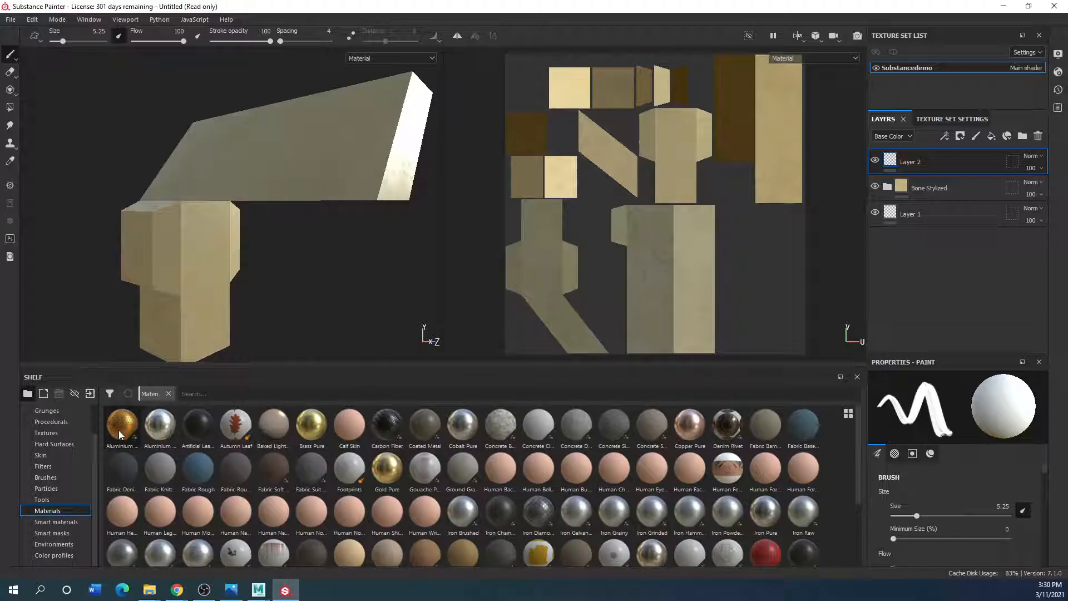
{"action": "mouse_move", "coordinate": [118, 430]}
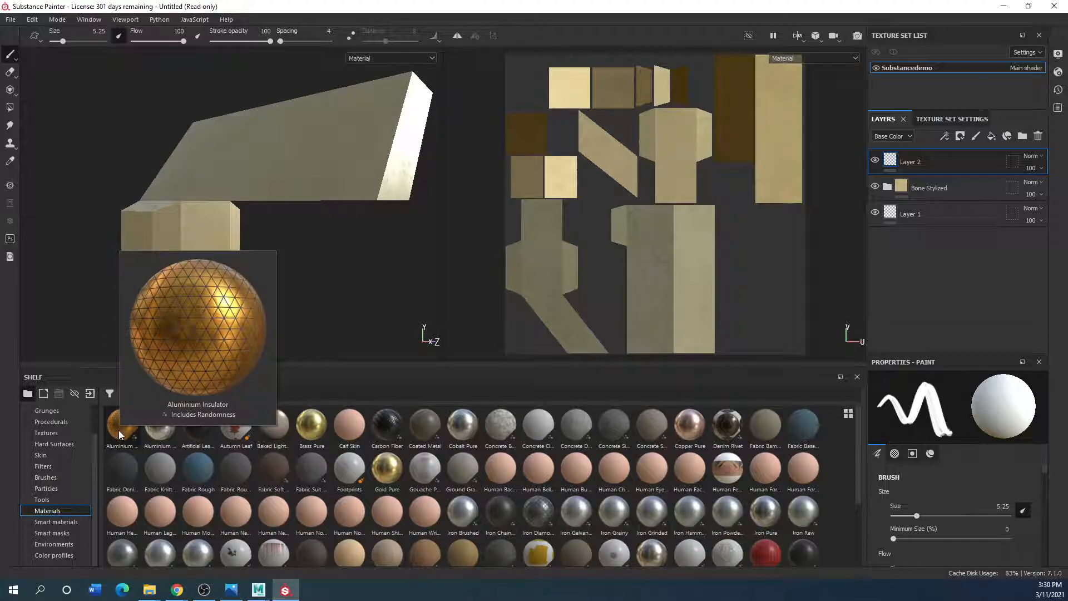
{"action": "left_click", "coordinate": [266, 474]}
{"action": "mouse_move", "coordinate": [332, 129]}
{"action": "left_mouse_down"}
{"action": "mouse_move", "coordinate": [200, 200]}
{"action": "mouse_move", "coordinate": [366, 148]}
{"action": "mouse_move", "coordinate": [328, 178]}
{"action": "mouse_move", "coordinate": [306, 120]}
{"action": "mouse_move", "coordinate": [259, 111]}
{"action": "mouse_move", "coordinate": [218, 148]}
{"action": "mouse_move", "coordinate": [258, 201]}
{"action": "mouse_move", "coordinate": [431, 221]}
{"action": "left_mouse_up"}
{"action": "mouse_move", "coordinate": [180, 112]}
{"action": "left_mouse_down"}
{"action": "mouse_move", "coordinate": [132, 145]}
{"action": "mouse_move", "coordinate": [151, 189]}
{"action": "mouse_move", "coordinate": [206, 234]}
{"action": "mouse_move", "coordinate": [179, 285]}
{"action": "mouse_move", "coordinate": [187, 306]}
{"action": "mouse_move", "coordinate": [158, 287]}
{"action": "mouse_move", "coordinate": [183, 259]}
{"action": "left_mouse_up"}
{"action": "mouse_move", "coordinate": [184, 310]}
{"action": "left_mouse_down"}
{"action": "mouse_move", "coordinate": [232, 300]}
{"action": "mouse_move", "coordinate": [212, 257]}
{"action": "mouse_move", "coordinate": [97, 142]}
{"action": "mouse_move", "coordinate": [83, 95]}
{"action": "mouse_move", "coordinate": [157, 126]}
{"action": "mouse_move", "coordinate": [102, 209]}
{"action": "left_mouse_up"}
{"action": "mouse_move", "coordinate": [126, 307]}
{"action": "left_mouse_down"}
{"action": "mouse_move", "coordinate": [184, 200]}
{"action": "mouse_move", "coordinate": [247, 153]}
{"action": "mouse_move", "coordinate": [94, 162]}
{"action": "mouse_move", "coordinate": [100, 108]}
{"action": "mouse_move", "coordinate": [230, 80]}
{"action": "mouse_move", "coordinate": [128, 133]}
{"action": "mouse_move", "coordinate": [89, 130]}
{"action": "left_mouse_up"}
{"action": "left_click_drag", "start_coordinate": [242, 129], "coordinate": [107, 136], "text": "alt"}
{"action": "mouse_move", "coordinate": [335, 92]}
{"action": "left_mouse_down"}
{"action": "mouse_move", "coordinate": [279, 163]}
{"action": "mouse_move", "coordinate": [218, 144]}
{"action": "mouse_move", "coordinate": [324, 111]}
{"action": "mouse_move", "coordinate": [251, 165]}
{"action": "mouse_move", "coordinate": [309, 155]}
{"action": "mouse_move", "coordinate": [328, 137]}
{"action": "left_mouse_up"}
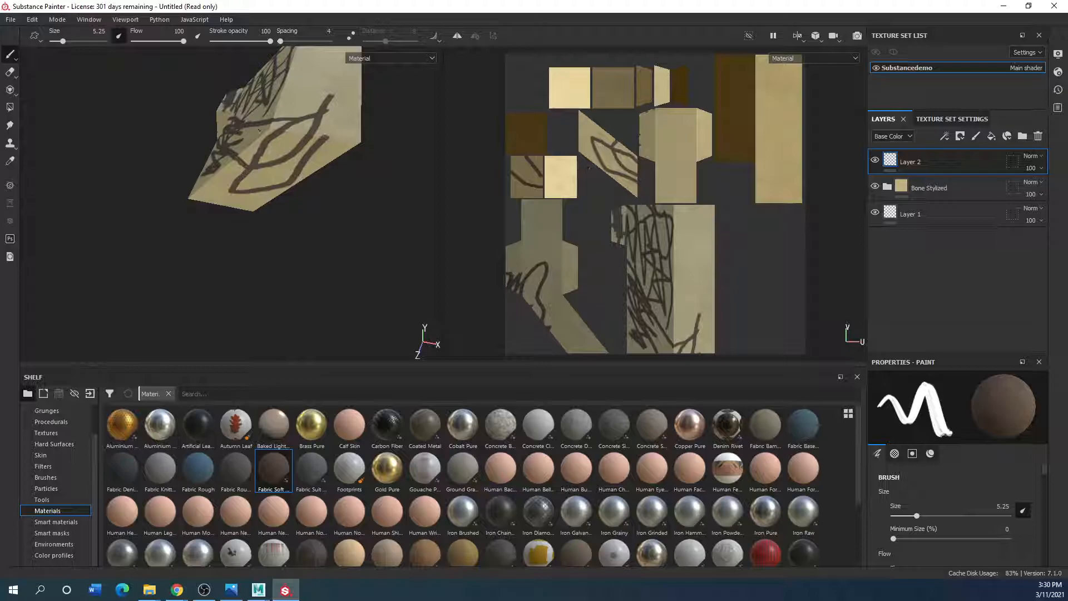
Erase a patch of the dark scribbles on the large side face of the upper block with the size 10 eraser.
{"action": "left_click_drag", "start_coordinate": [329, 100], "coordinate": [200, 200], "text": "alt"}
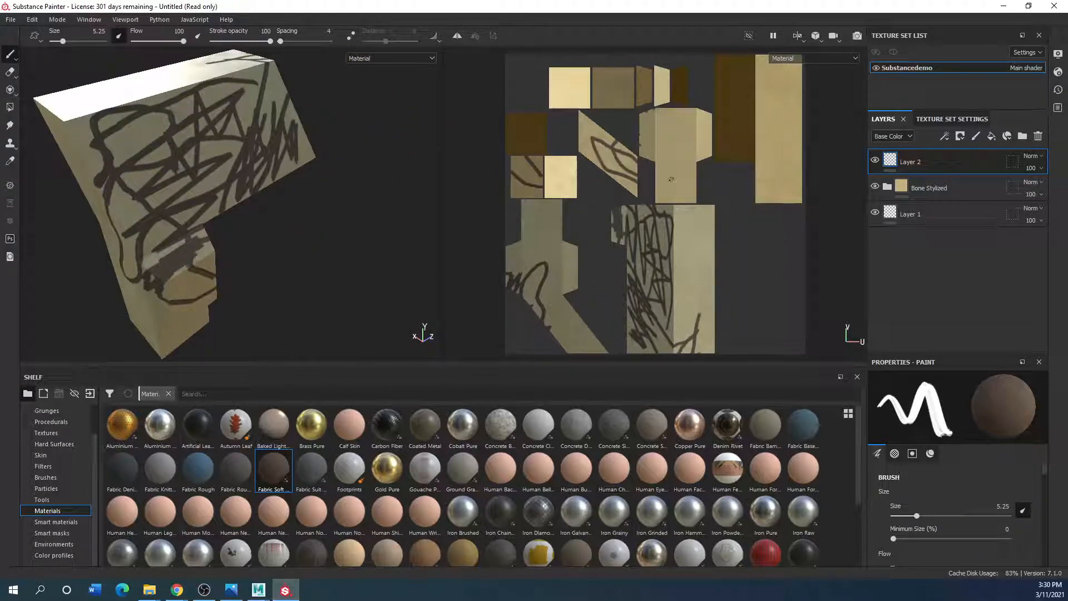
{"action": "mouse_move", "coordinate": [198, 245]}
{"action": "left_mouse_down", "text": "alt"}
{"action": "mouse_move", "coordinate": [189, 210]}
{"action": "mouse_move", "coordinate": [46, 194]}
{"action": "mouse_move", "coordinate": [278, 148]}
{"action": "mouse_move", "coordinate": [417, 136]}
{"action": "mouse_move", "coordinate": [381, 166]}
{"action": "left_mouse_up", "text": "alt"}
{"action": "mouse_move", "coordinate": [191, 200]}
{"action": "left_mouse_down", "text": "alt"}
{"action": "mouse_move", "coordinate": [281, 181]}
{"action": "mouse_move", "coordinate": [284, 200]}
{"action": "mouse_move", "coordinate": [201, 76]}
{"action": "mouse_move", "coordinate": [143, 170]}
{"action": "mouse_move", "coordinate": [282, 215]}
{"action": "mouse_move", "coordinate": [95, 174]}
{"action": "left_mouse_up", "text": "alt"}
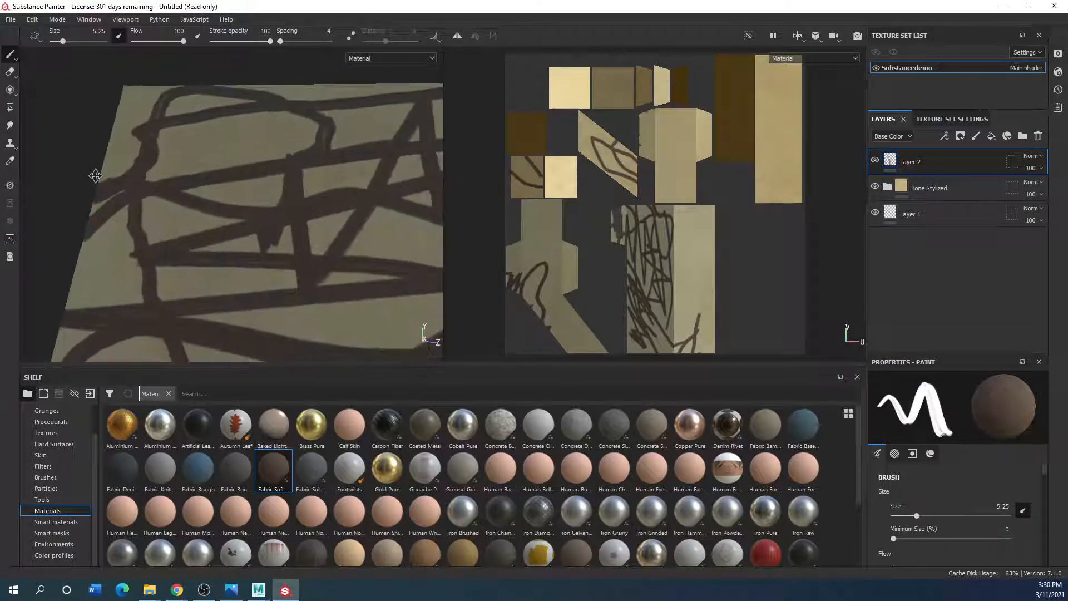
{"action": "left_click", "coordinate": [10, 72]}
{"action": "mouse_move", "coordinate": [203, 172]}
{"action": "left_mouse_down"}
{"action": "mouse_move", "coordinate": [245, 203]}
{"action": "mouse_move", "coordinate": [214, 218]}
{"action": "mouse_move", "coordinate": [278, 192]}
{"action": "mouse_move", "coordinate": [353, 198]}
{"action": "mouse_move", "coordinate": [284, 247]}
{"action": "mouse_move", "coordinate": [250, 242]}
{"action": "left_mouse_up"}
{"action": "scroll", "coordinate": [243, 233], "scroll_direction": "up", "scroll_amount": 3}
{"action": "scroll", "coordinate": [243, 237], "scroll_direction": "down", "scroll_amount": 5}
{"action": "scroll", "coordinate": [243, 236], "scroll_direction": "down", "scroll_amount": 2}
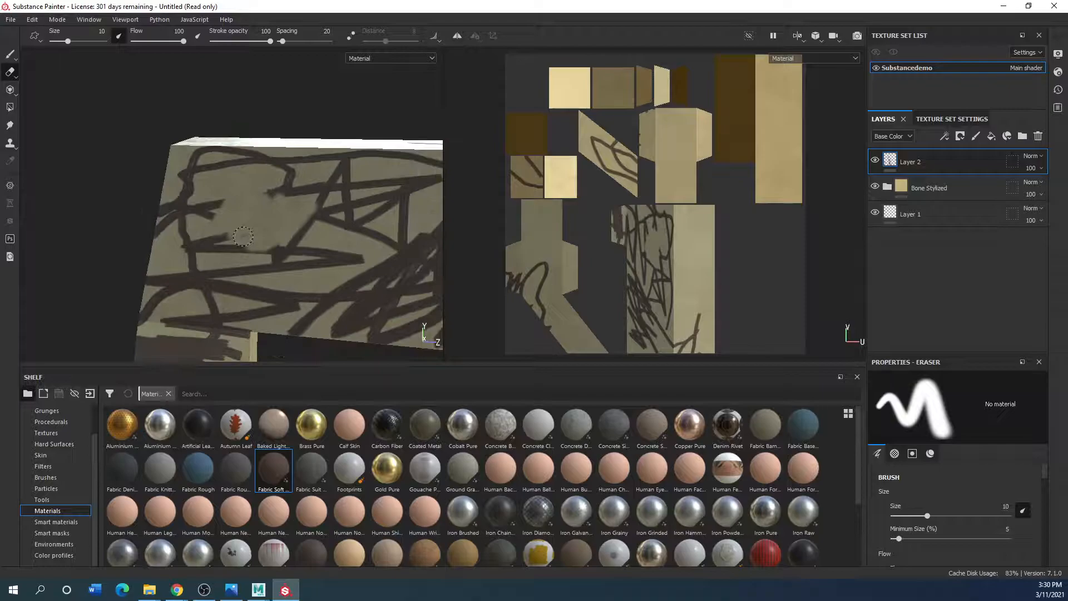
{"action": "middle_click_drag", "start_coordinate": [289, 247], "coordinate": [207, 206], "text": "alt"}
Switch back to the Paint tool and look through the available particle brushes.
{"action": "left_click", "coordinate": [11, 56]}
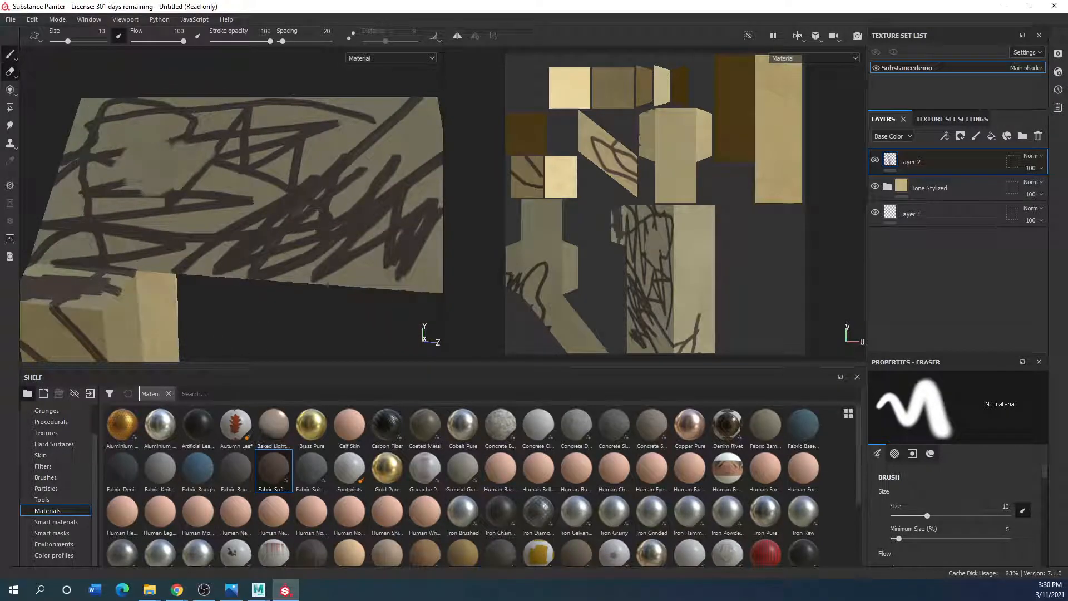
{"action": "left_click", "coordinate": [46, 489]}
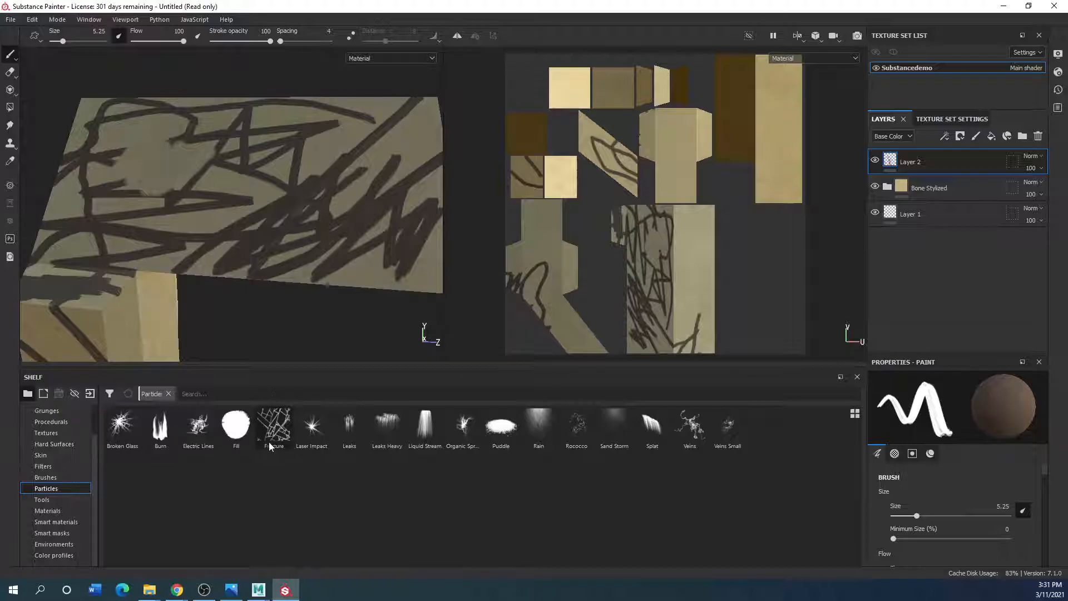
{"action": "mouse_move", "coordinate": [283, 430]}
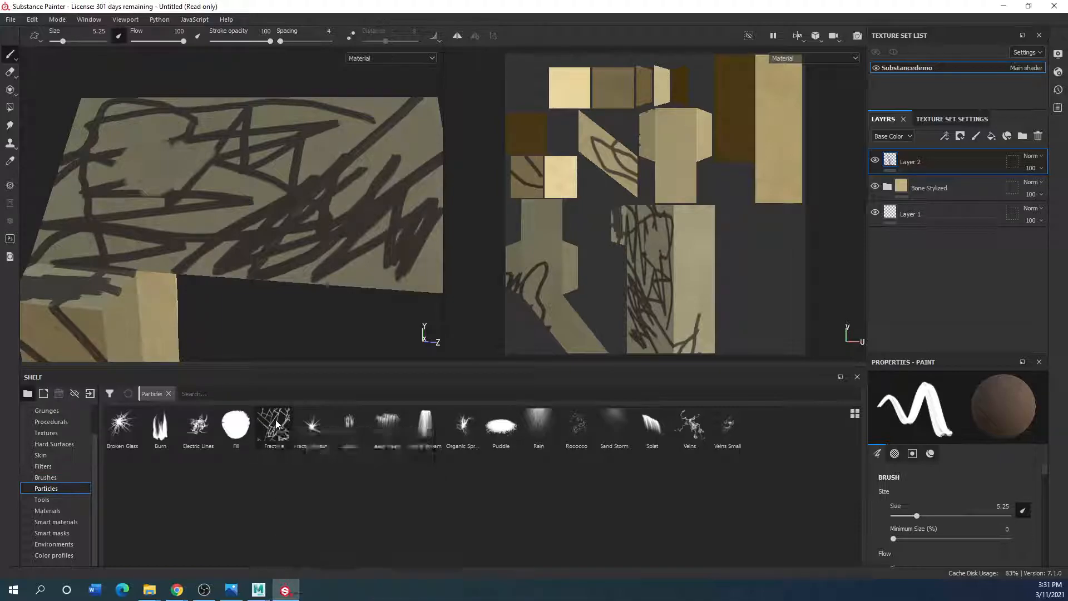
Paint cross-hatched strokes along the clean face of the upper block with a Hatching brush at size 17.15.
{"action": "mouse_move", "coordinate": [282, 282]}
{"action": "left_mouse_down", "text": "alt"}
{"action": "mouse_move", "coordinate": [314, 304]}
{"action": "mouse_move", "coordinate": [222, 281]}
{"action": "mouse_move", "coordinate": [219, 290]}
{"action": "mouse_move", "coordinate": [238, 250]}
{"action": "mouse_move", "coordinate": [348, 231]}
{"action": "mouse_move", "coordinate": [292, 281]}
{"action": "mouse_move", "coordinate": [381, 249]}
{"action": "left_mouse_up", "text": "alt"}
{"action": "left_click", "coordinate": [53, 478]}
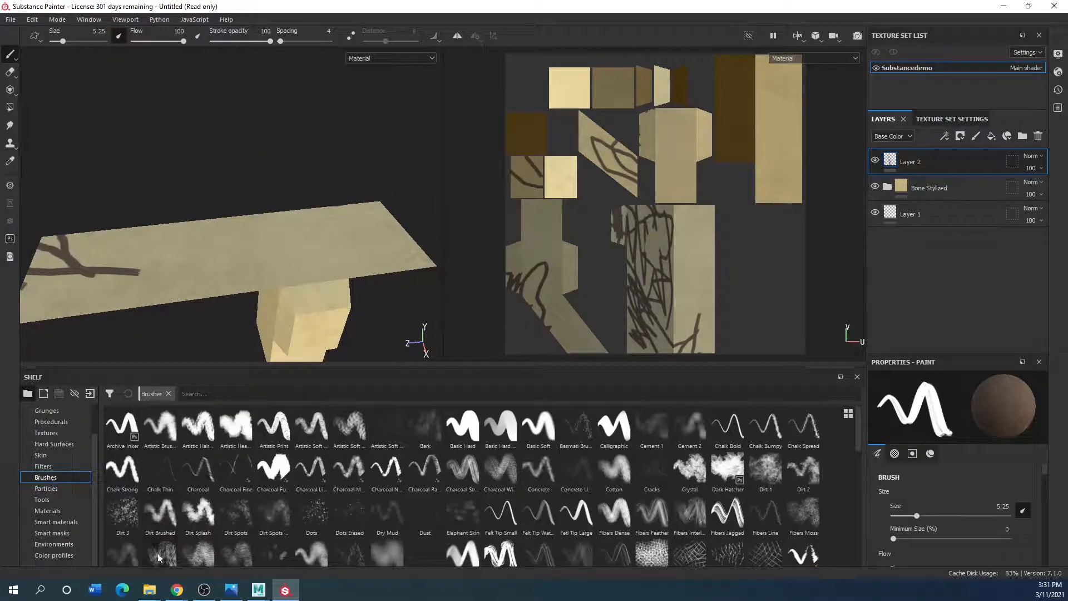
{"action": "scroll", "coordinate": [209, 519], "scroll_direction": "down", "scroll_amount": 5}
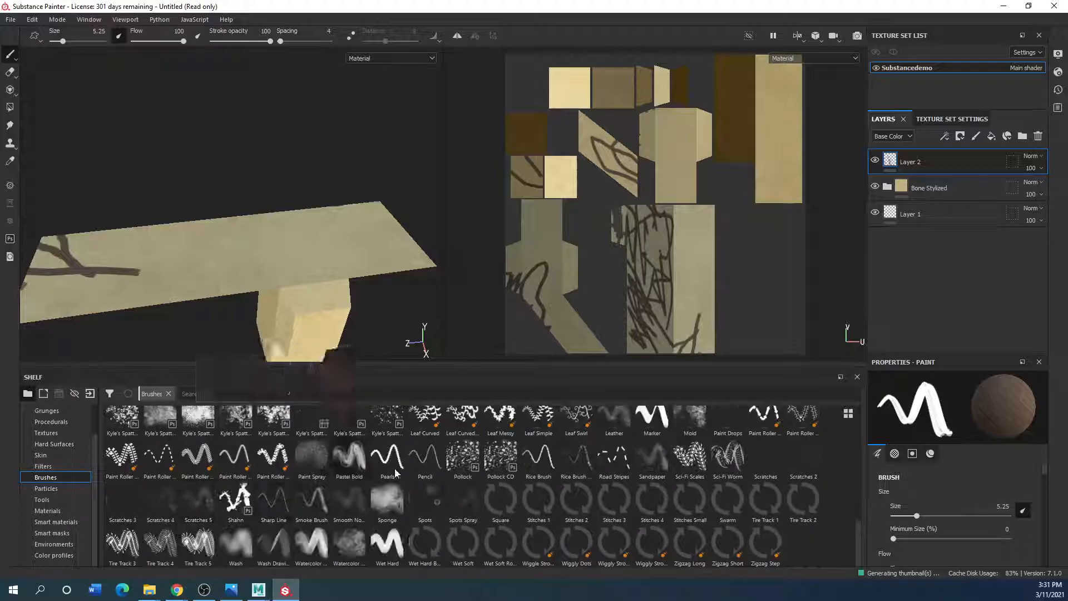
{"action": "scroll", "coordinate": [759, 485], "scroll_direction": "up", "scroll_amount": 5}
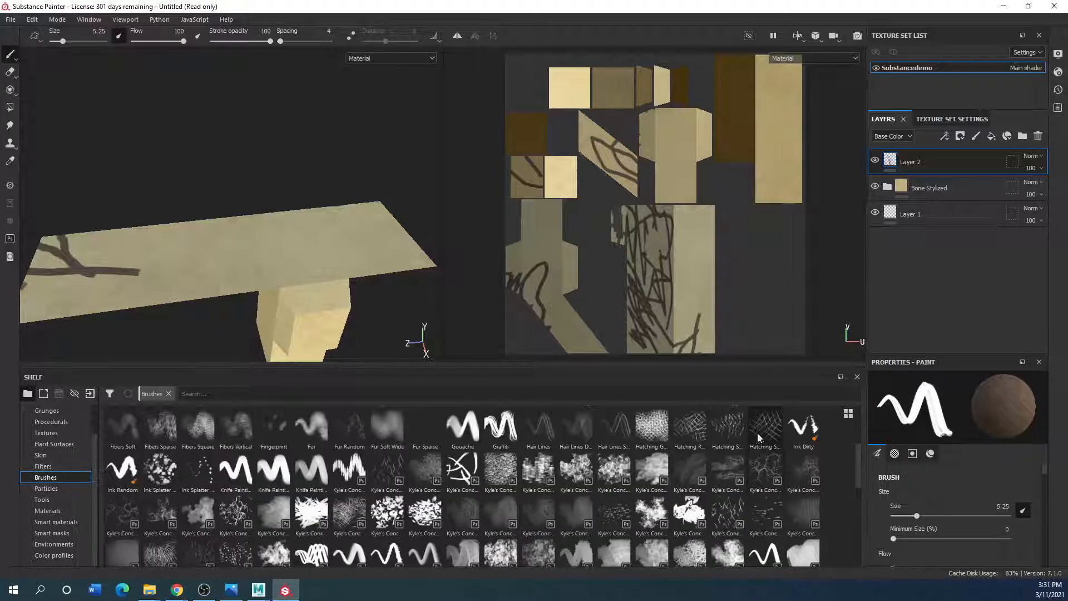
{"action": "left_click", "coordinate": [699, 426]}
{"action": "left_click_drag", "start_coordinate": [370, 233], "coordinate": [92, 290]}
{"action": "left_click_drag", "start_coordinate": [277, 218], "coordinate": [116, 284]}
{"action": "left_click_drag", "start_coordinate": [352, 243], "coordinate": [105, 292]}
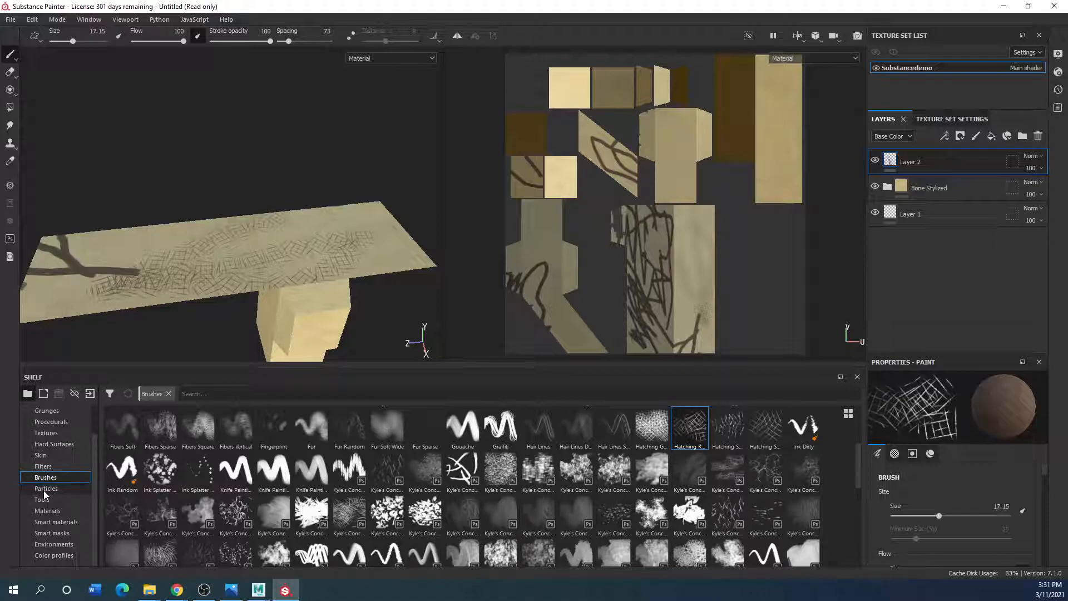
Spread cracks over the model with the Fracture particle brush and inspect them from several angles.
{"action": "left_click", "coordinate": [46, 489]}
{"action": "left_click", "coordinate": [287, 429]}
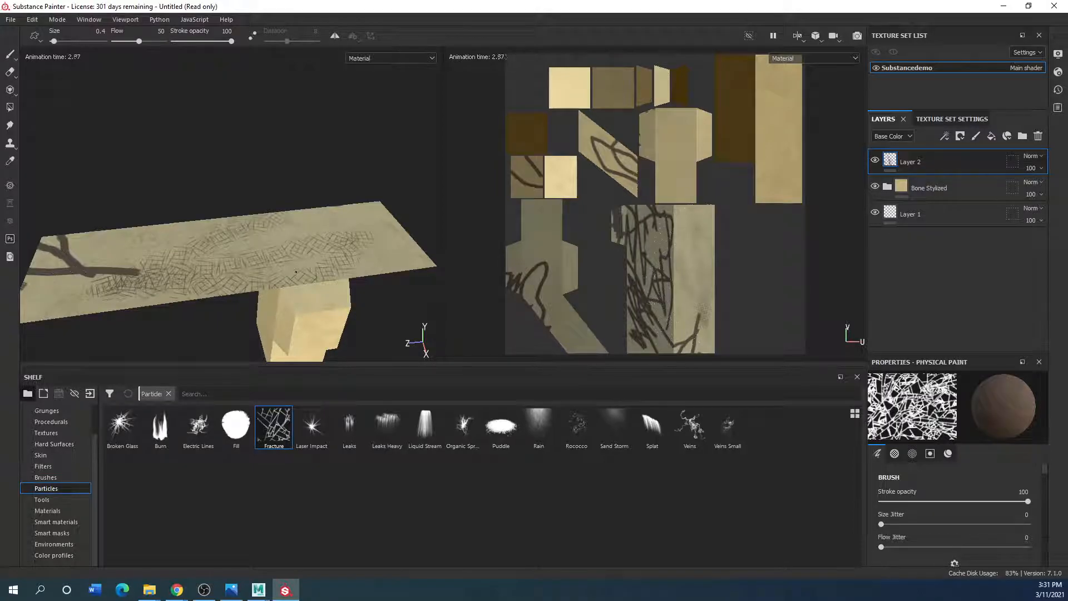
{"action": "left_click_drag", "start_coordinate": [298, 268], "coordinate": [436, 200], "text": "alt"}
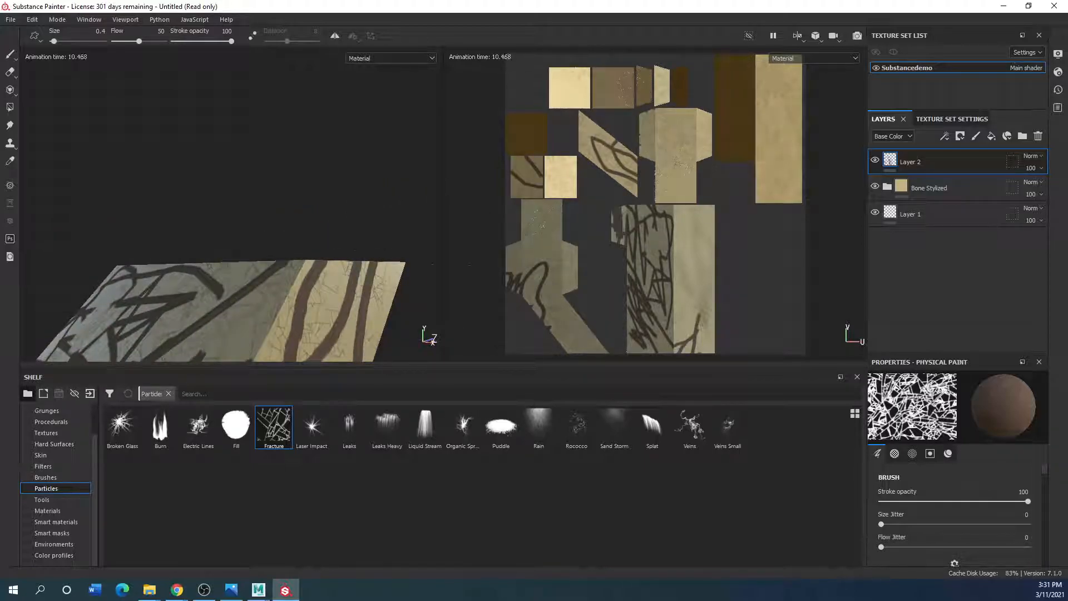
{"action": "scroll", "coordinate": [232, 206], "scroll_direction": "up", "scroll_amount": 2}
{"action": "scroll", "coordinate": [232, 206], "scroll_direction": "down", "scroll_amount": 5}
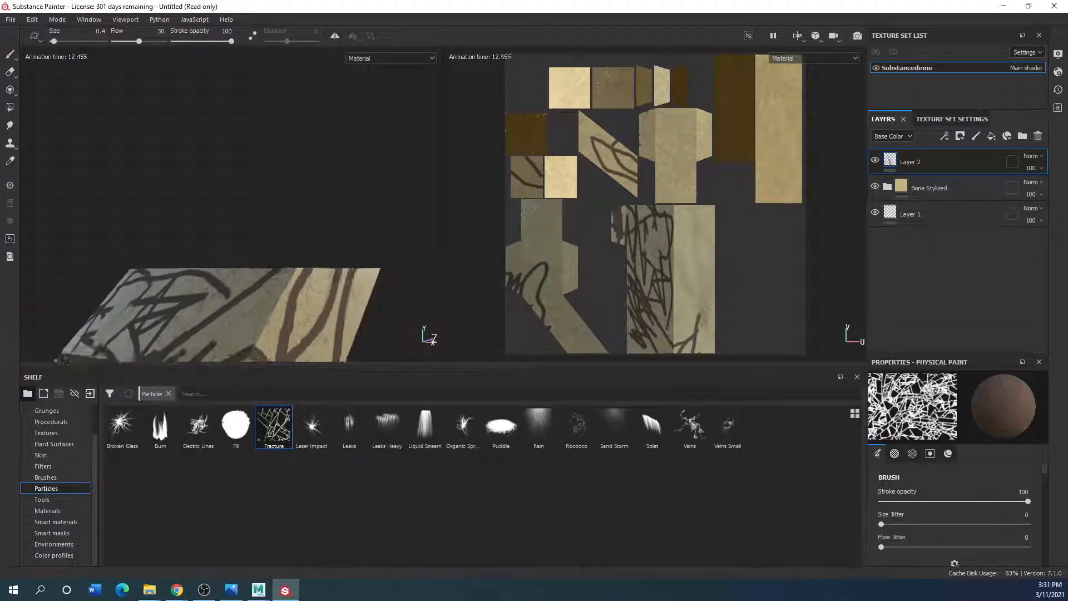
{"action": "left_click_drag", "start_coordinate": [312, 177], "coordinate": [303, 216], "text": "alt"}
{"action": "scroll", "coordinate": [252, 245], "scroll_direction": "up", "scroll_amount": 1}
{"action": "scroll", "coordinate": [252, 245], "scroll_direction": "down", "scroll_amount": 1}
{"action": "scroll", "coordinate": [252, 245], "scroll_direction": "down", "scroll_amount": 2}
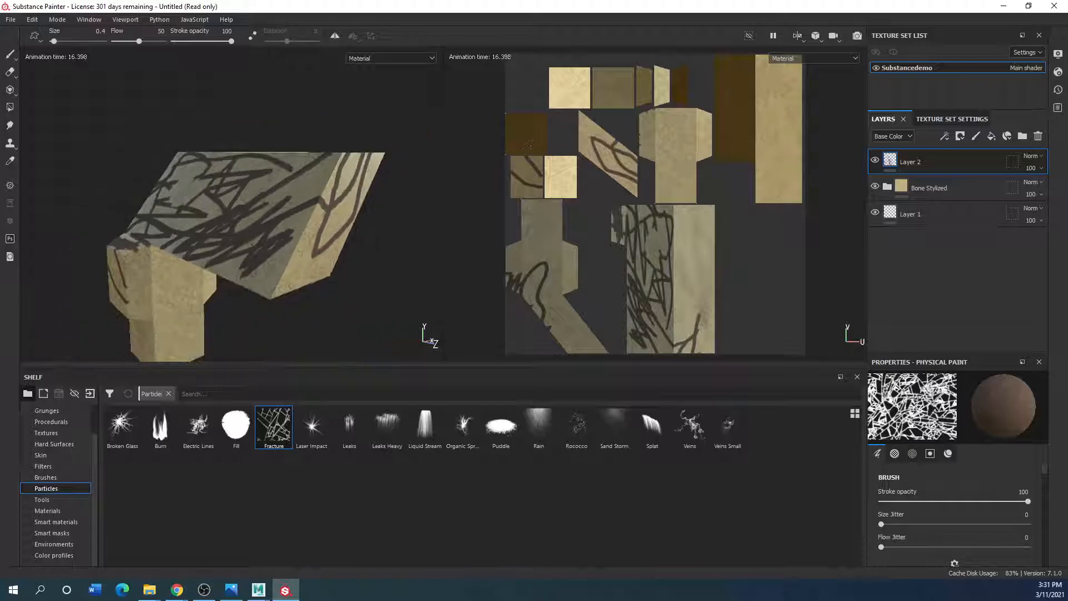
{"action": "left_click_drag", "start_coordinate": [239, 236], "coordinate": [238, 267], "text": "alt"}
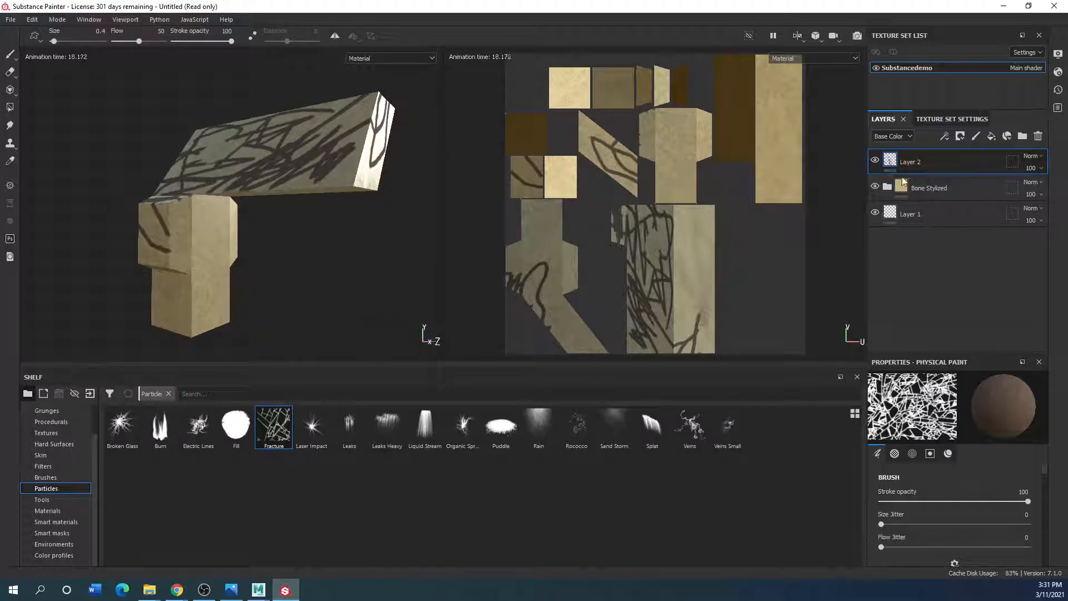
Add another paint layer above the scribbled one and choose the Archive Inker brush for it.
{"action": "left_click", "coordinate": [976, 136]}
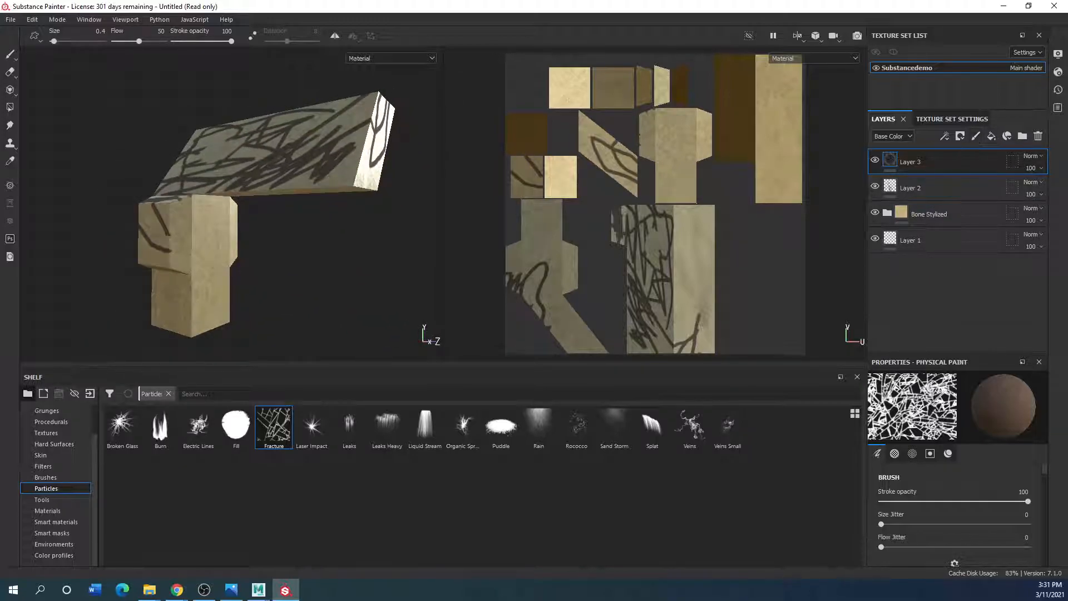
{"action": "left_click", "coordinate": [46, 478]}
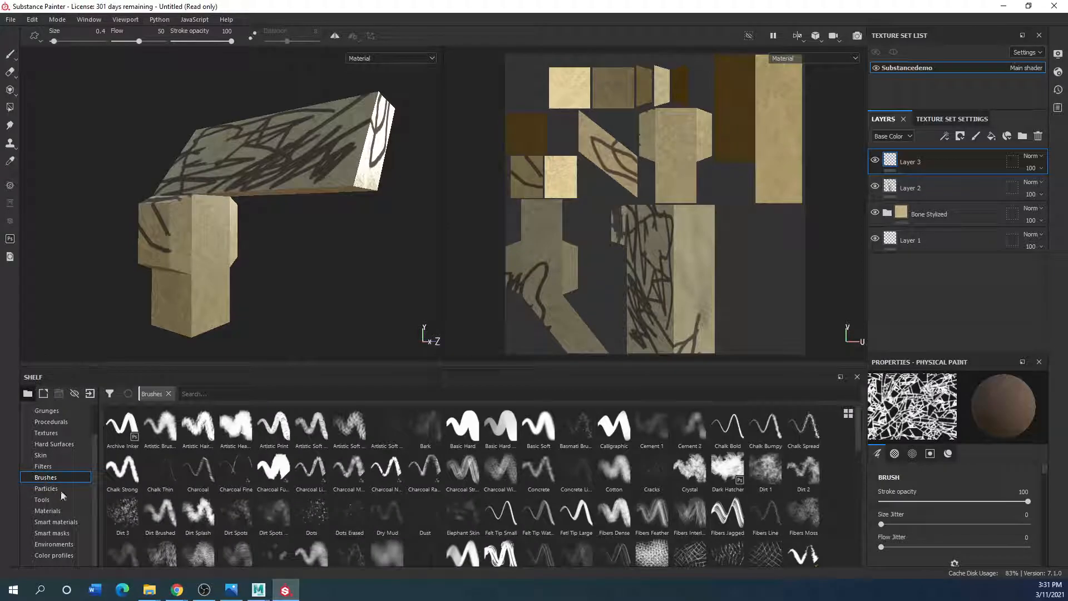
{"action": "left_click", "coordinate": [121, 429]}
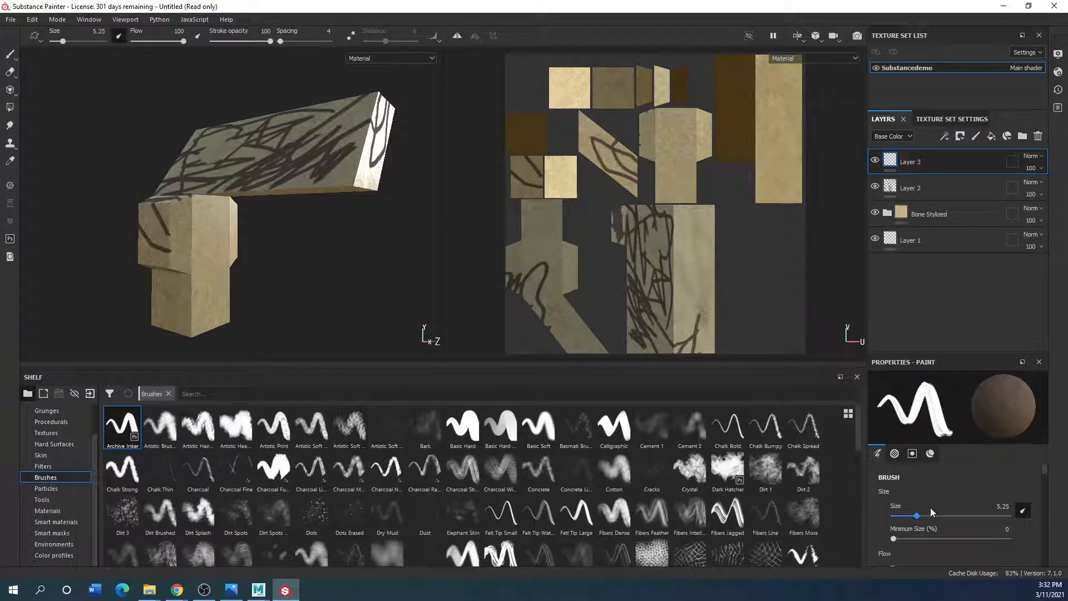
Set the Denim Color of the brush's Fabric Soft Denim material to light beige, RGB 0.874, 0.775, 0.714.
{"action": "left_click_drag", "start_coordinate": [933, 352], "coordinate": [932, 281]}
{"action": "scroll", "coordinate": [911, 449], "scroll_direction": "down", "scroll_amount": 1}
{"action": "scroll", "coordinate": [911, 450], "scroll_direction": "down", "scroll_amount": 8}
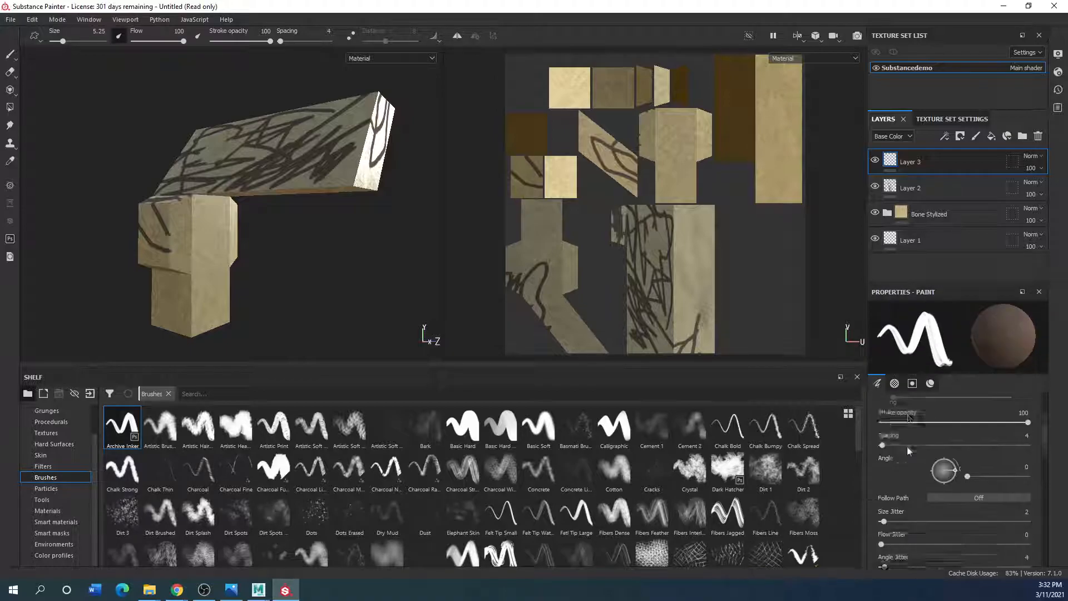
{"action": "scroll", "coordinate": [907, 447], "scroll_direction": "down", "scroll_amount": 5}
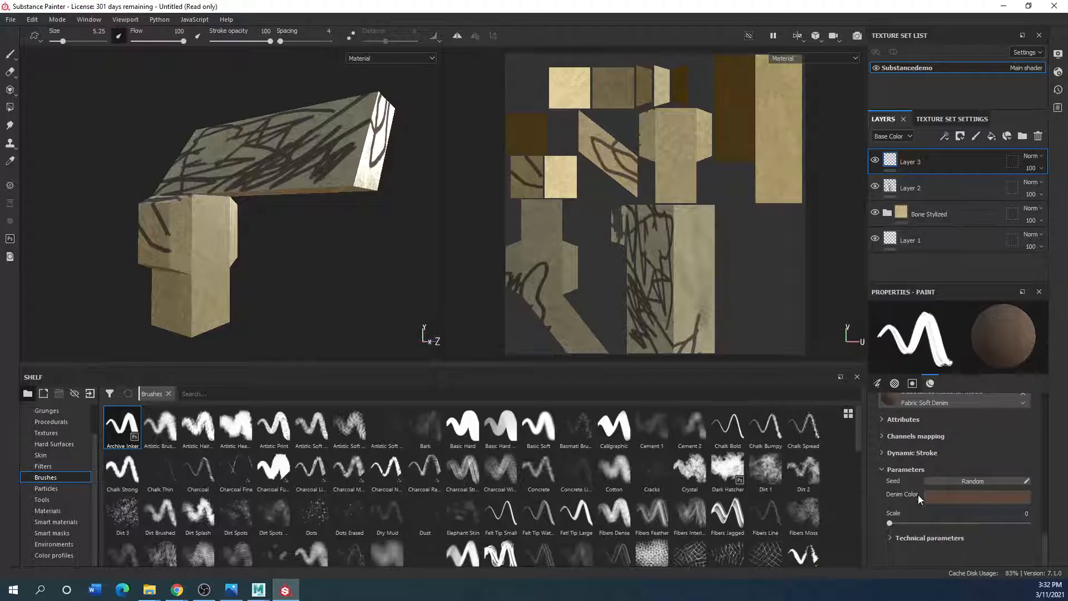
{"action": "left_click", "coordinate": [964, 496]}
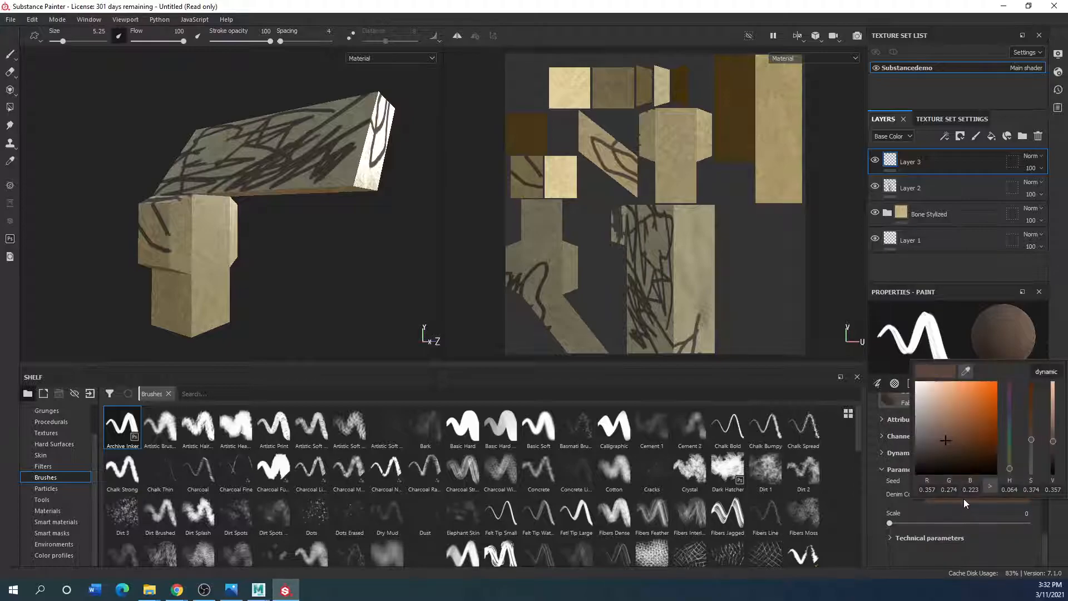
{"action": "left_click_drag", "start_coordinate": [950, 440], "coordinate": [931, 395]}
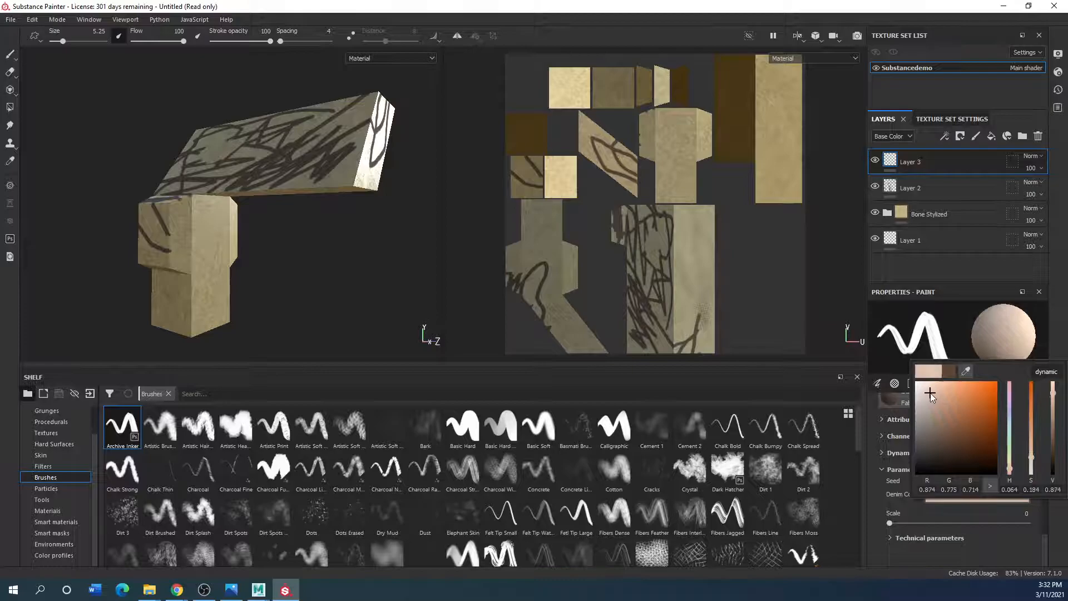
Change the Denim Color of the brush's Fabric Soft Denim material to bright magenta.
{"action": "left_click", "coordinate": [953, 372]}
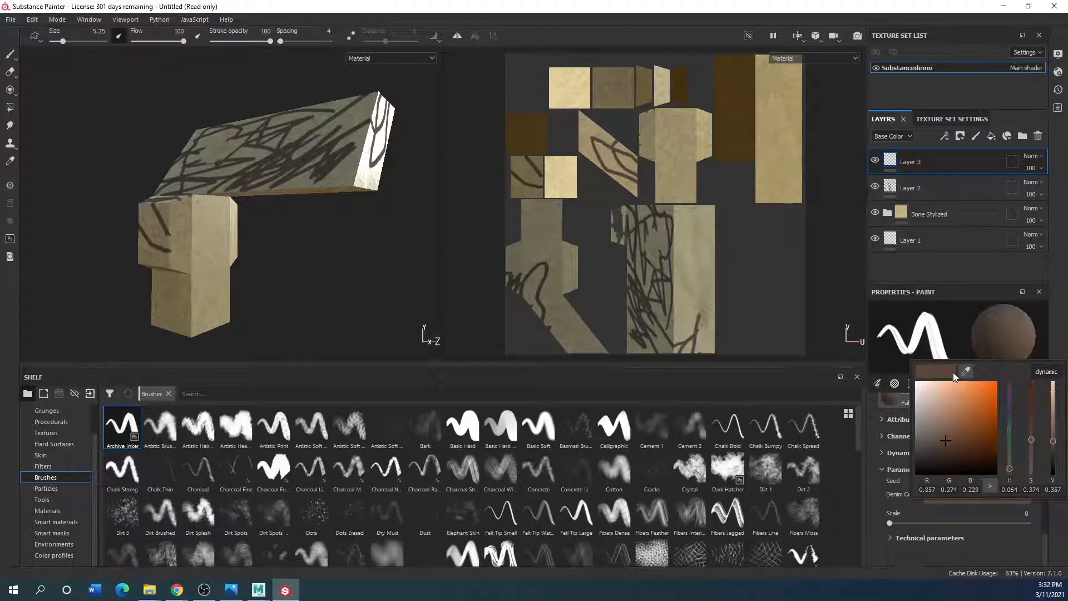
{"action": "left_click_drag", "start_coordinate": [1007, 466], "coordinate": [1000, 397]}
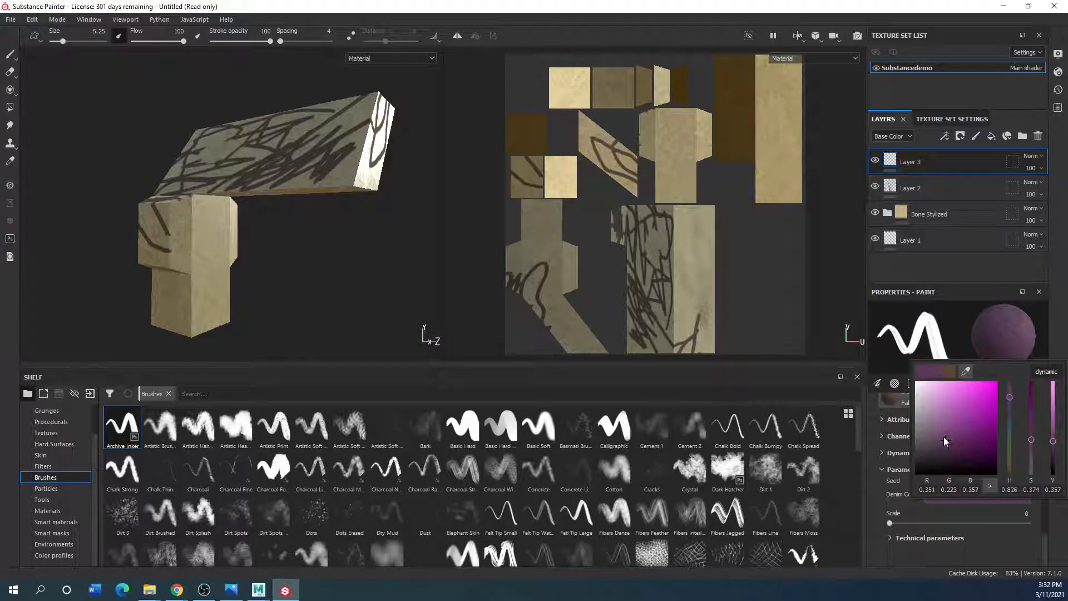
{"action": "left_click_drag", "start_coordinate": [942, 440], "coordinate": [968, 399]}
Paint jagged magenta strokes with the Archive Inker brush around the base of the lower block, covering its underside as well.
{"action": "left_click", "coordinate": [208, 327]}
{"action": "mouse_move", "coordinate": [210, 306]}
{"action": "left_mouse_down"}
{"action": "mouse_move", "coordinate": [189, 335]}
{"action": "mouse_move", "coordinate": [215, 313]}
{"action": "mouse_move", "coordinate": [153, 314]}
{"action": "mouse_move", "coordinate": [308, 307]}
{"action": "mouse_move", "coordinate": [56, 317]}
{"action": "mouse_move", "coordinate": [292, 318]}
{"action": "left_mouse_up"}
{"action": "mouse_move", "coordinate": [109, 313]}
{"action": "left_mouse_down"}
{"action": "mouse_move", "coordinate": [72, 323]}
{"action": "mouse_move", "coordinate": [59, 315]}
{"action": "mouse_move", "coordinate": [103, 295]}
{"action": "left_mouse_up"}
{"action": "scroll", "coordinate": [146, 256], "scroll_direction": "up", "scroll_amount": 2}
{"action": "scroll", "coordinate": [145, 256], "scroll_direction": "down", "scroll_amount": 5}
{"action": "mouse_move", "coordinate": [147, 222]}
{"action": "left_mouse_down", "text": "alt"}
{"action": "mouse_move", "coordinate": [255, 218]}
{"action": "mouse_move", "coordinate": [77, 168]}
{"action": "mouse_move", "coordinate": [109, 172]}
{"action": "mouse_move", "coordinate": [92, 154]}
{"action": "mouse_move", "coordinate": [180, 251]}
{"action": "mouse_move", "coordinate": [79, 191]}
{"action": "mouse_move", "coordinate": [85, 153]}
{"action": "mouse_move", "coordinate": [132, 207]}
{"action": "mouse_move", "coordinate": [286, 206]}
{"action": "mouse_move", "coordinate": [67, 178]}
{"action": "mouse_move", "coordinate": [40, 134]}
{"action": "mouse_move", "coordinate": [74, 176]}
{"action": "mouse_move", "coordinate": [167, 234]}
{"action": "mouse_move", "coordinate": [107, 203]}
{"action": "left_mouse_up", "text": "alt"}
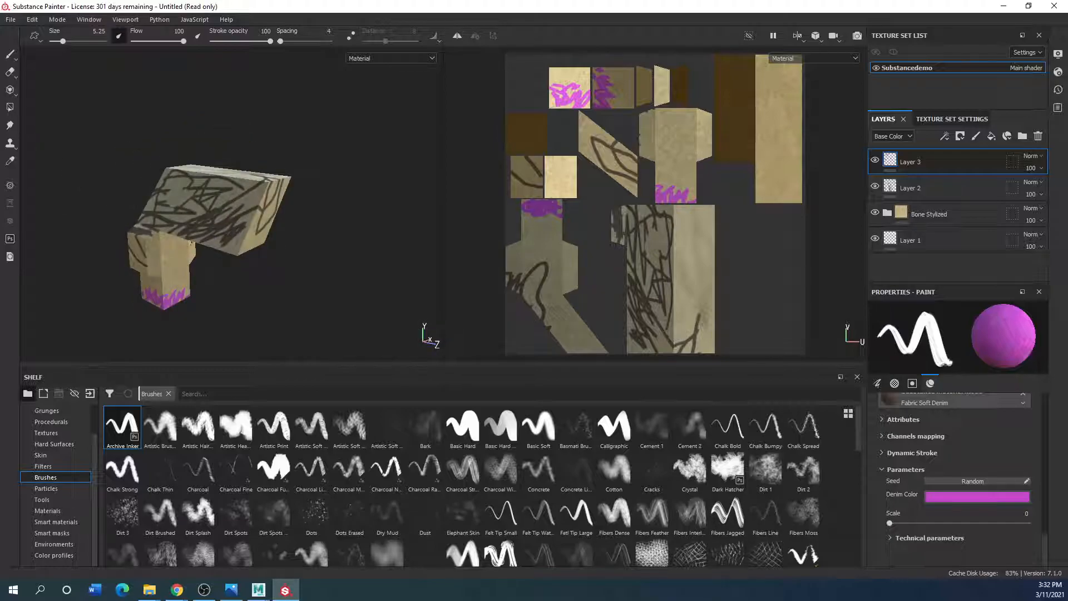
{"action": "left_click_drag", "start_coordinate": [181, 271], "coordinate": [234, 252], "text": "alt"}
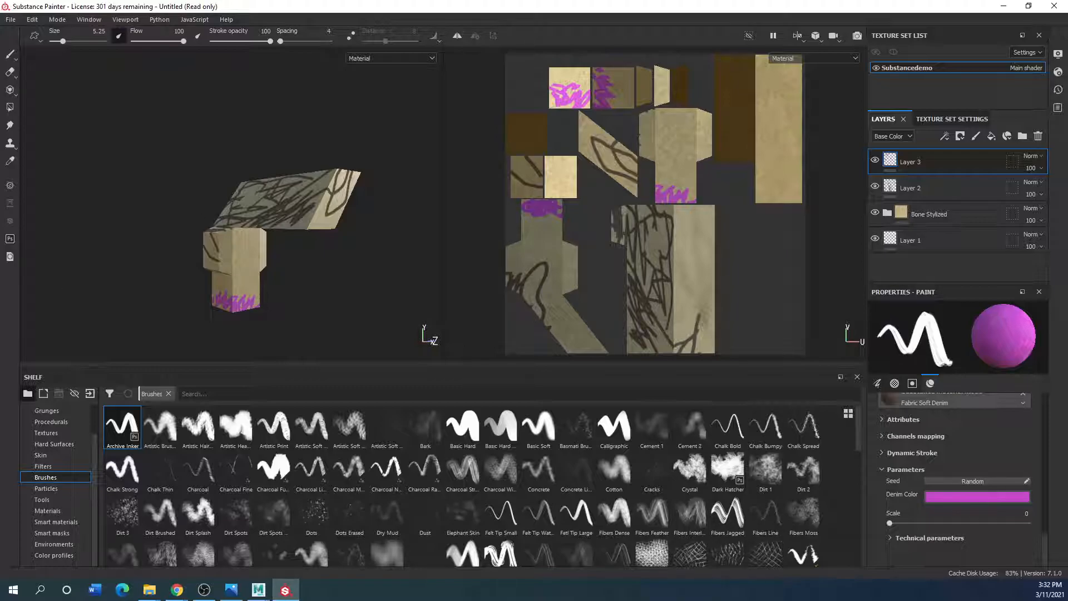
Switch to Chrome and review the Channel Setup table and aiStandardSurface node diagram in the Substance guide to rendering in Arnold.
{"action": "left_click", "coordinate": [177, 590]}
{"action": "left_click_drag", "start_coordinate": [244, 131], "coordinate": [524, 101]}
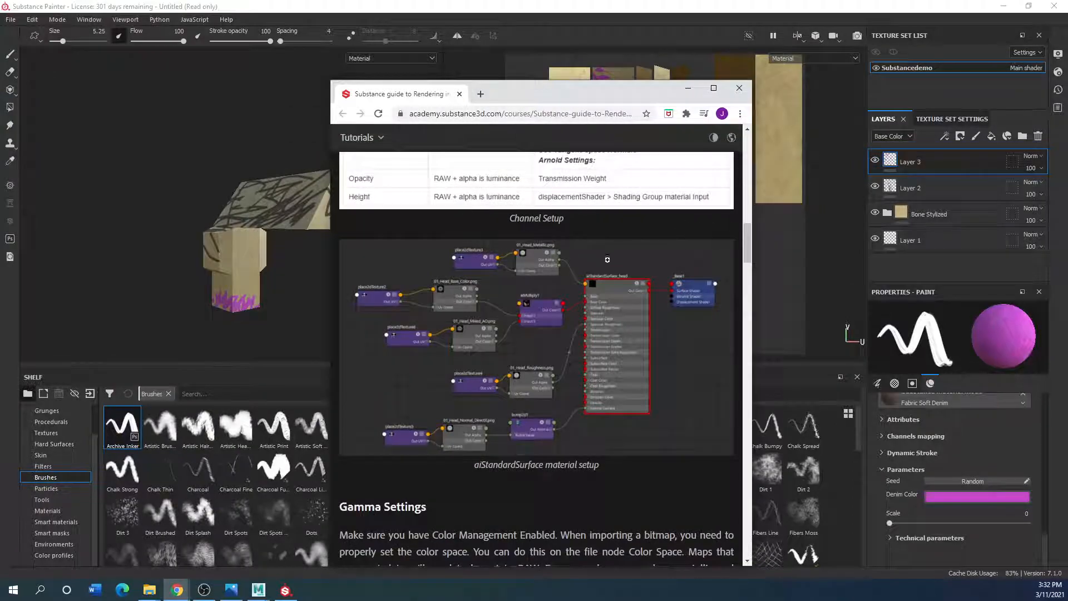
{"action": "left_click", "coordinate": [712, 88]}
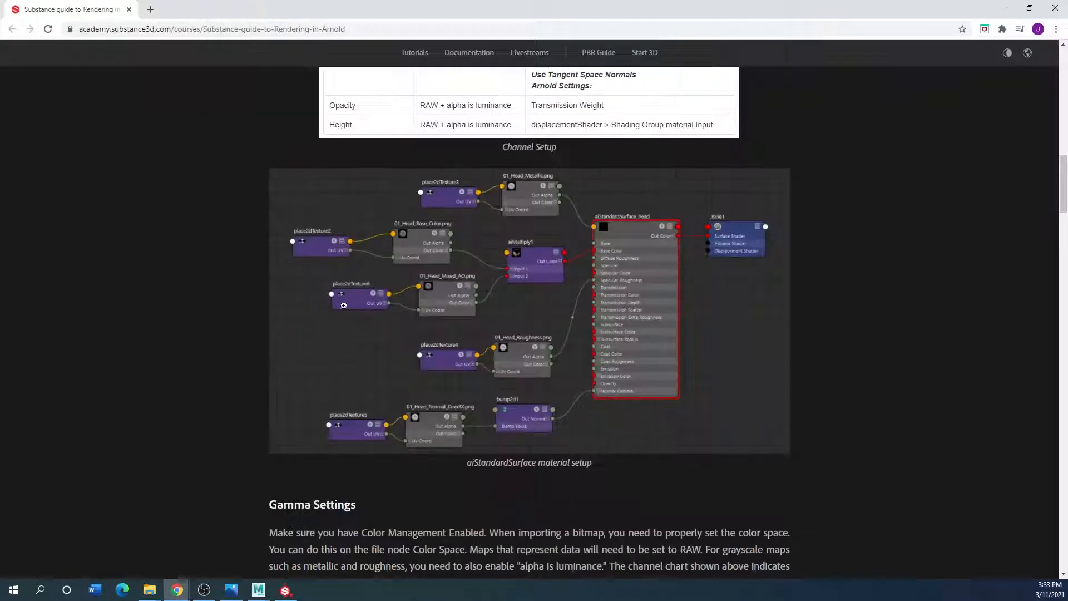
{"action": "scroll", "coordinate": [245, 372], "scroll_direction": "up", "scroll_amount": 5}
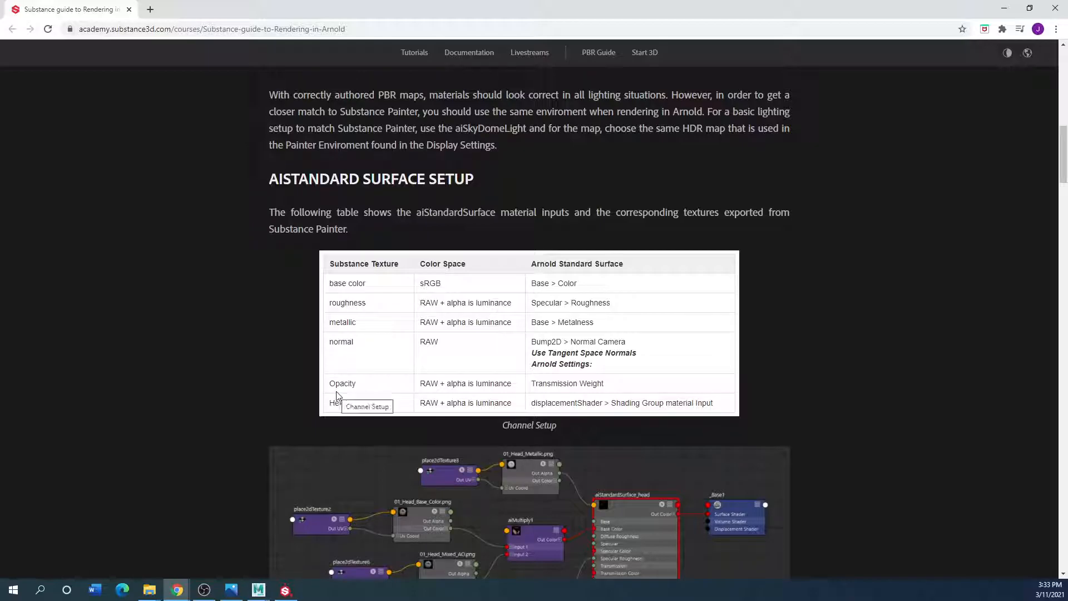
{"action": "scroll", "coordinate": [264, 439], "scroll_direction": "down", "scroll_amount": 3}
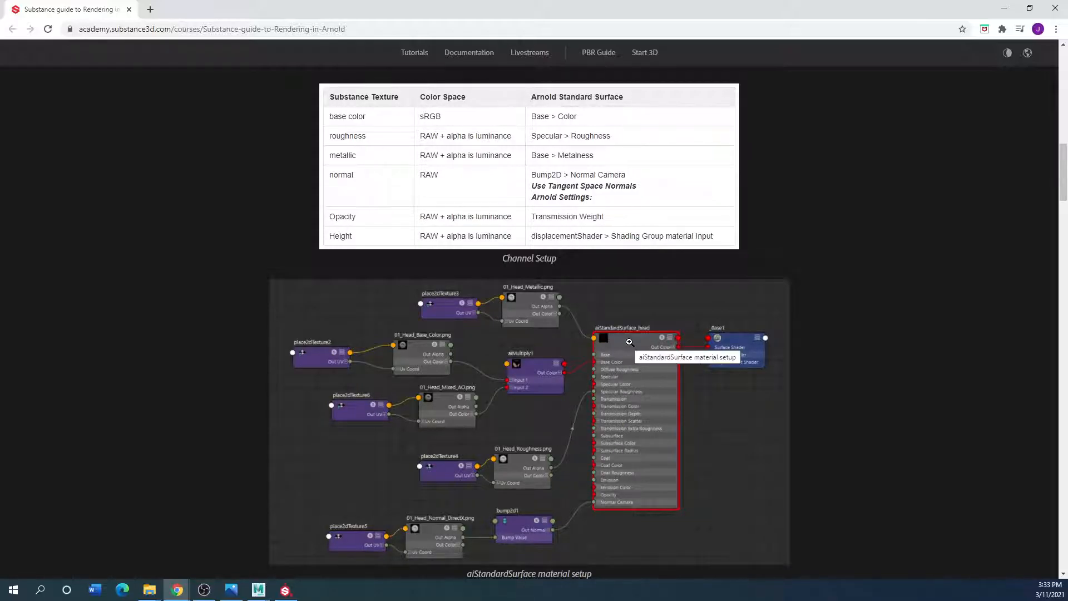
{"action": "scroll", "coordinate": [231, 439], "scroll_direction": "up", "scroll_amount": 1}
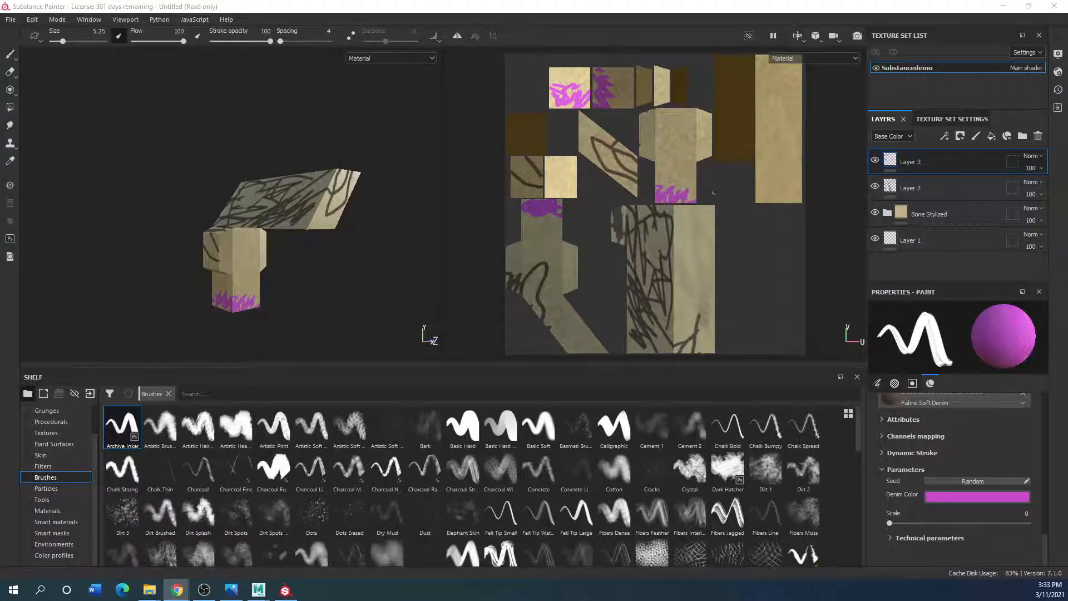
Start a texture export in Substance Painter and set the output directory to TEXTURE FOLDER on the Desktop.
{"action": "left_click", "coordinate": [10, 20]}
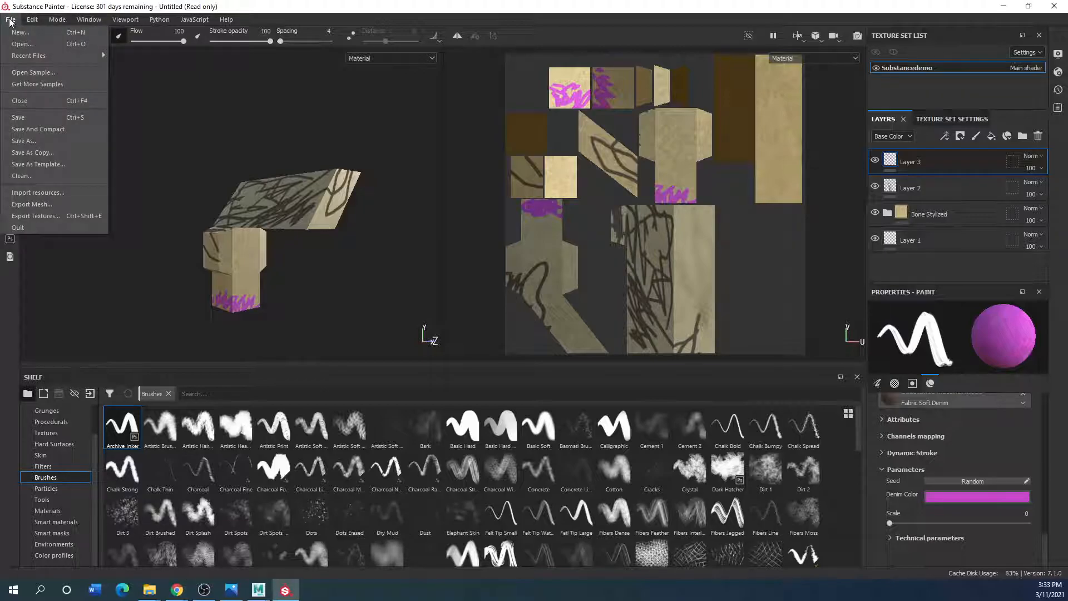
{"action": "left_click", "coordinate": [42, 216]}
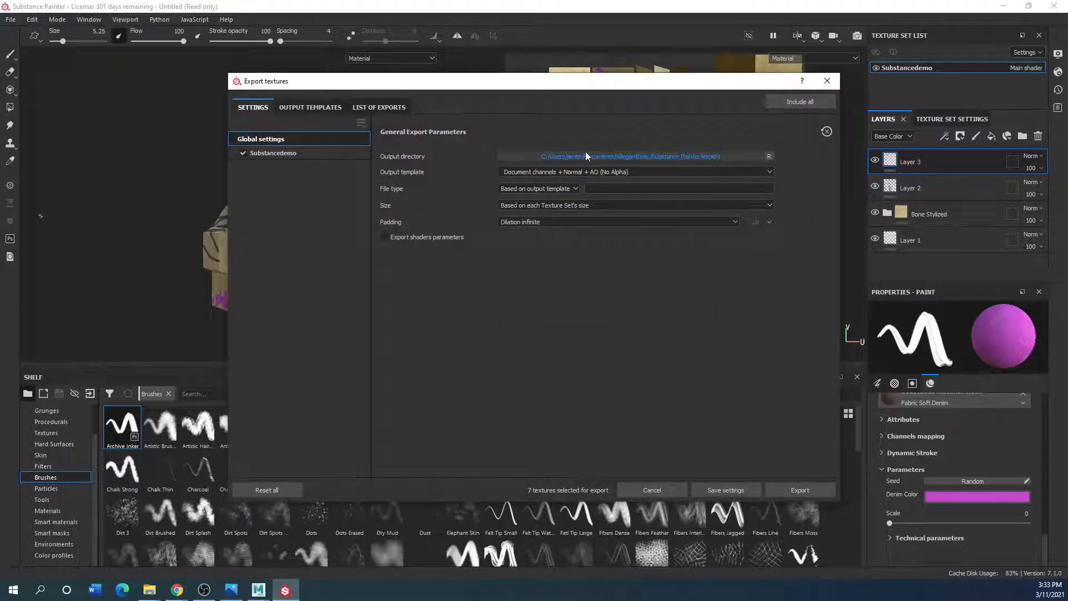
{"action": "left_click", "coordinate": [704, 158]}
{"action": "left_click", "coordinate": [192, 196]}
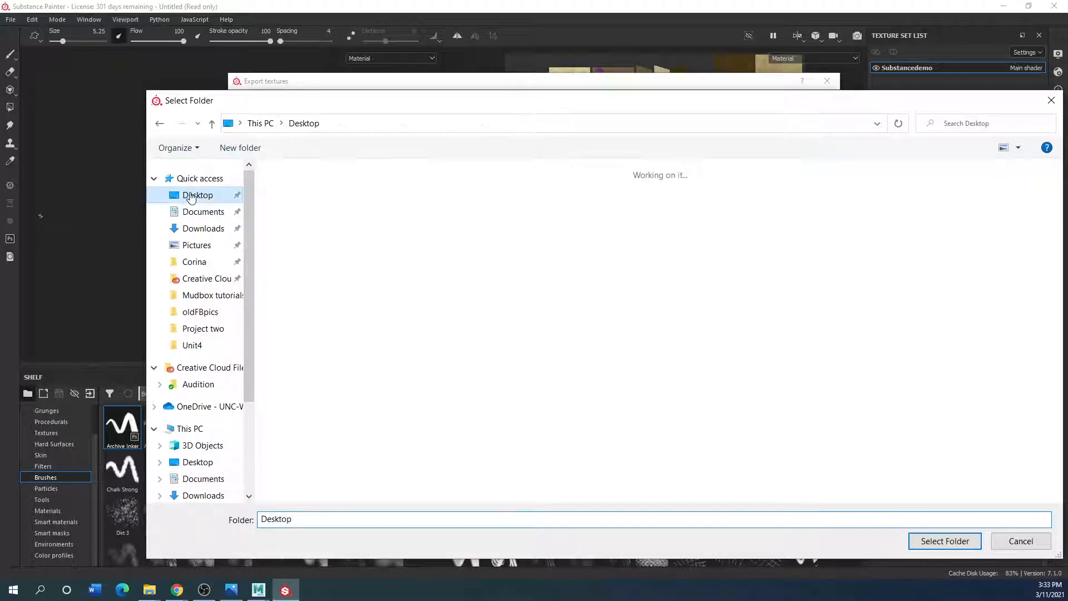
{"action": "scroll", "coordinate": [483, 411], "scroll_direction": "down", "scroll_amount": 2}
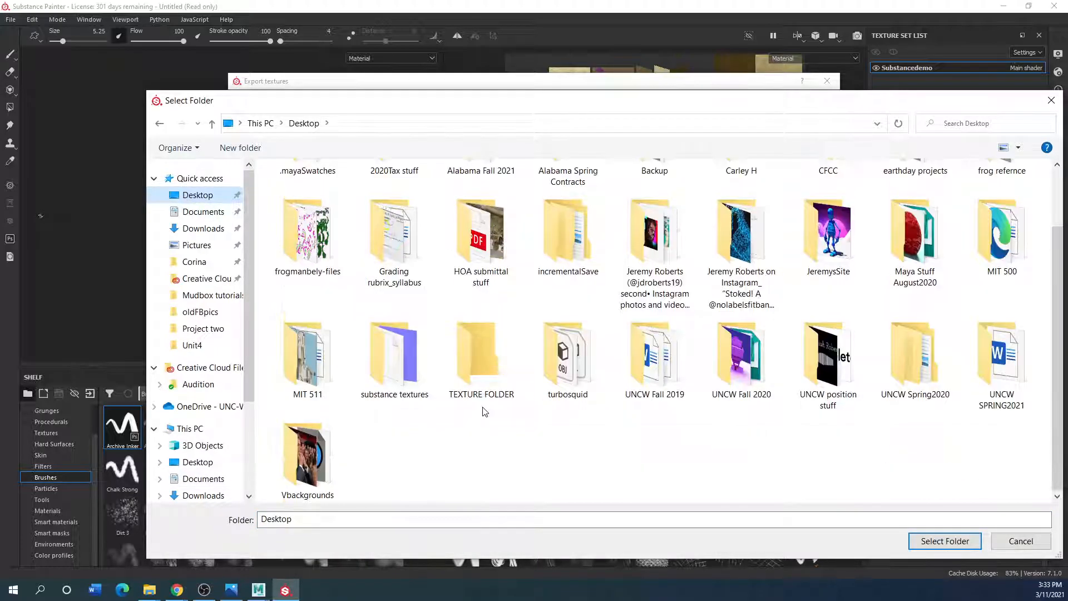
{"action": "double_click", "coordinate": [483, 363]}
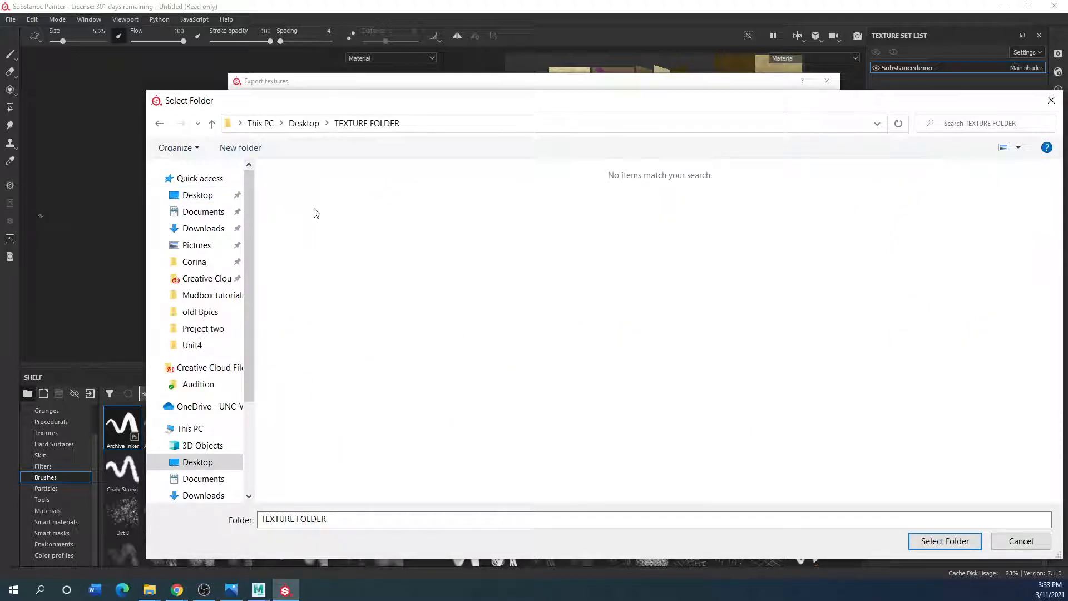
{"action": "left_click", "coordinate": [940, 540]}
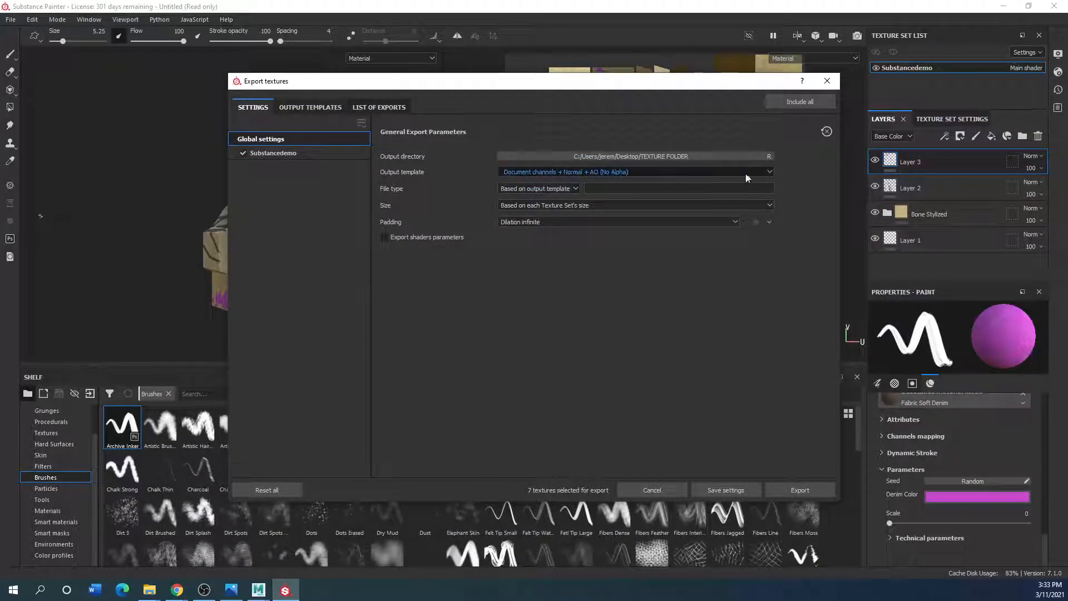
Choose the Arnold (AiStandard) output template and export the textures.
{"action": "left_click", "coordinate": [770, 173]}
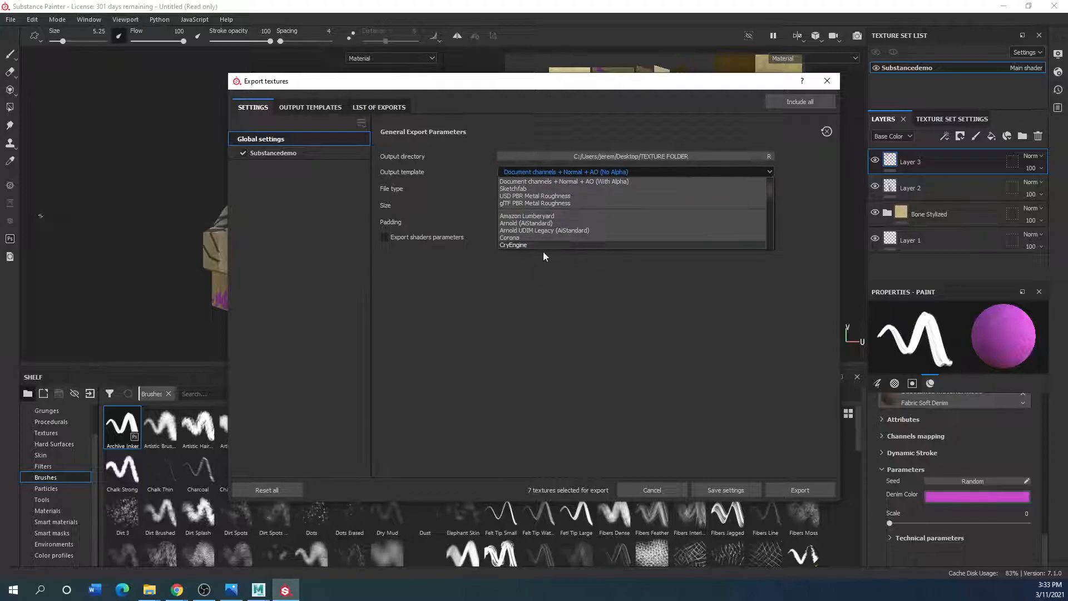
{"action": "scroll", "coordinate": [522, 226], "scroll_direction": "down", "scroll_amount": 1}
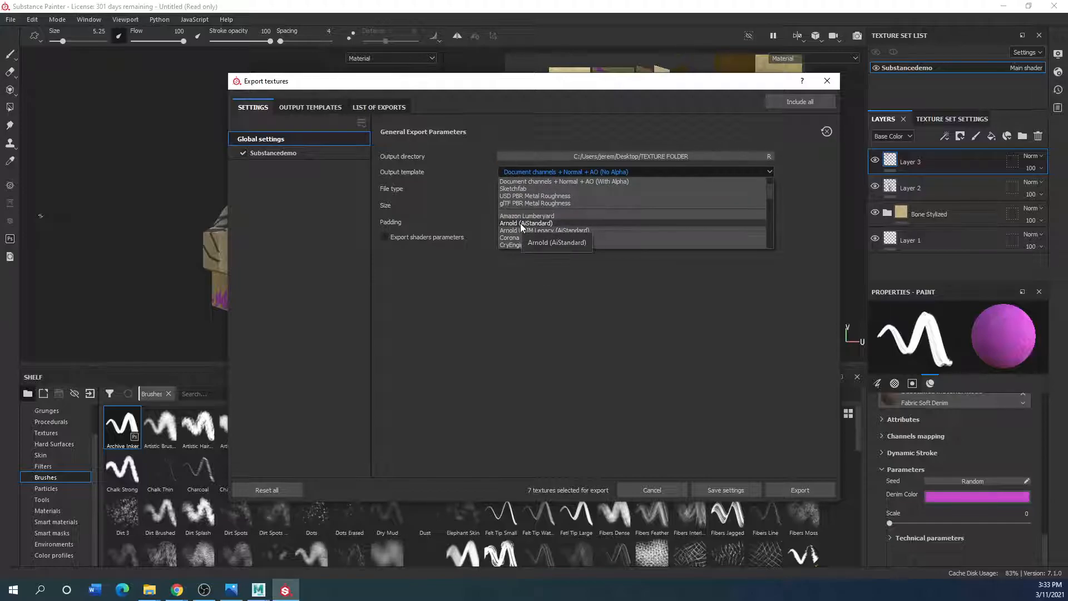
{"action": "left_click", "coordinate": [520, 223]}
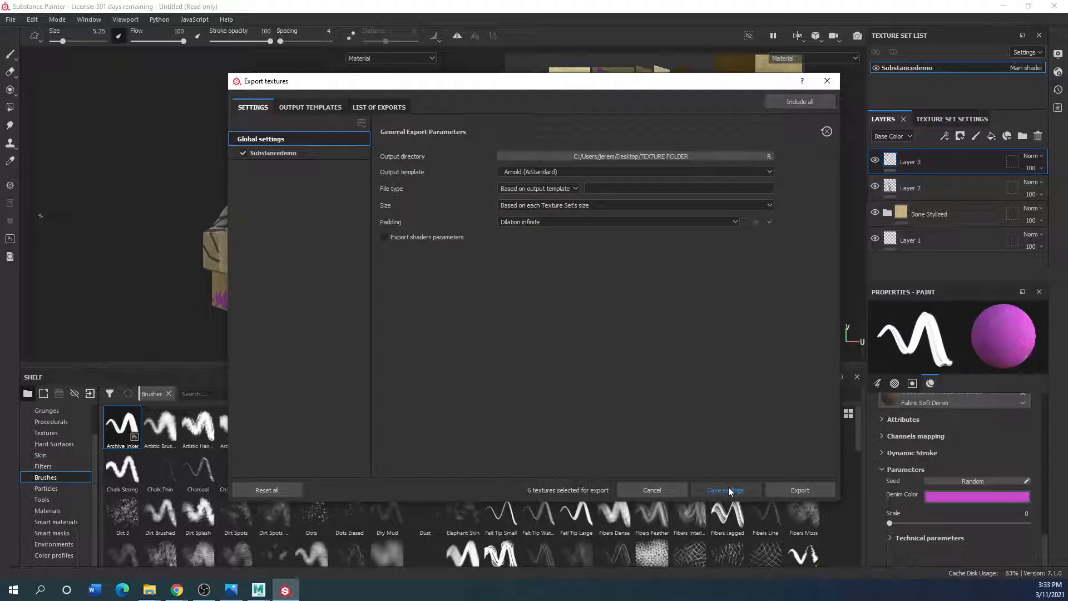
{"action": "left_click", "coordinate": [796, 486]}
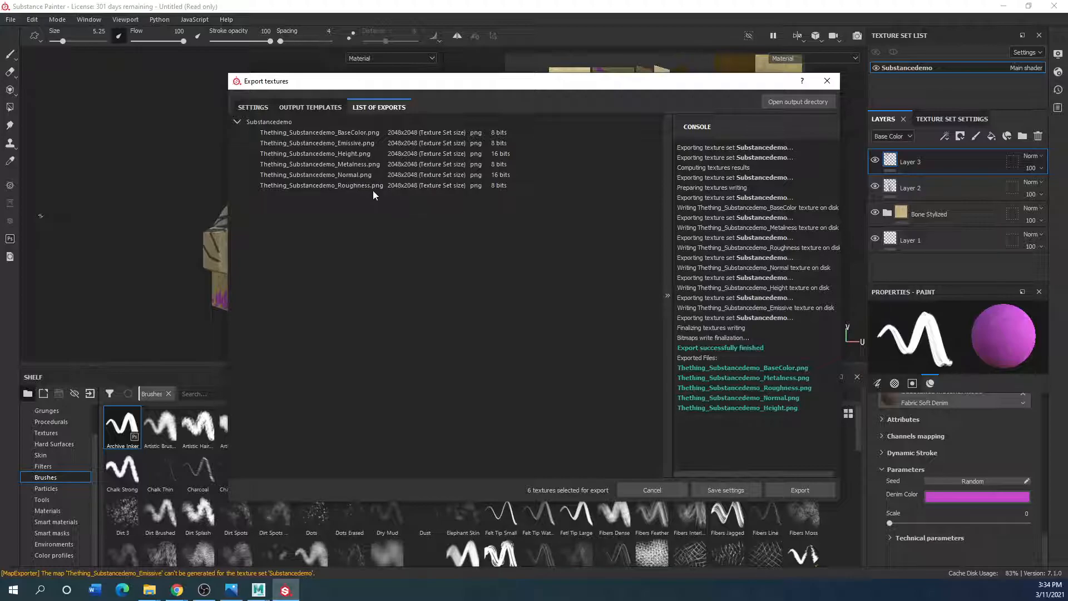
Compare the exported maps with the guide's Channel Setup table, and close the texture export dialog.
{"action": "left_click_drag", "start_coordinate": [0, 83], "coordinate": [465, 45]}
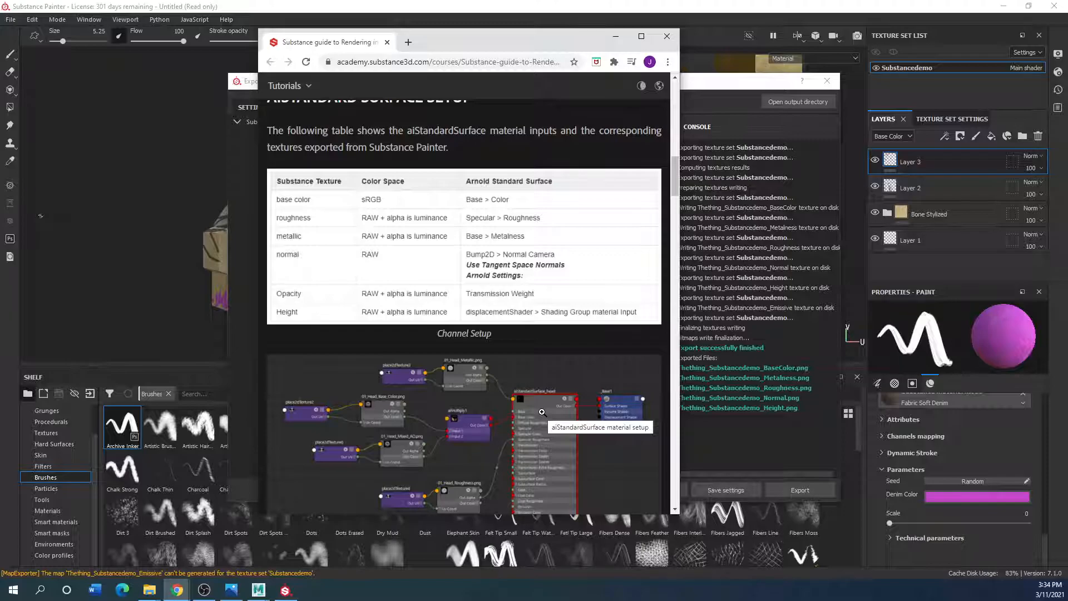
{"action": "left_click_drag", "start_coordinate": [436, 38], "coordinate": [0, 64]}
{"action": "left_click_drag", "start_coordinate": [544, 75], "coordinate": [368, 92]}
{"action": "left_click", "coordinate": [548, 509]}
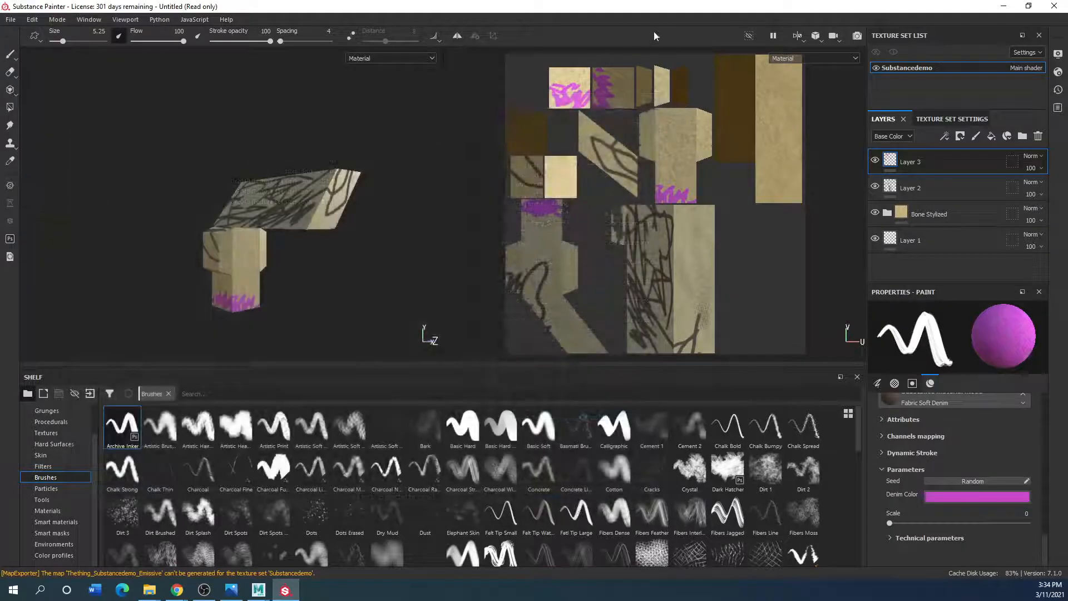
Save the Substance Painter project to the Desktop as "thing".
{"action": "left_click", "coordinate": [11, 19]}
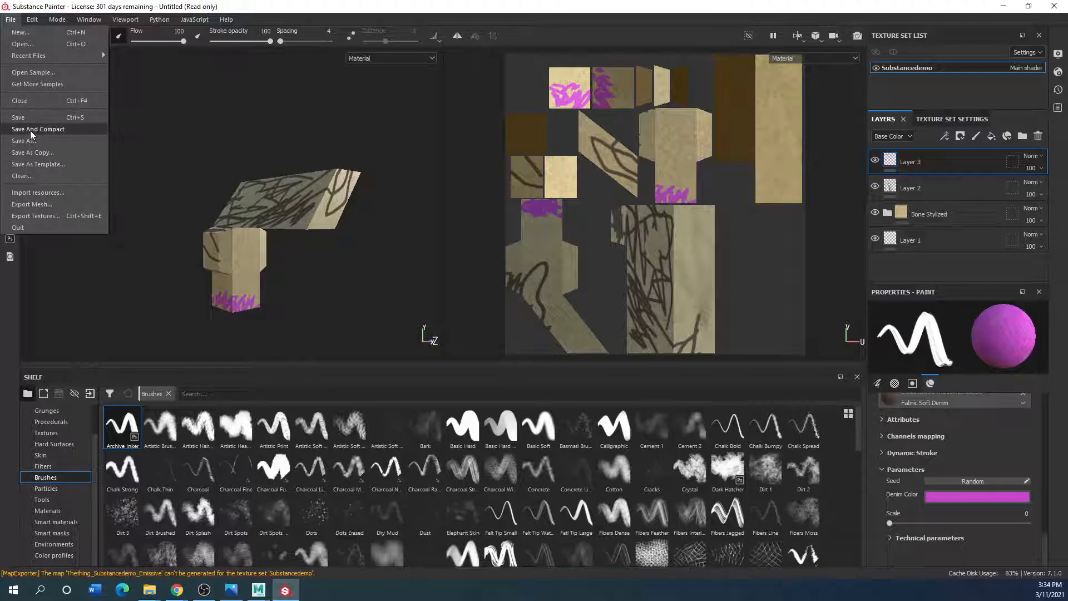
{"action": "left_click", "coordinate": [56, 140]}
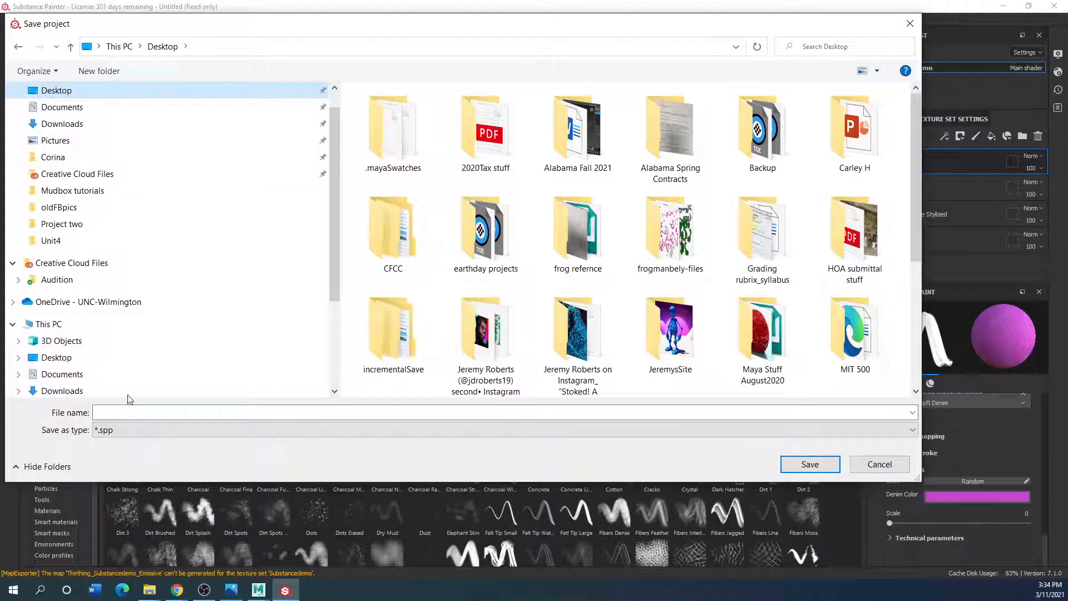
{"action": "left_click", "coordinate": [120, 411]}
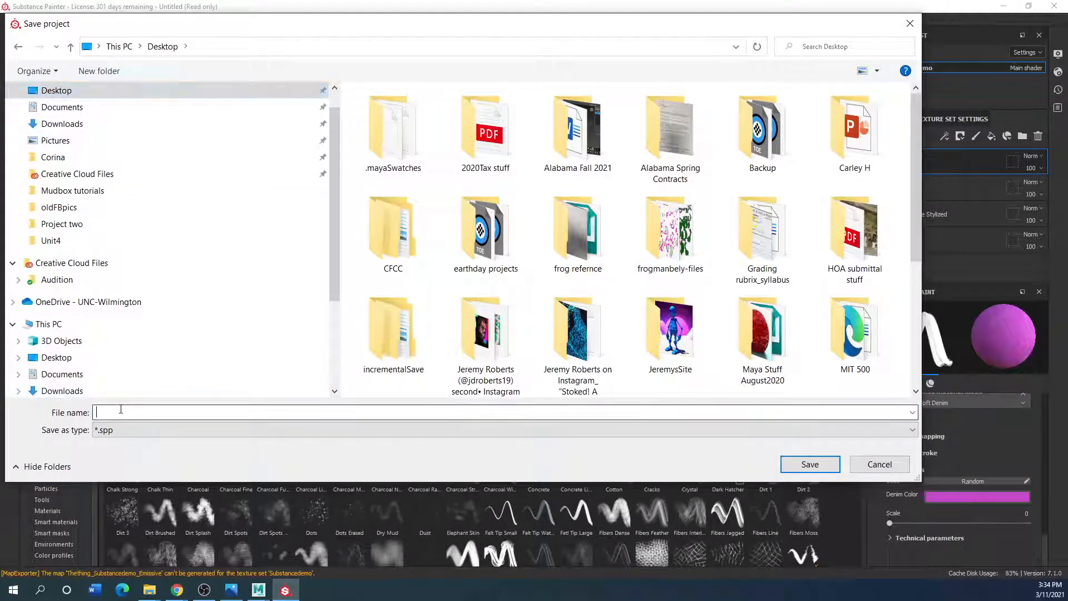
{"action": "type", "text": "thing"}
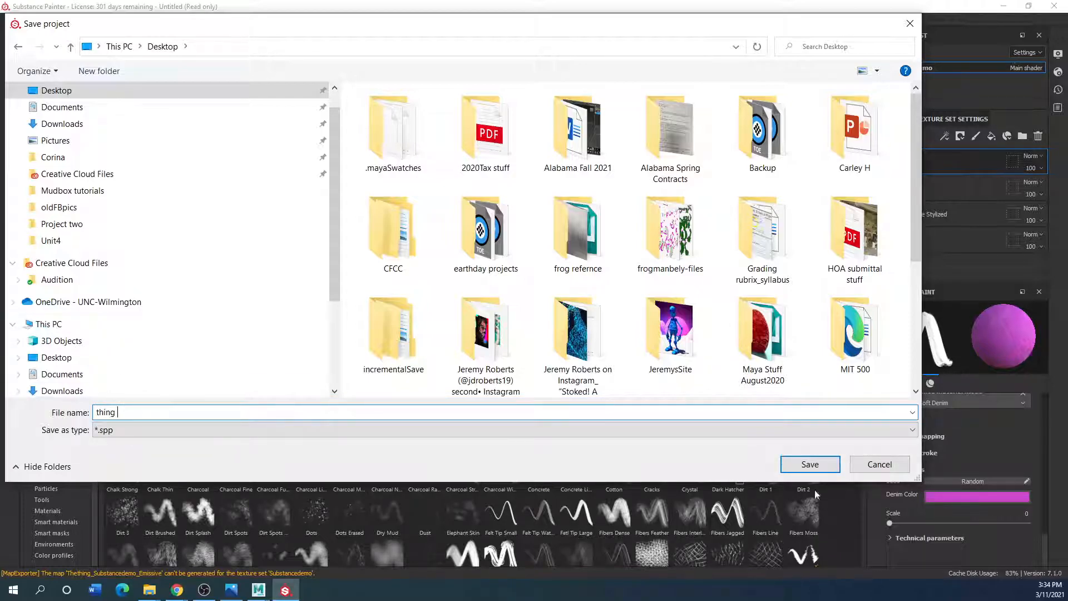
{"action": "left_click", "coordinate": [816, 470]}
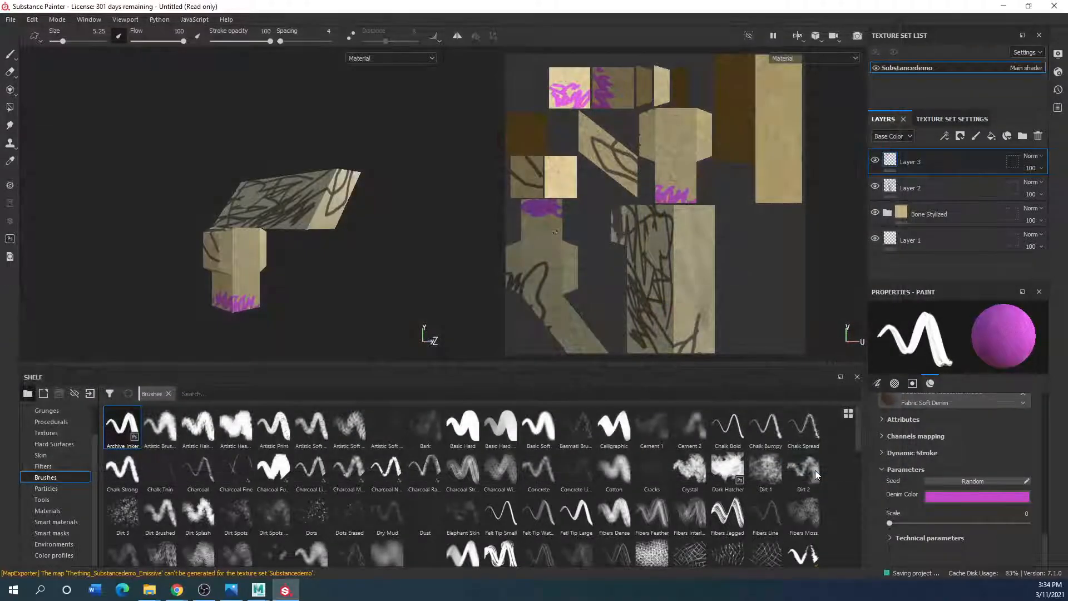
Switch to Maya and open the Hypershade in a maximized window.
{"action": "left_click", "coordinate": [1004, 7]}
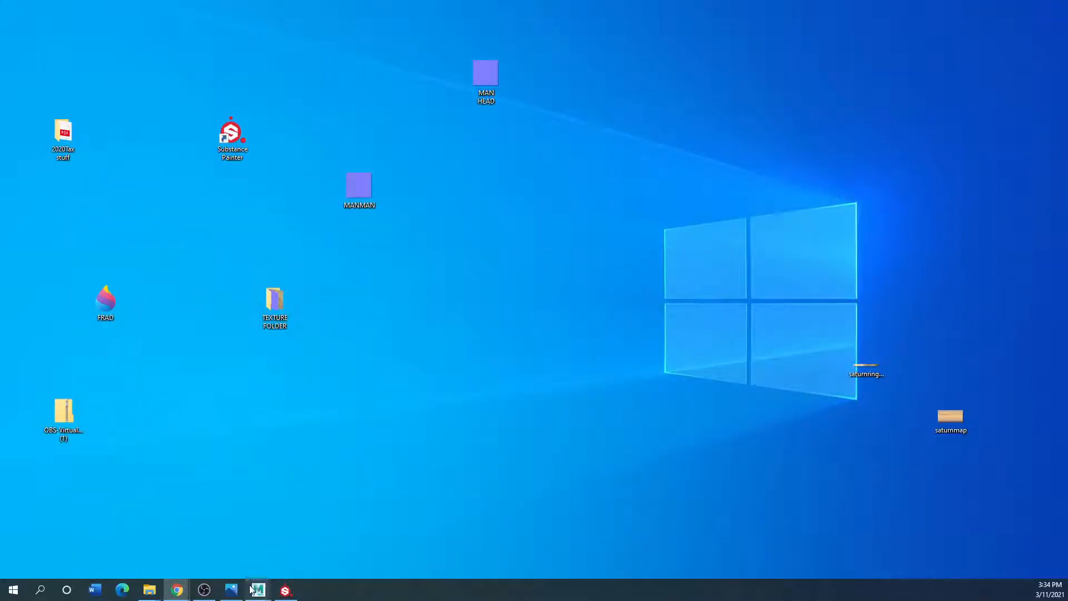
{"action": "mouse_move", "coordinate": [258, 590]}
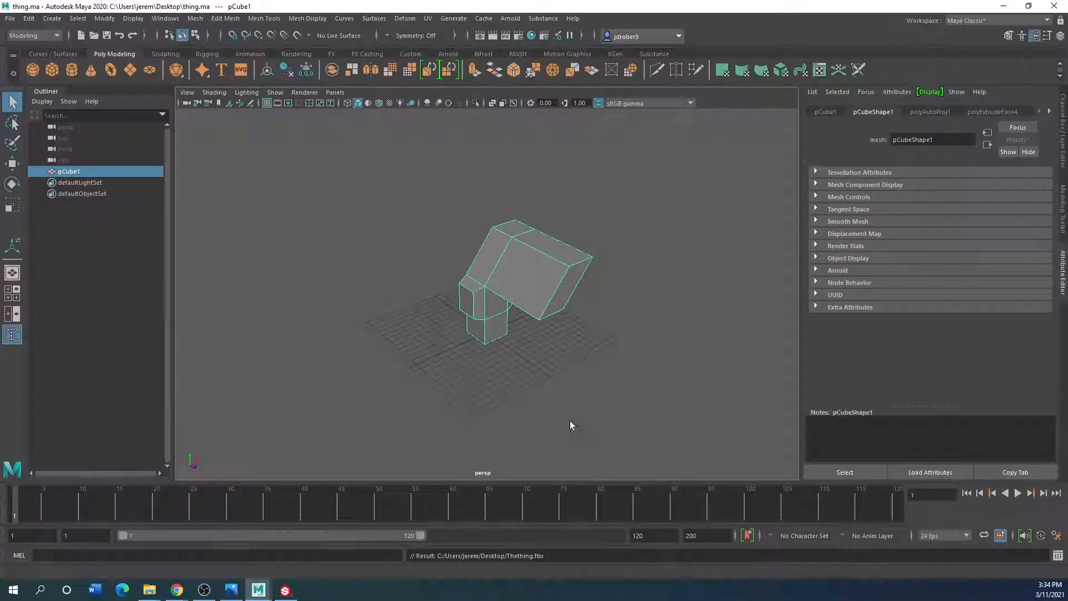
{"action": "left_click", "coordinate": [306, 542]}
{"action": "left_click", "coordinate": [533, 35]}
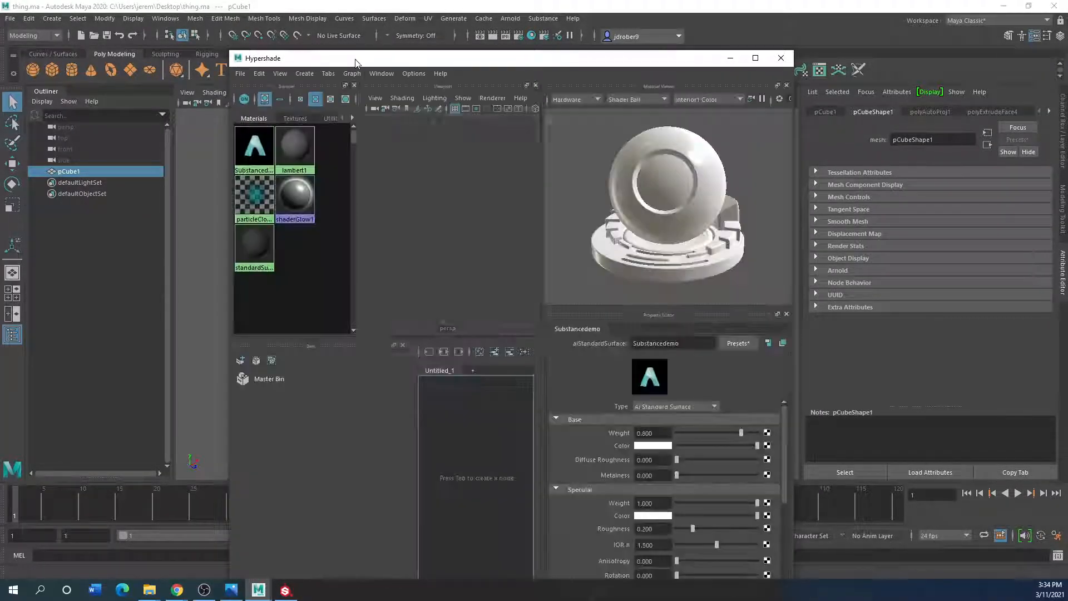
{"action": "left_click_drag", "start_coordinate": [352, 61], "coordinate": [254, 44]}
{"action": "left_click_drag", "start_coordinate": [129, 151], "coordinate": [0, 150]}
{"action": "left_click_drag", "start_coordinate": [388, 43], "coordinate": [608, 28]}
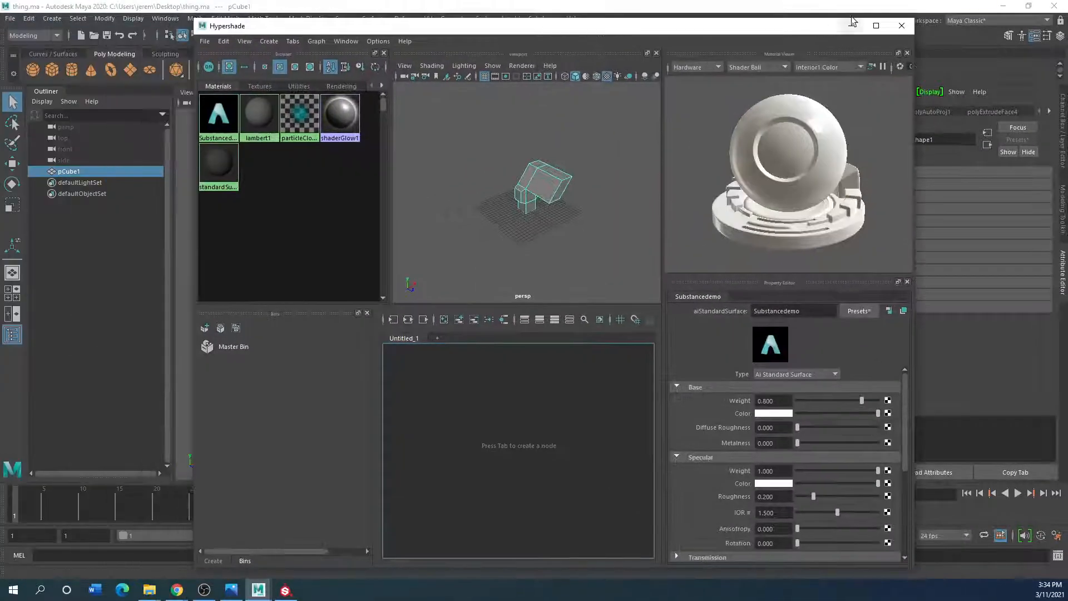
{"action": "left_click", "coordinate": [876, 26]}
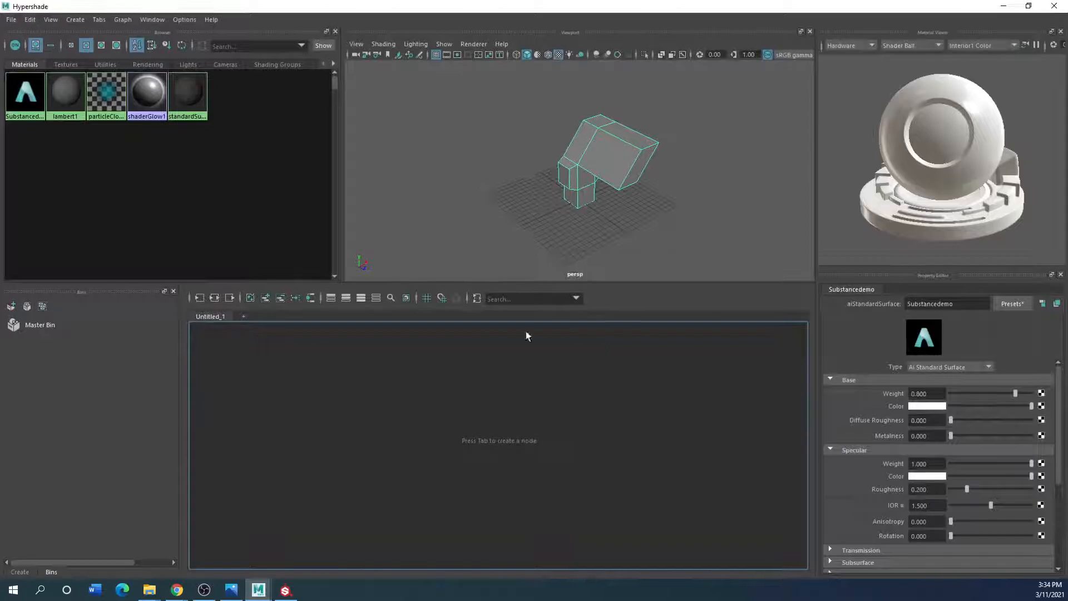
Graph the Substancedemo material's node network and restore the Hypershade to a smaller window beside the Outliner.
{"action": "right_click", "coordinate": [24, 90]}
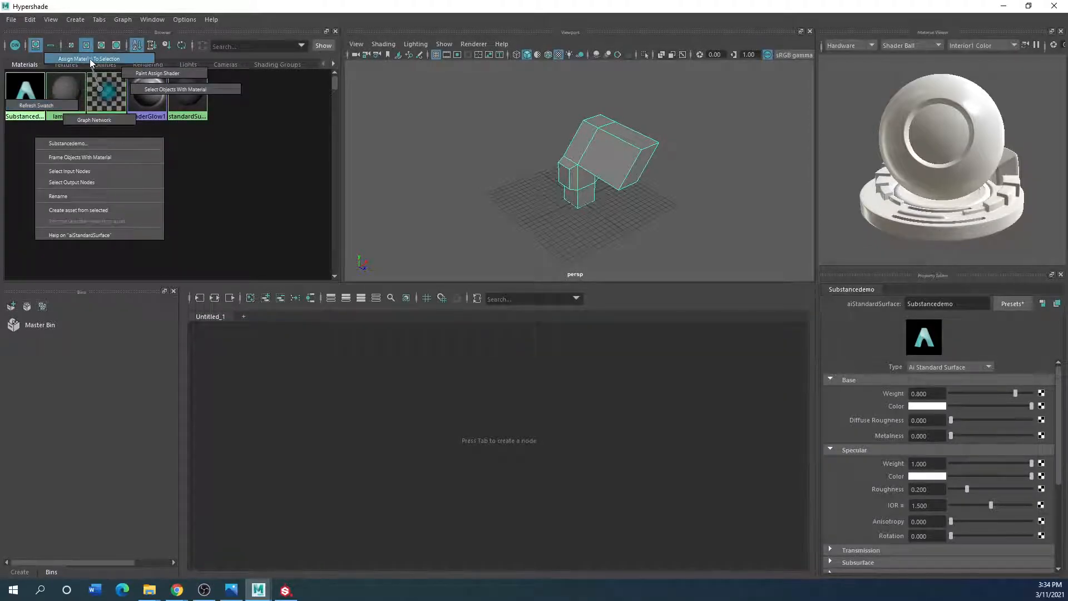
{"action": "left_click", "coordinate": [93, 119]}
{"action": "left_click", "coordinate": [442, 348]}
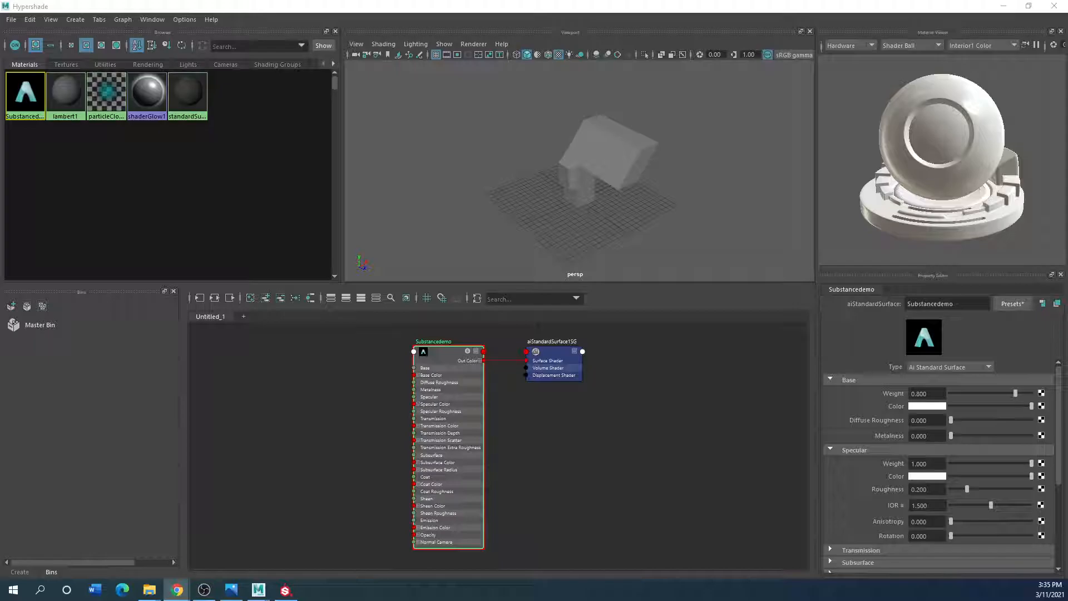
{"action": "left_click_drag", "start_coordinate": [361, 8], "coordinate": [709, 16]}
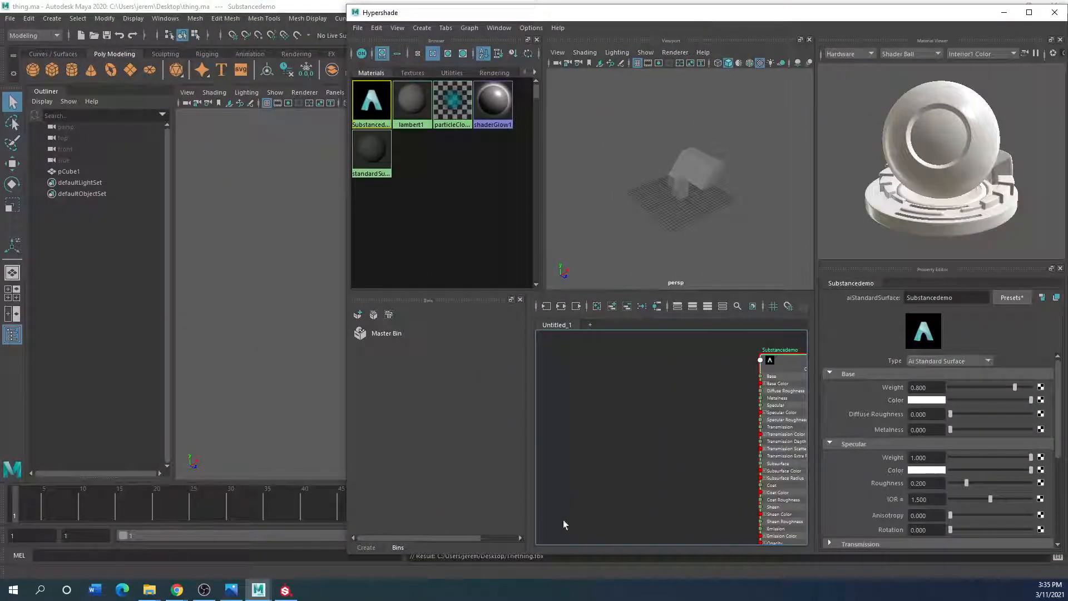
{"action": "middle_click_drag", "start_coordinate": [710, 486], "coordinate": [582, 448], "text": "alt"}
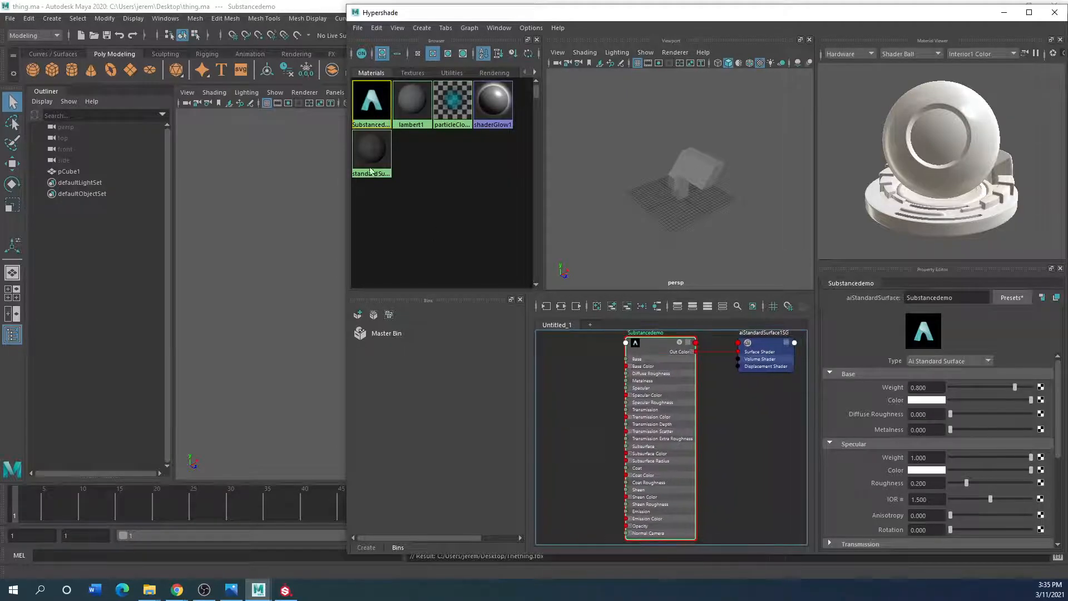
Clear the main Maya window out of the way and place the browser guide's Channel Setup table beside the Hypershade.
{"action": "double_click", "coordinate": [312, 8]}
{"action": "left_click_drag", "start_coordinate": [4, 134], "coordinate": [350, 136]}
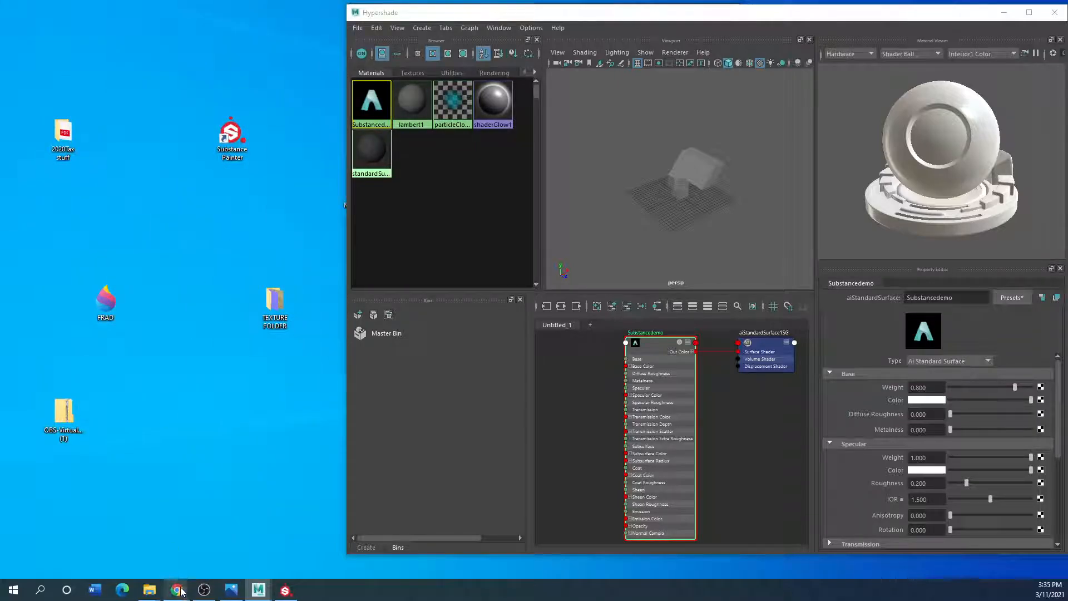
{"action": "mouse_move", "coordinate": [181, 591]}
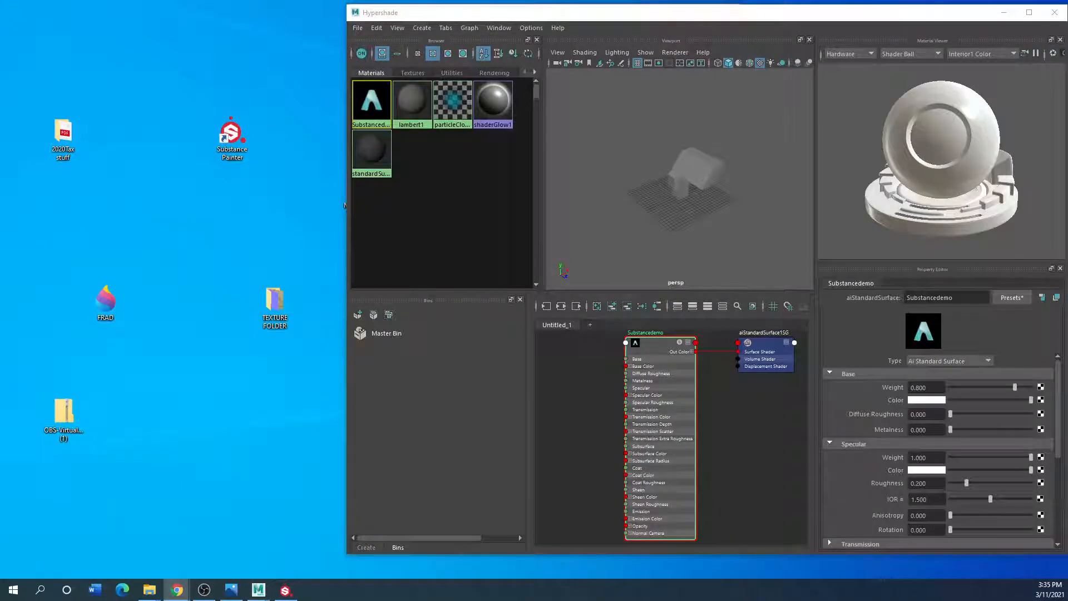
{"action": "left_click_drag", "start_coordinate": [0, 84], "coordinate": [217, 37]}
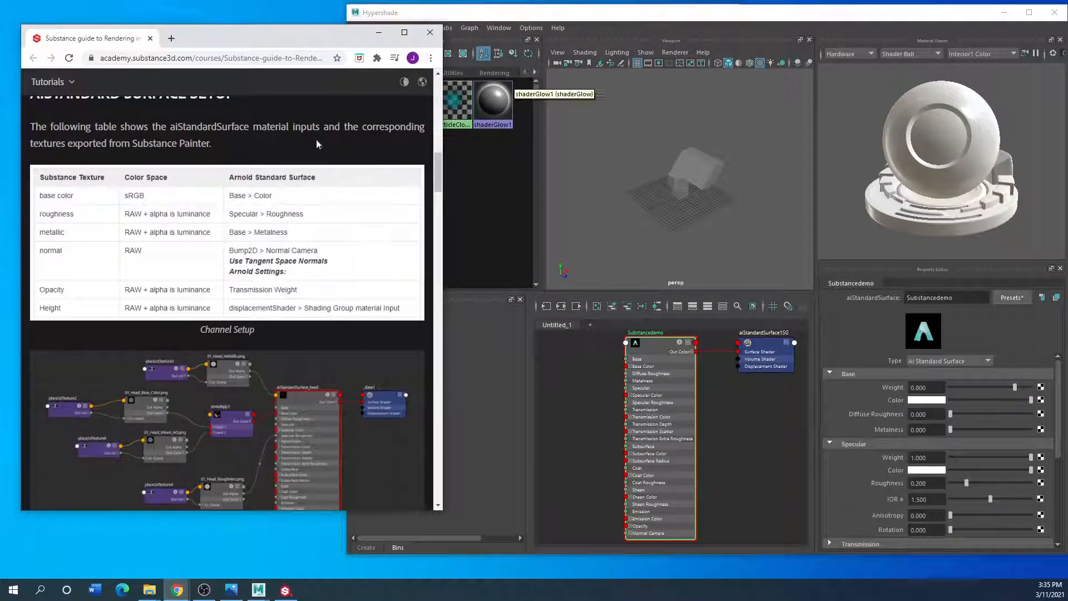
{"action": "left_click", "coordinate": [613, 12]}
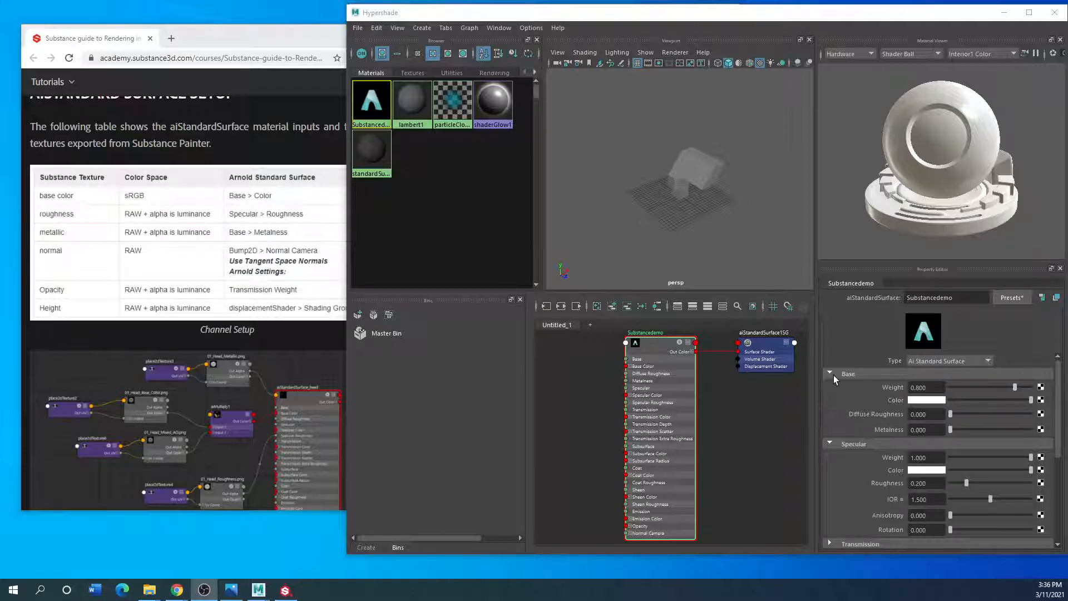
Connect a File texture to the Substancedemo material's base Color and load Thething_Substancedemo_BaseColor.png from TEXTURE FOLDER.
{"action": "left_click", "coordinate": [1042, 401]}
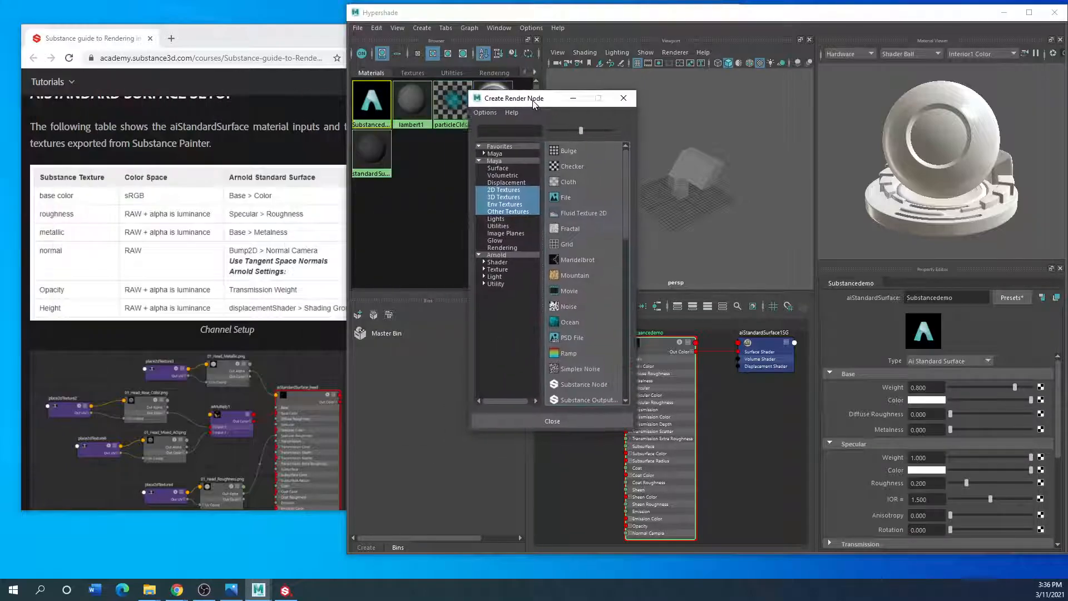
{"action": "left_click", "coordinate": [568, 197]}
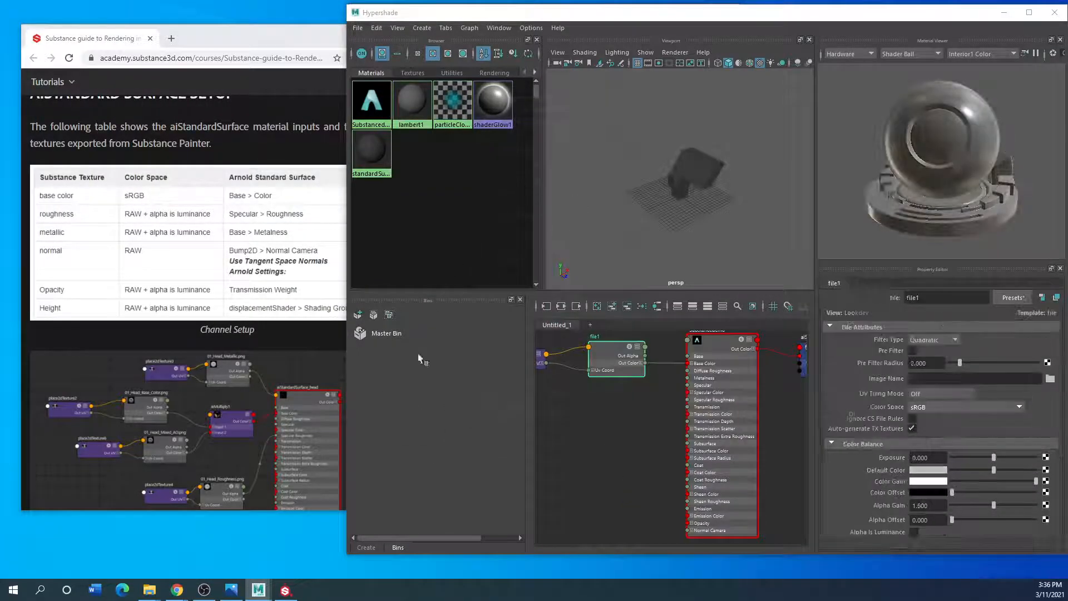
{"action": "left_click", "coordinate": [1050, 379]}
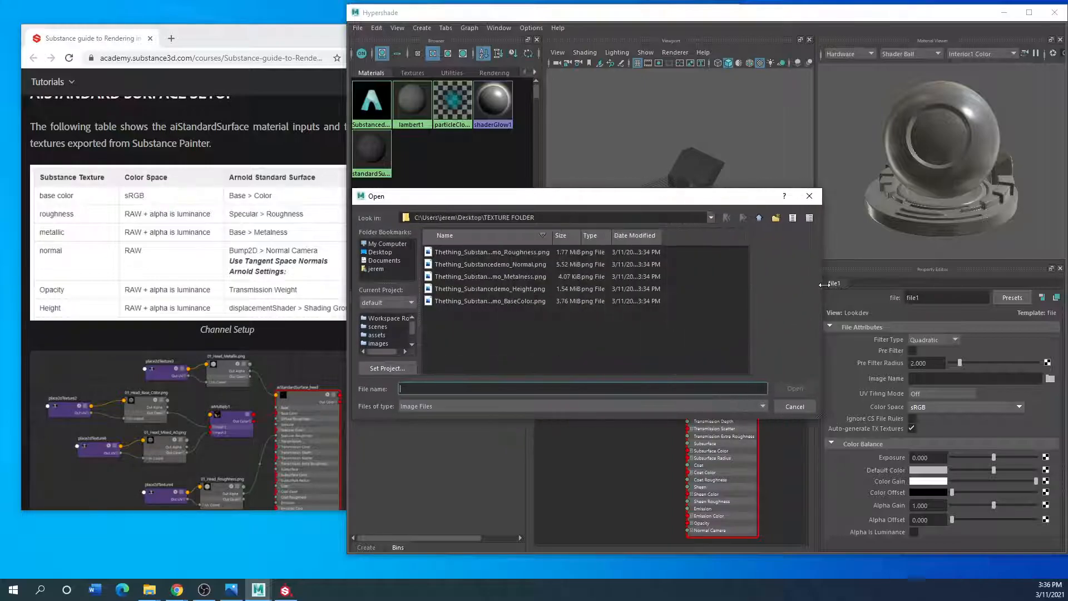
{"action": "left_click", "coordinate": [522, 301]}
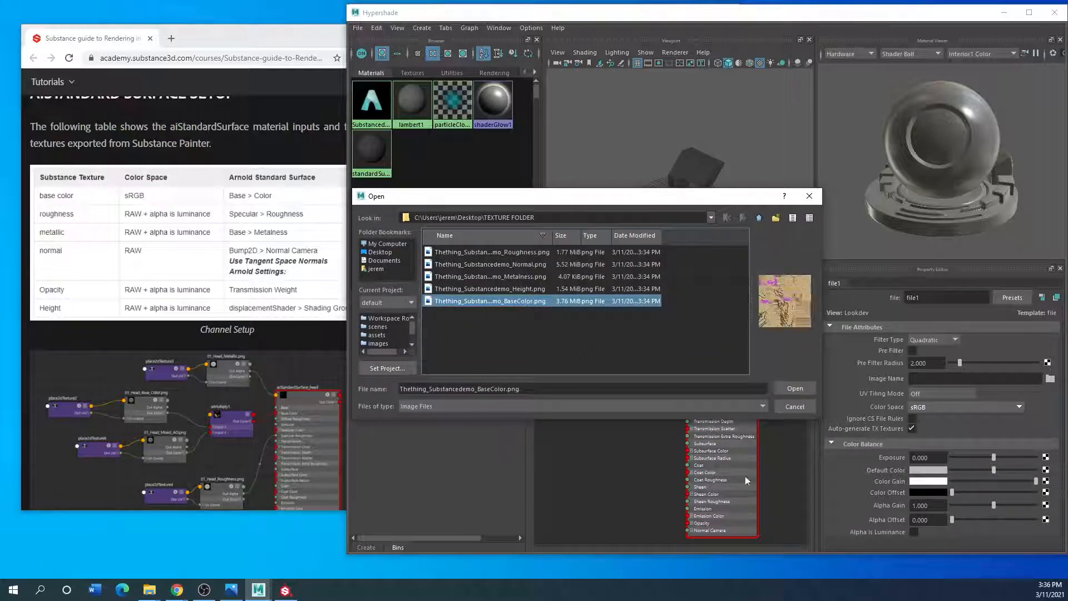
{"action": "left_click", "coordinate": [794, 387]}
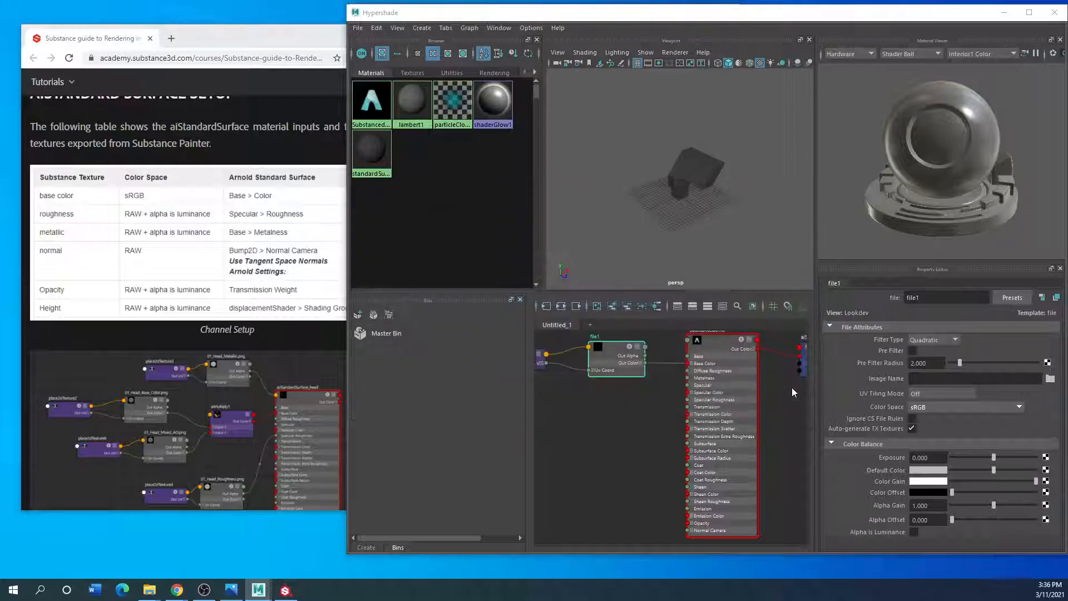
Inspect the base color on the model up close, and compare the shaded display with the textured display.
{"action": "scroll", "coordinate": [685, 164], "scroll_direction": "up", "scroll_amount": 6}
{"action": "scroll", "coordinate": [684, 163], "scroll_direction": "down", "scroll_amount": 3}
{"action": "scroll", "coordinate": [685, 163], "scroll_direction": "up", "scroll_amount": 3}
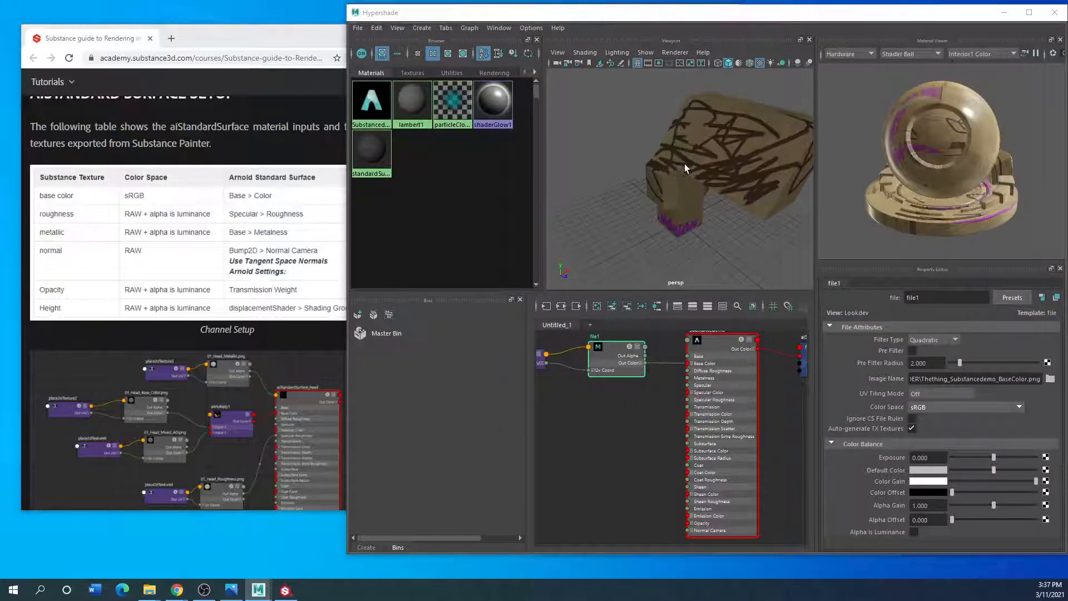
{"action": "scroll", "coordinate": [685, 164], "scroll_direction": "down", "scroll_amount": 3}
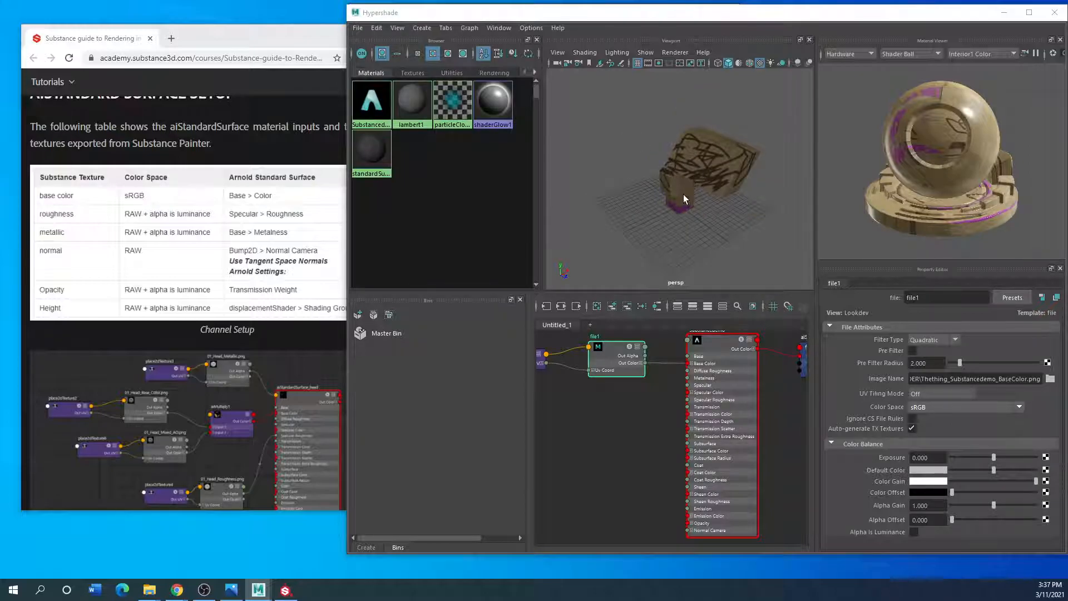
{"action": "key", "text": "5"}
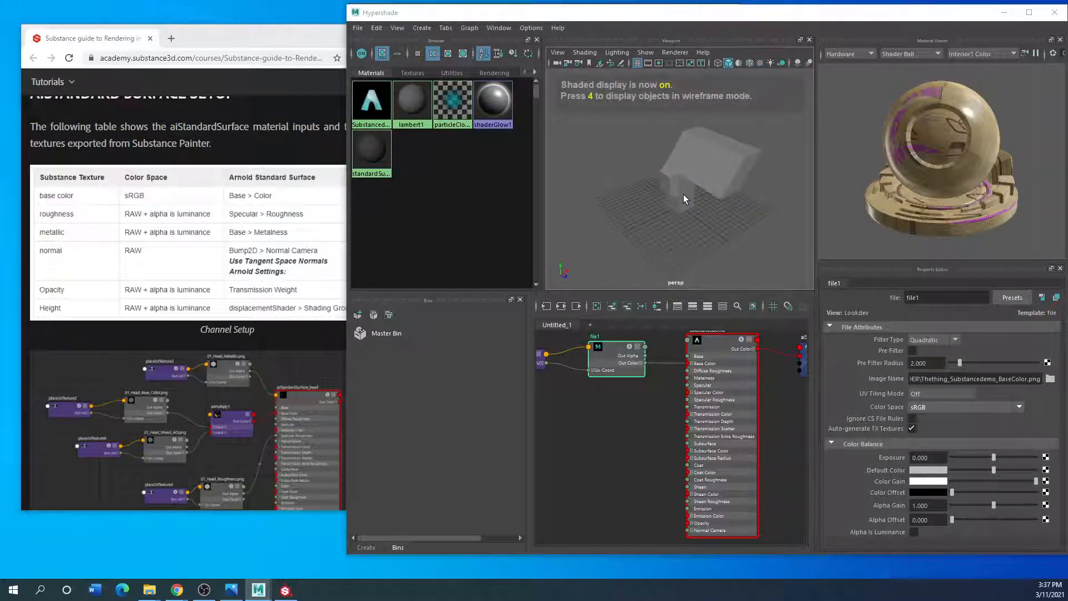
{"action": "key", "text": "6"}
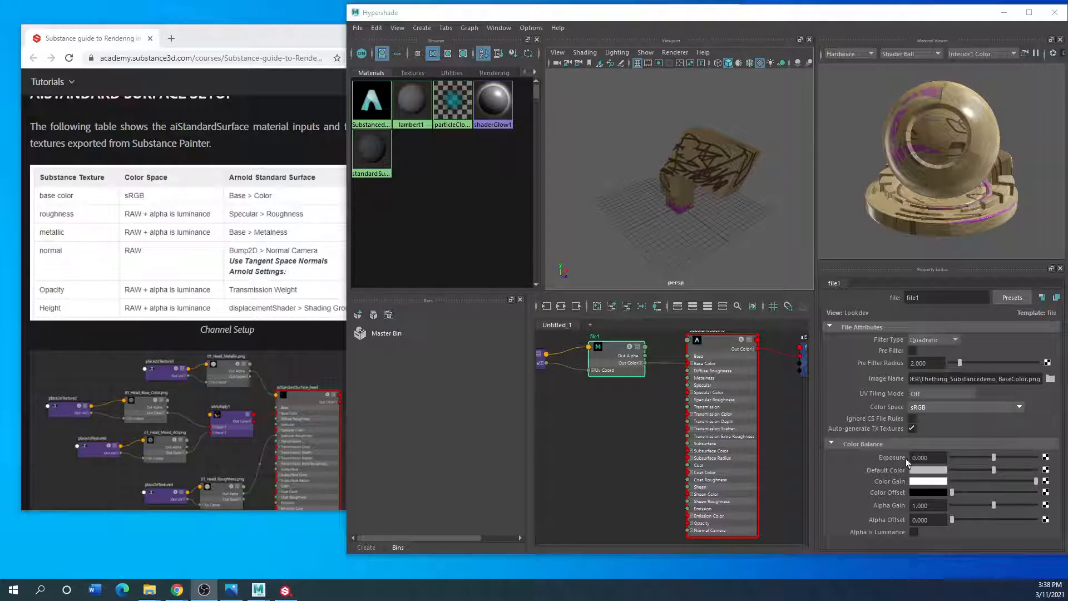
Connect a File texture to the Substancedemo material's specular Roughness and load Thething_Substancedemo_Roughness.png.
{"action": "left_click", "coordinate": [719, 342]}
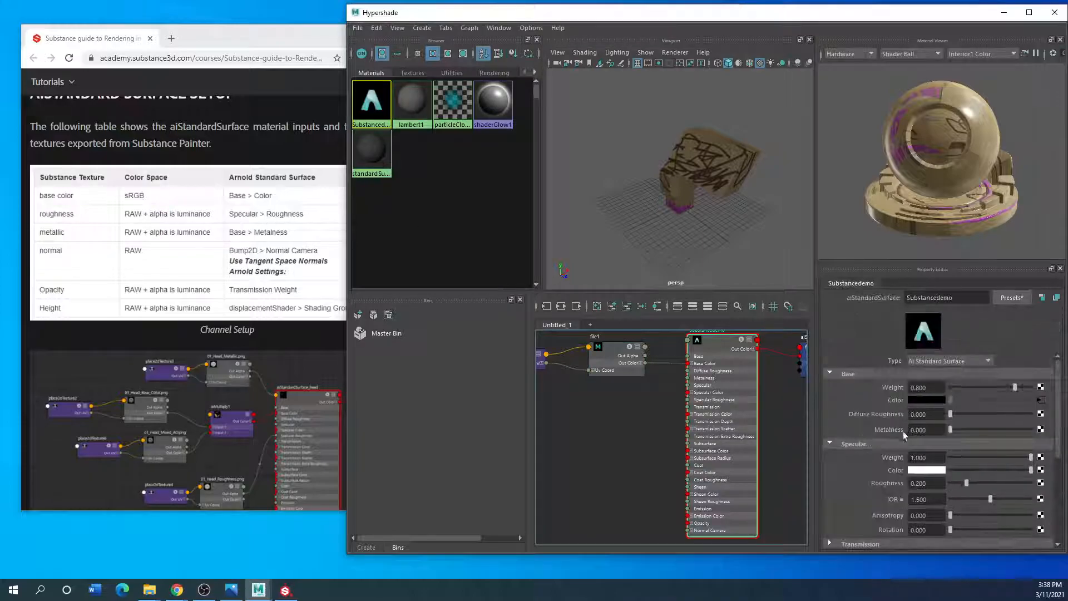
{"action": "scroll", "coordinate": [862, 482], "scroll_direction": "down", "scroll_amount": 2}
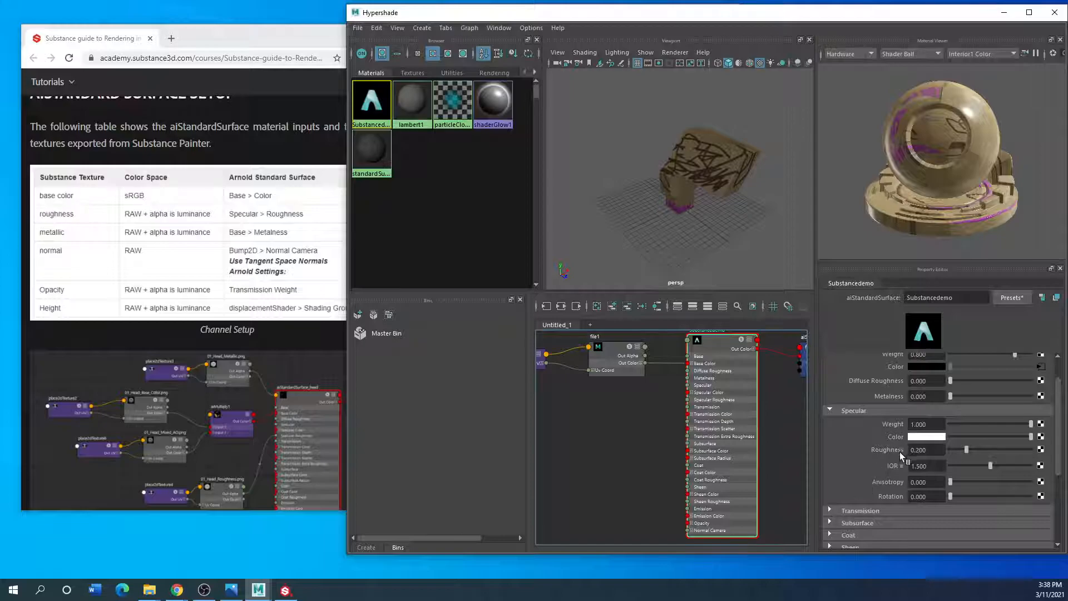
{"action": "left_click", "coordinate": [1041, 449]}
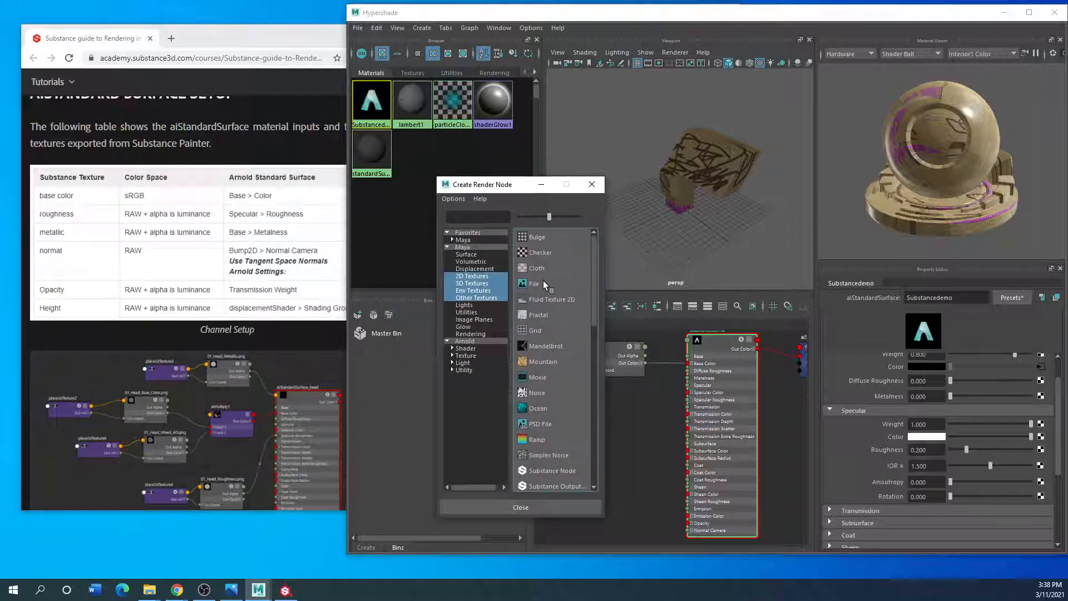
{"action": "left_click", "coordinate": [543, 282]}
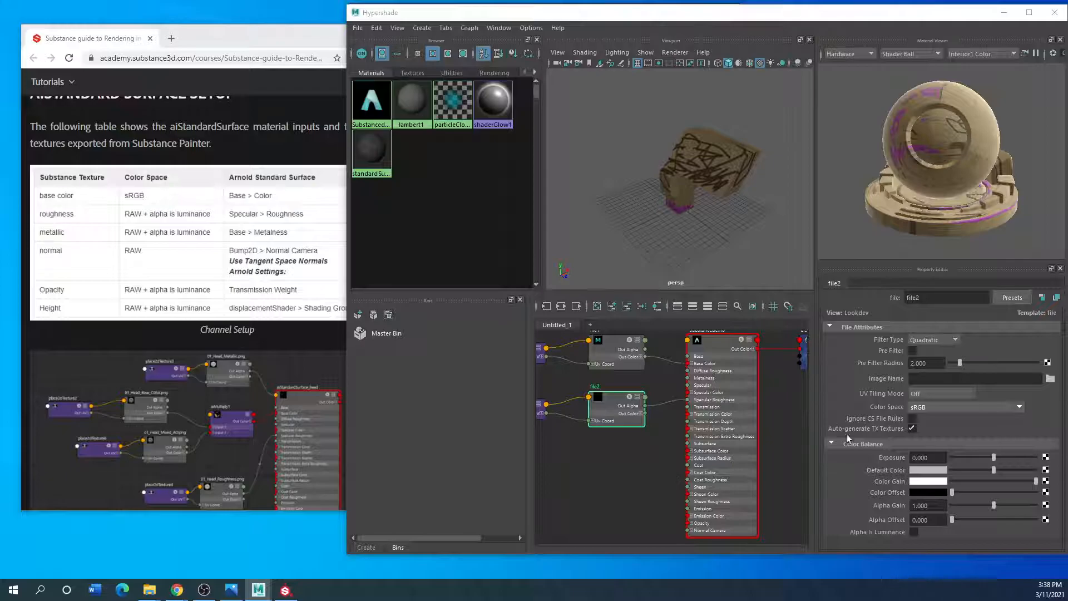
{"action": "left_click", "coordinate": [1051, 379]}
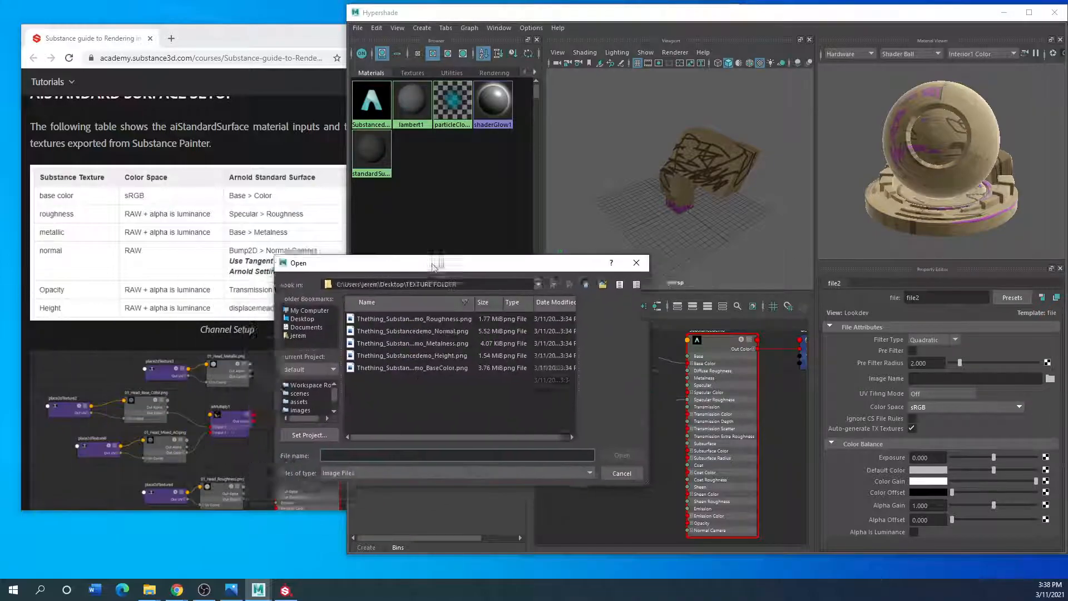
{"action": "left_click", "coordinate": [440, 309]}
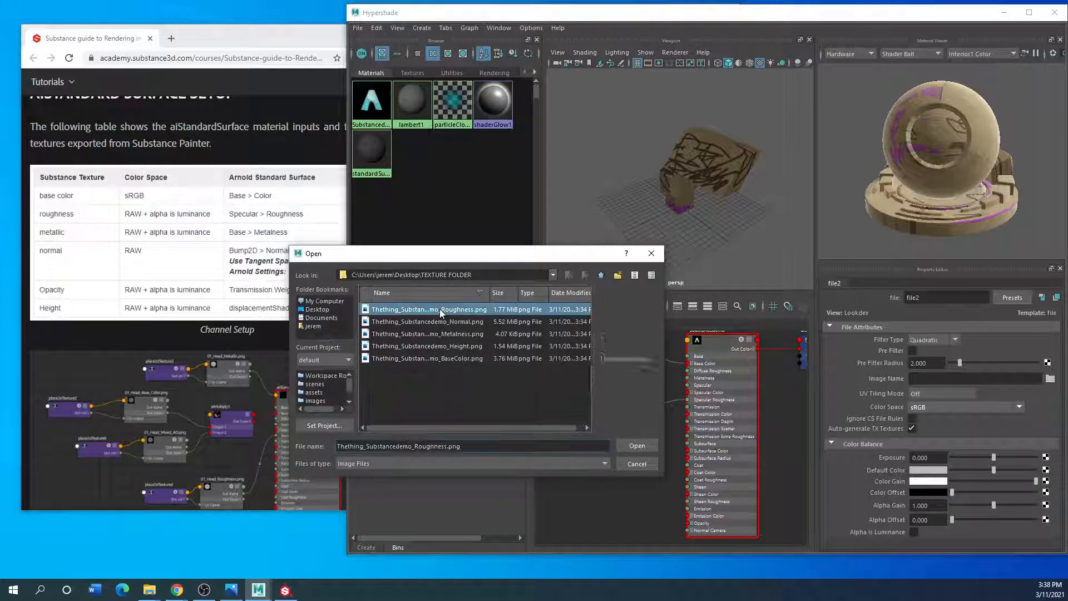
{"action": "left_click", "coordinate": [636, 448]}
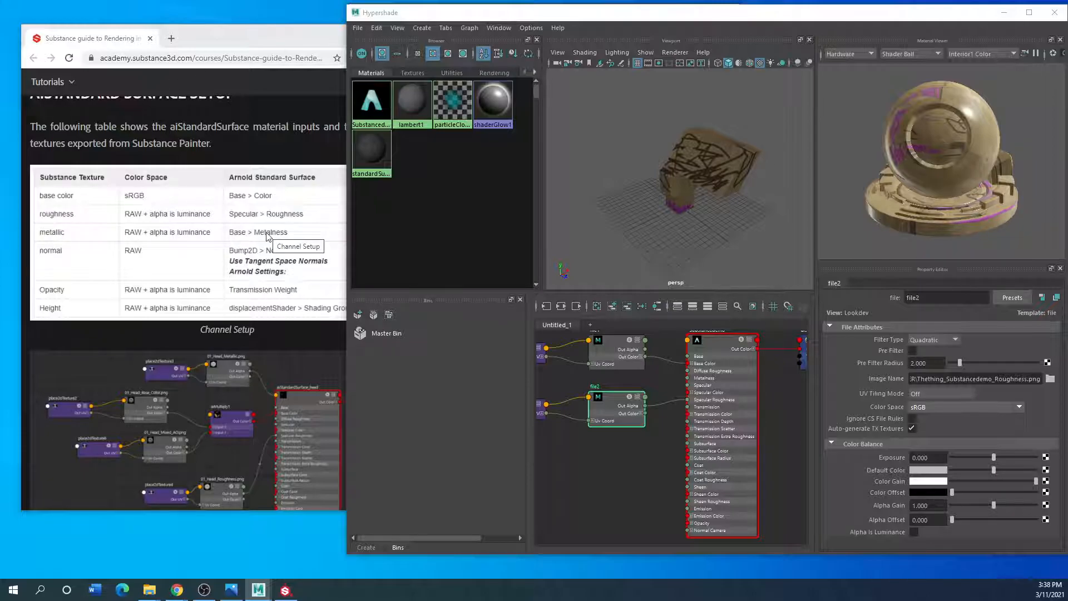
Connect a File texture to the Substancedemo material's base Metalness and load Thething_Substancedemo_Metalness.png.
{"action": "left_click", "coordinate": [716, 354]}
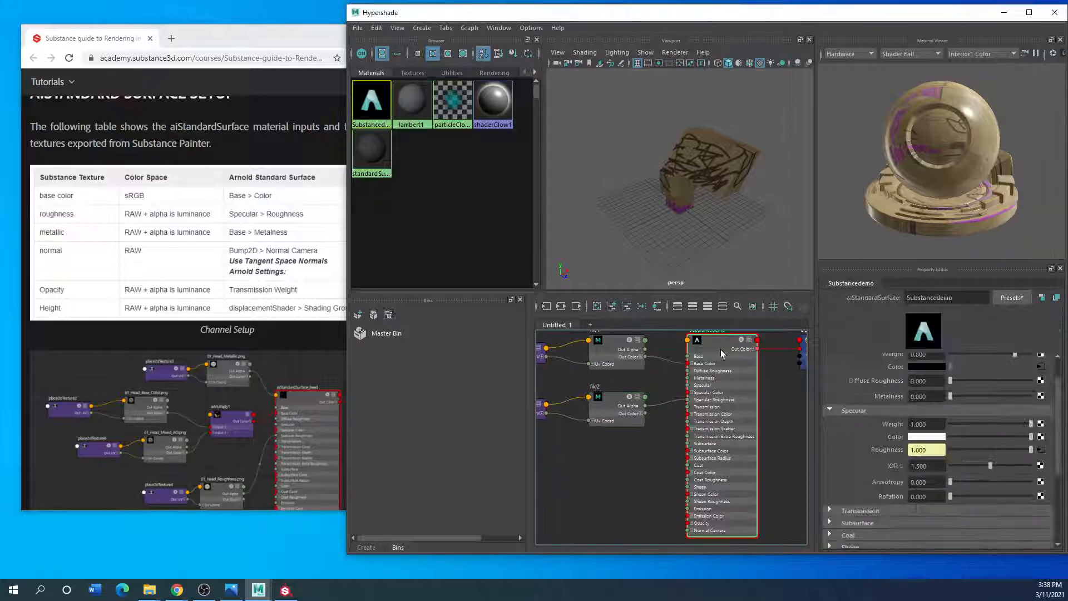
{"action": "scroll", "coordinate": [866, 449], "scroll_direction": "up", "scroll_amount": 2}
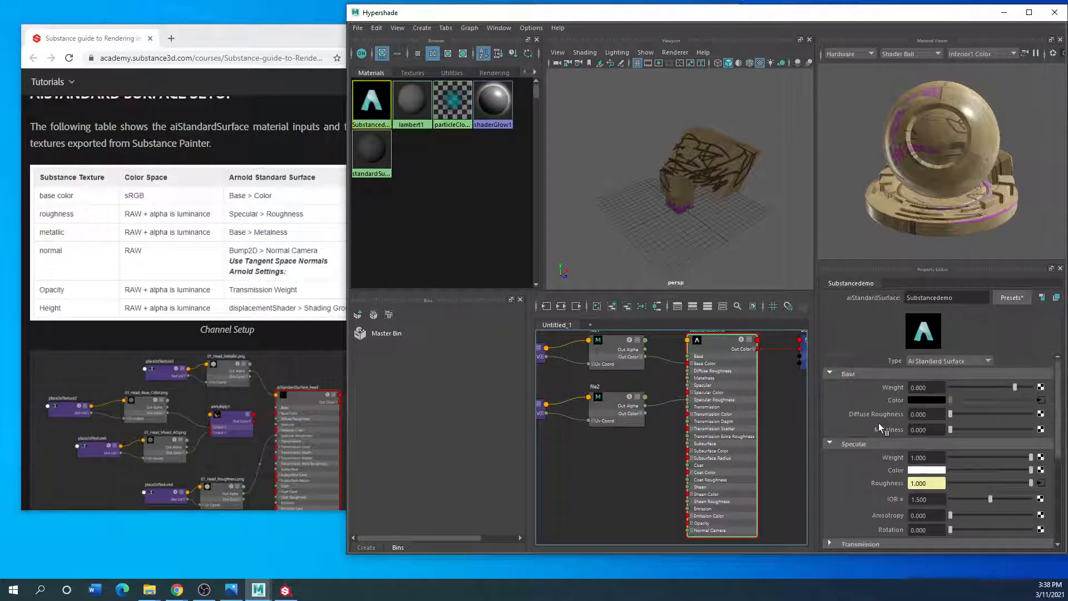
{"action": "left_click", "coordinate": [1041, 430]}
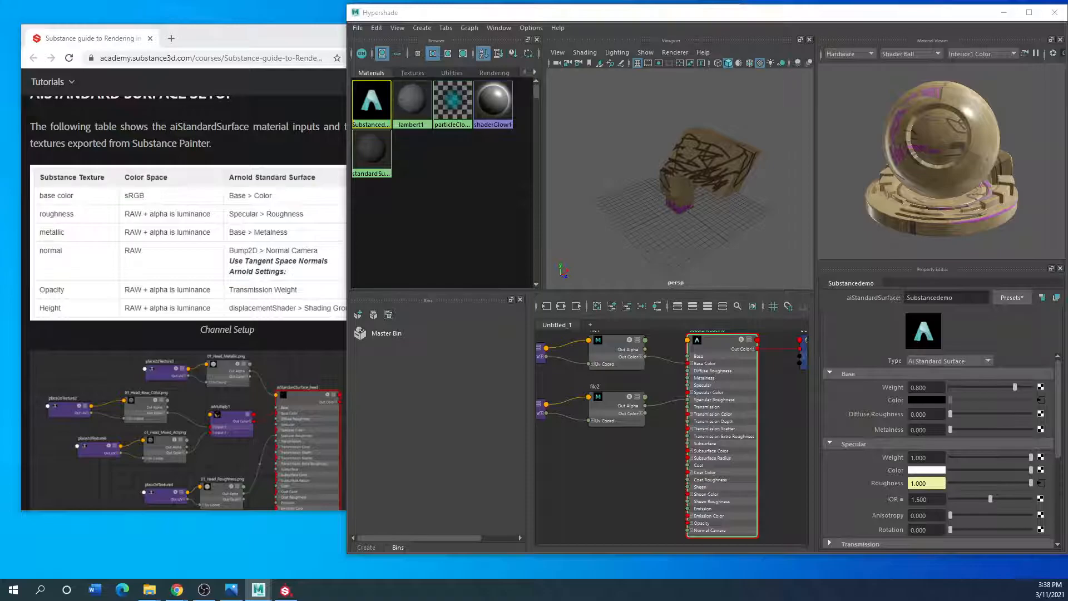
{"action": "left_click", "coordinate": [523, 255]}
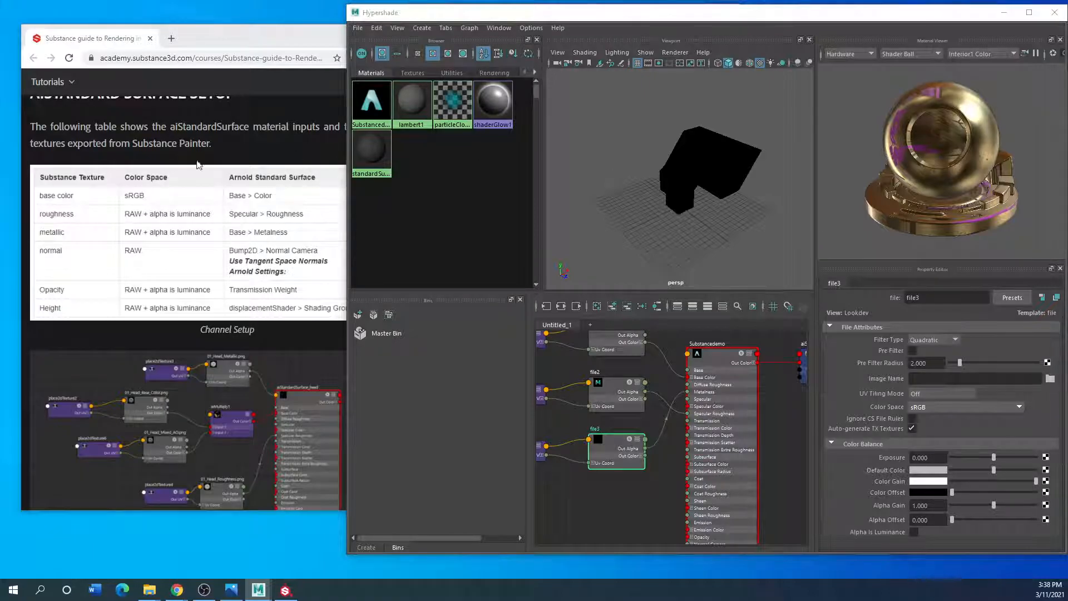
{"action": "left_click_drag", "start_coordinate": [0, 292], "coordinate": [554, 233]}
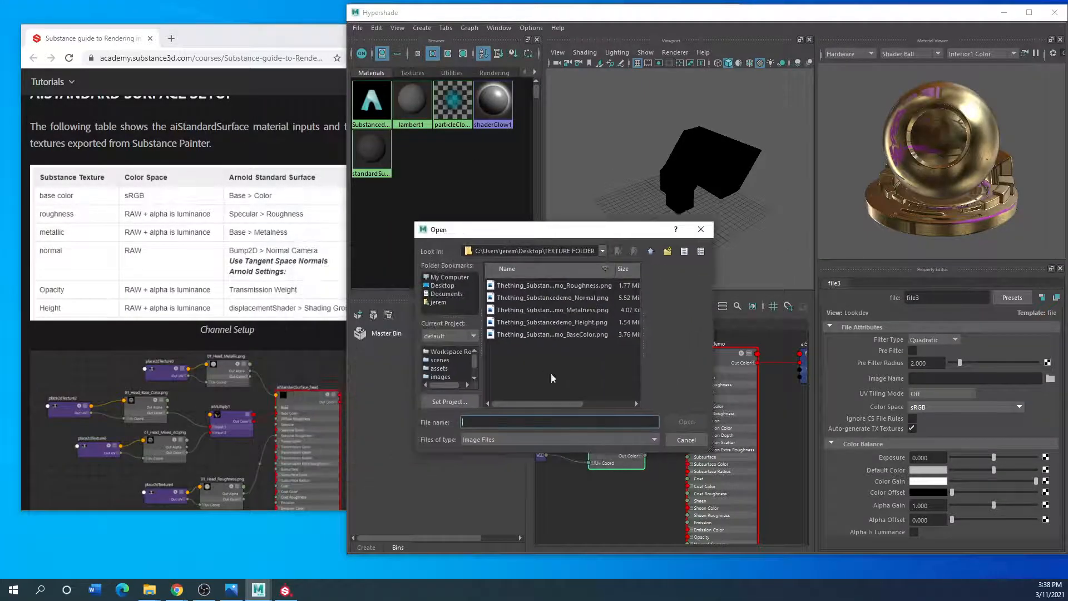
{"action": "left_click", "coordinate": [580, 310]}
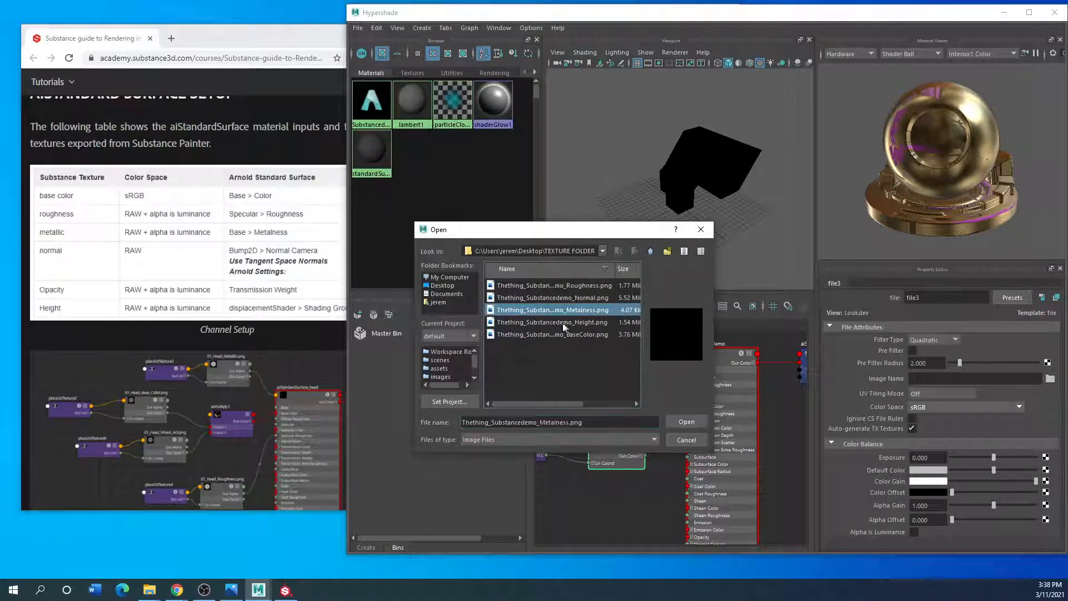
{"action": "left_click", "coordinate": [685, 421]}
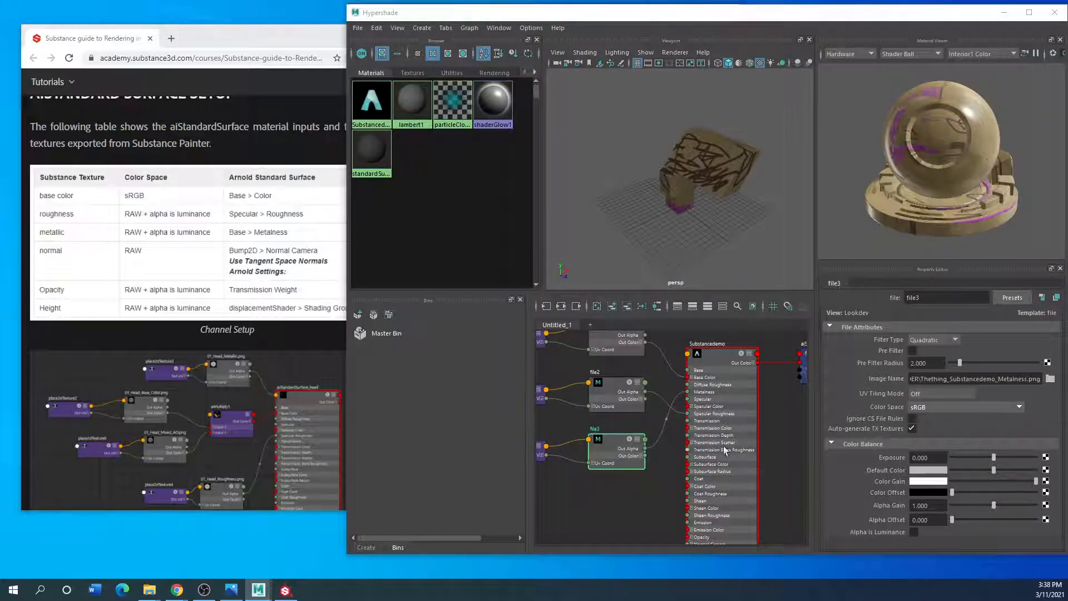
Try the Raw color space on the metalness file texture, and switch it back to sRGB.
{"action": "left_click", "coordinate": [1020, 407]}
{"action": "left_click", "coordinate": [926, 422]}
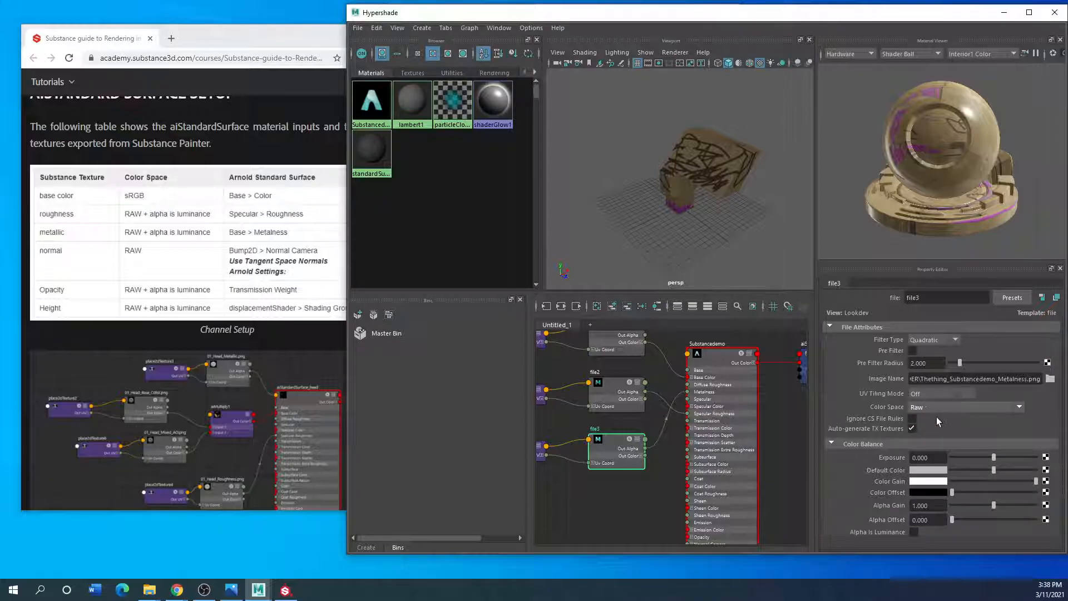
{"action": "left_click", "coordinate": [1021, 408]}
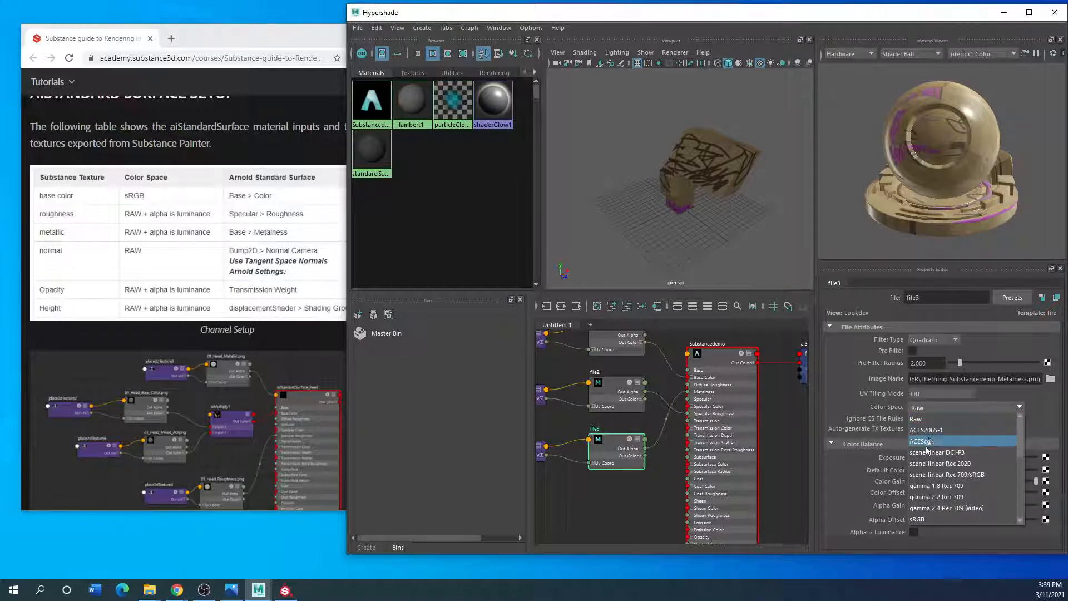
{"action": "left_click", "coordinate": [928, 520]}
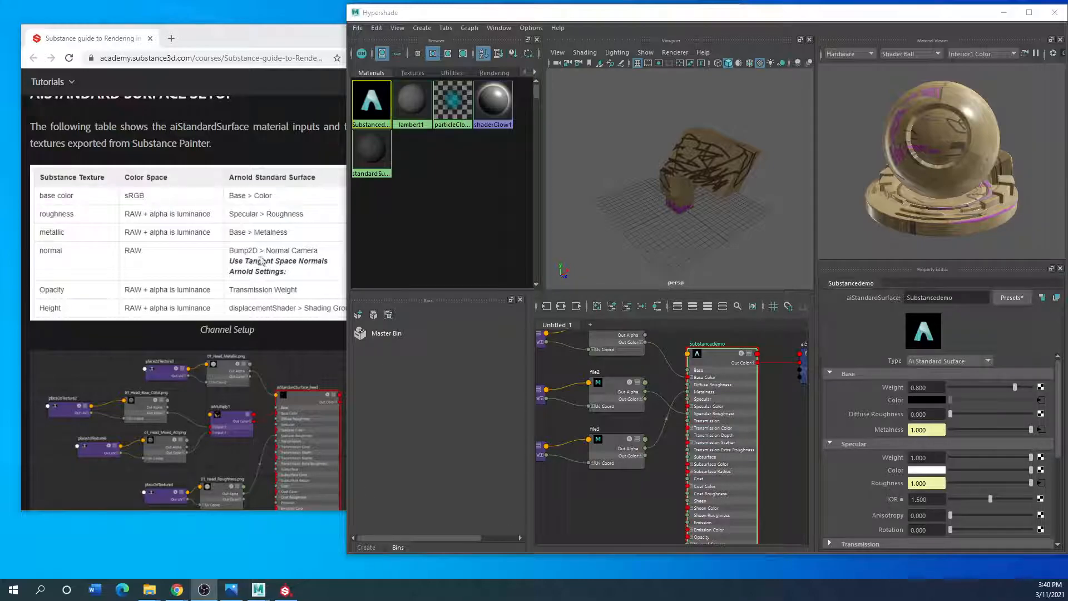
Collapse the Base and Specular attributes of the Substancedemo material and expand its Geometry attributes.
{"action": "left_click", "coordinate": [726, 361]}
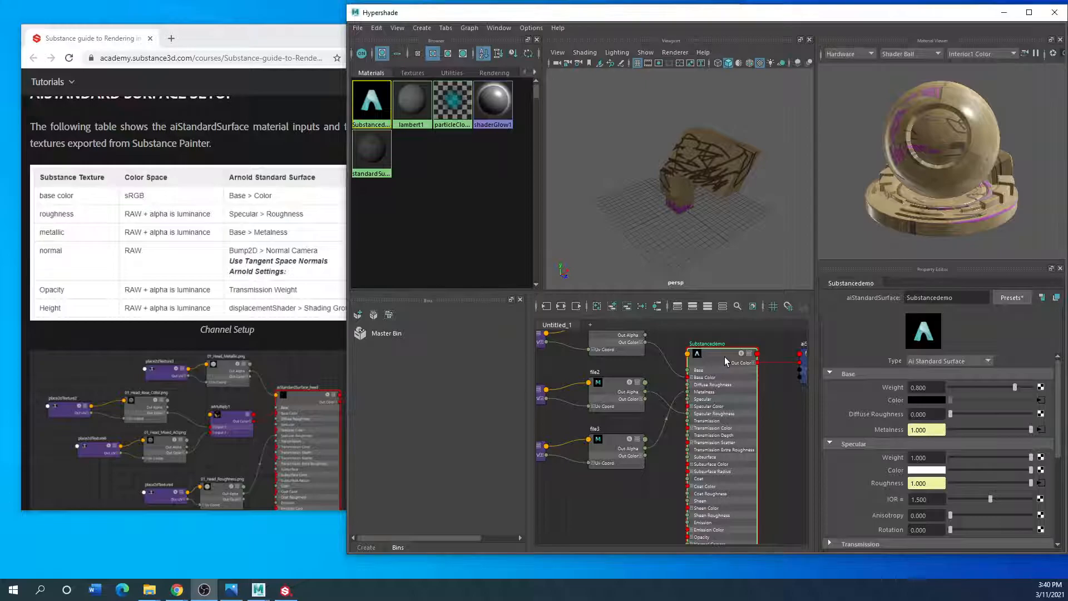
{"action": "left_click", "coordinate": [831, 443]}
{"action": "left_click", "coordinate": [830, 372]}
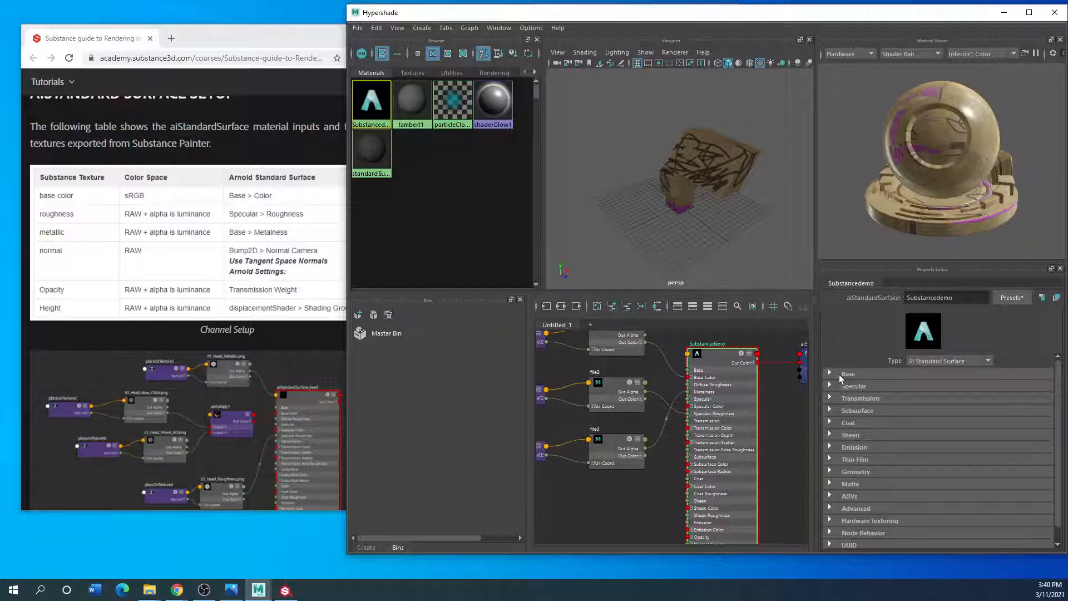
{"action": "left_click", "coordinate": [834, 377]}
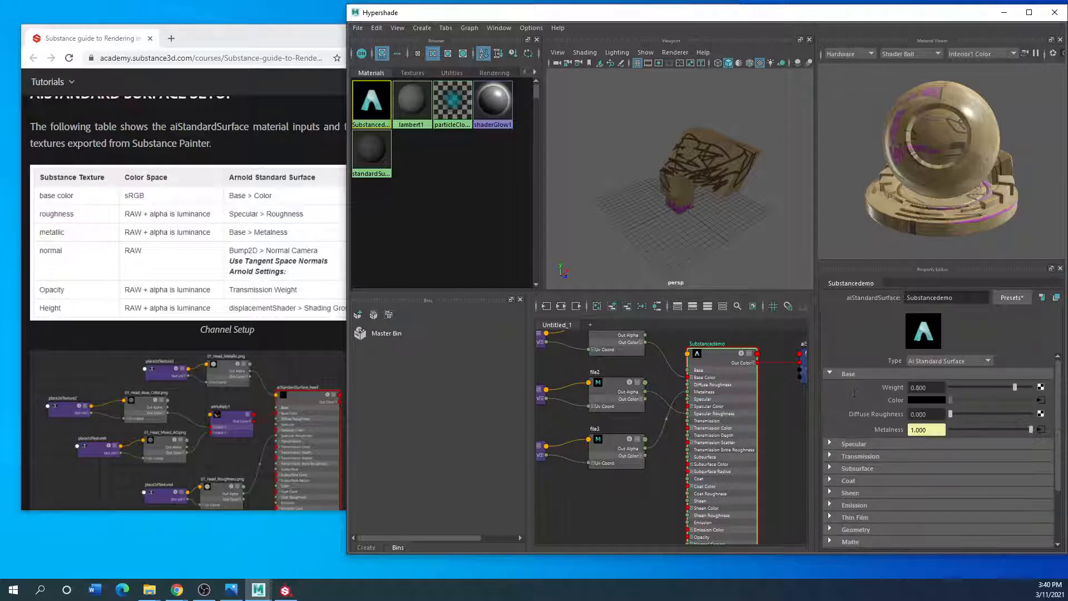
{"action": "left_click", "coordinate": [833, 376]}
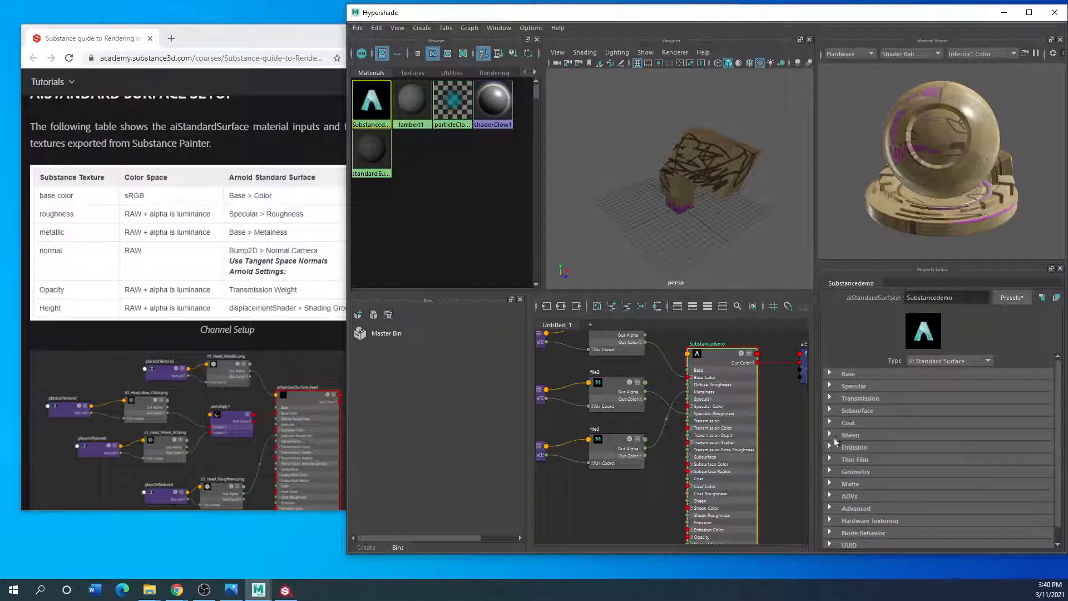
{"action": "left_click", "coordinate": [833, 471]}
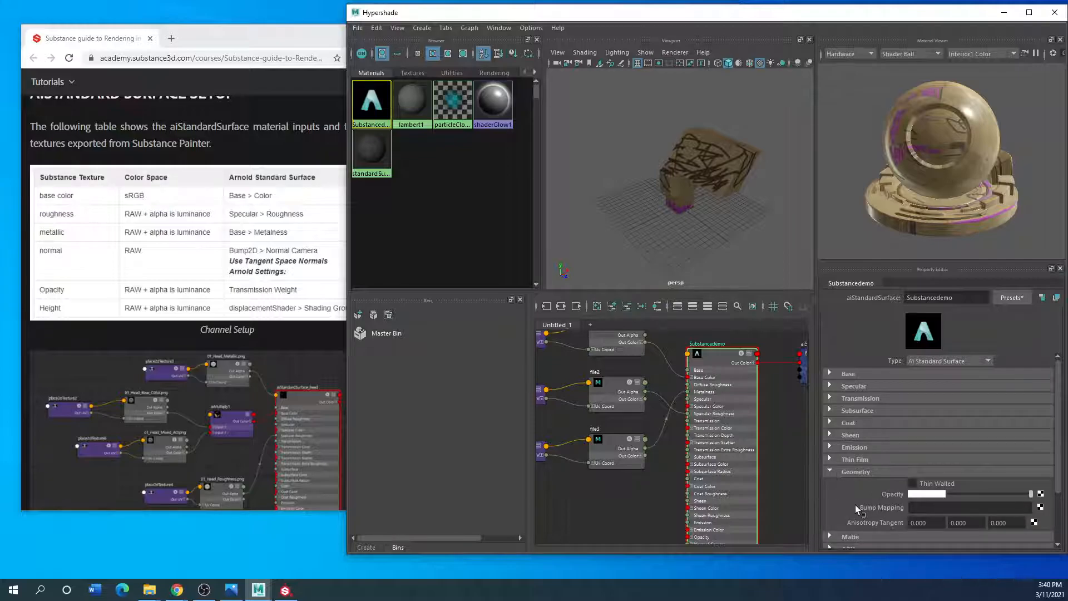
{"action": "scroll", "coordinate": [856, 505], "scroll_direction": "down", "scroll_amount": 2}
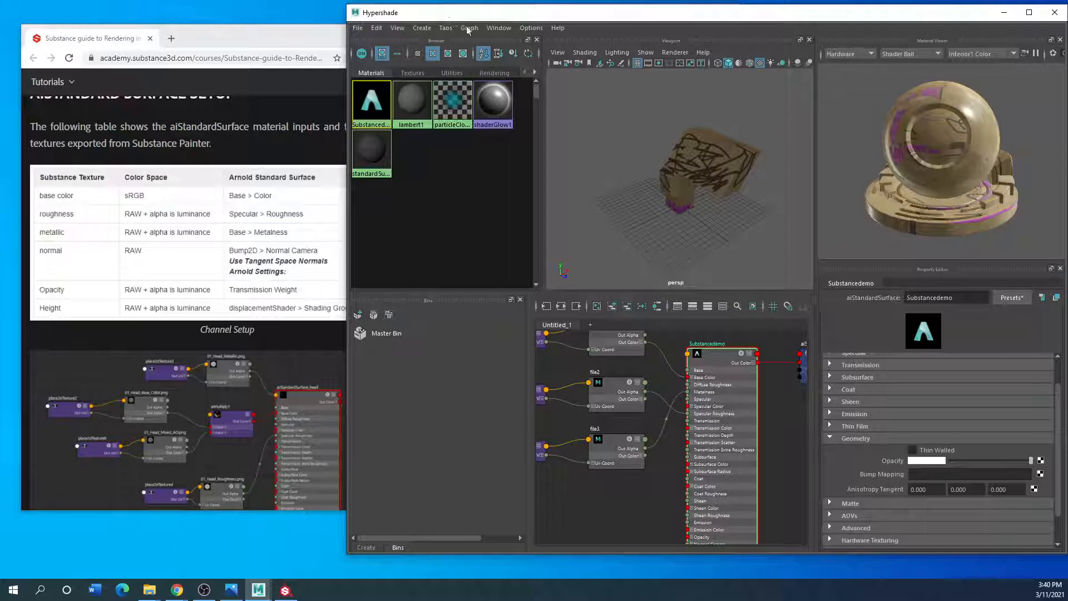
Minimize the Hypershade and enlarge the main Maya window, leaving the browser guide's texture table readable beside it.
{"action": "left_click_drag", "start_coordinate": [454, 22], "coordinate": [493, 68]}
{"action": "mouse_move", "coordinate": [264, 595]}
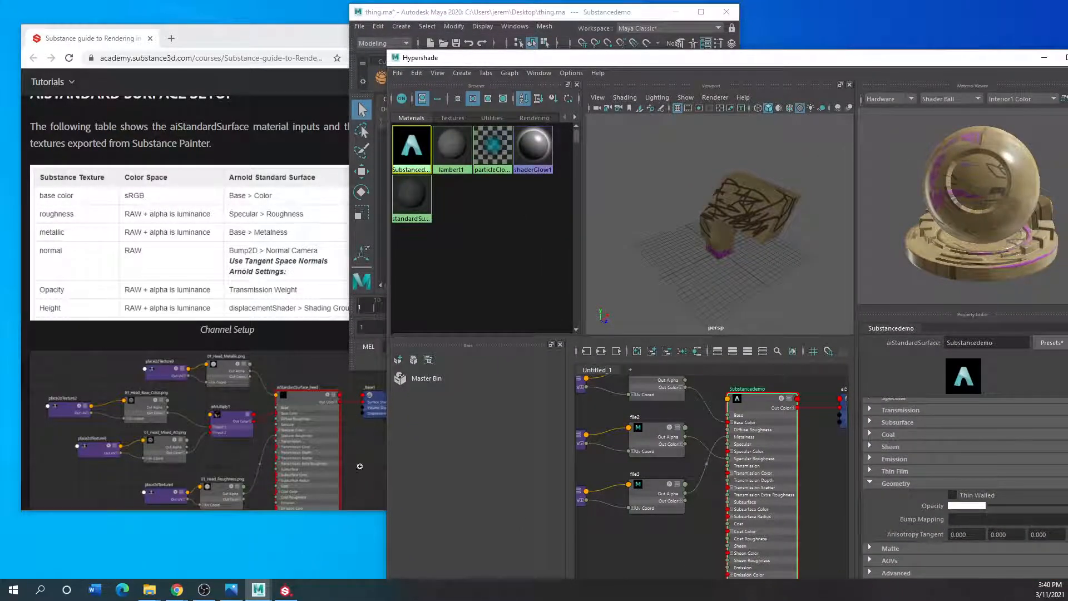
{"action": "left_click_drag", "start_coordinate": [576, 12], "coordinate": [549, 30]}
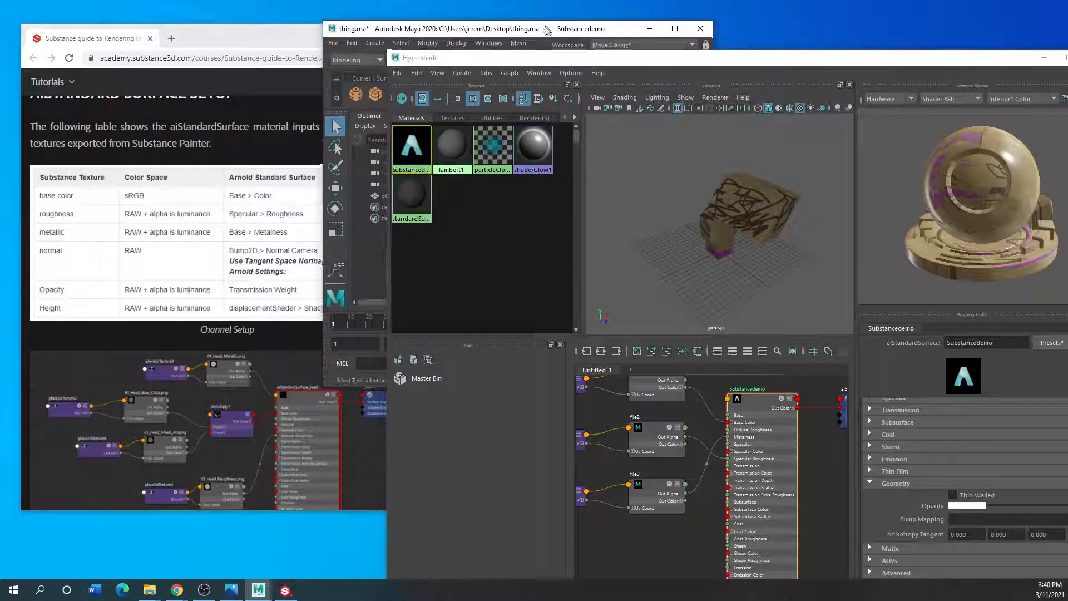
{"action": "left_click", "coordinate": [674, 28]}
{"action": "left_click_drag", "start_coordinate": [1016, 63], "coordinate": [782, 123]}
{"action": "left_click", "coordinate": [807, 112]}
{"action": "left_click_drag", "start_coordinate": [398, 6], "coordinate": [495, 26]}
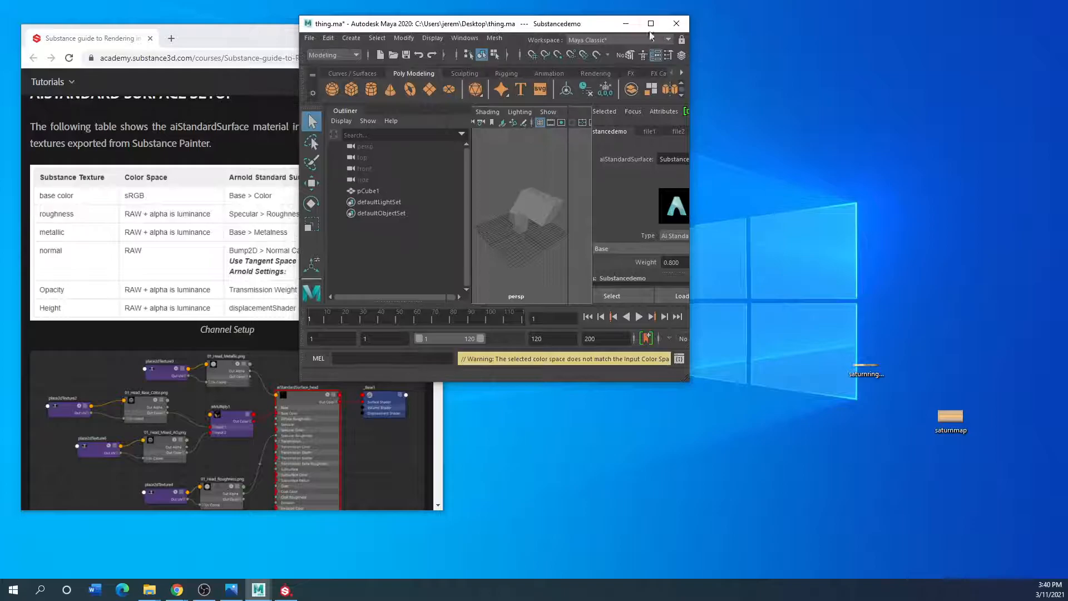
{"action": "left_click_drag", "start_coordinate": [692, 123], "coordinate": [993, 119]}
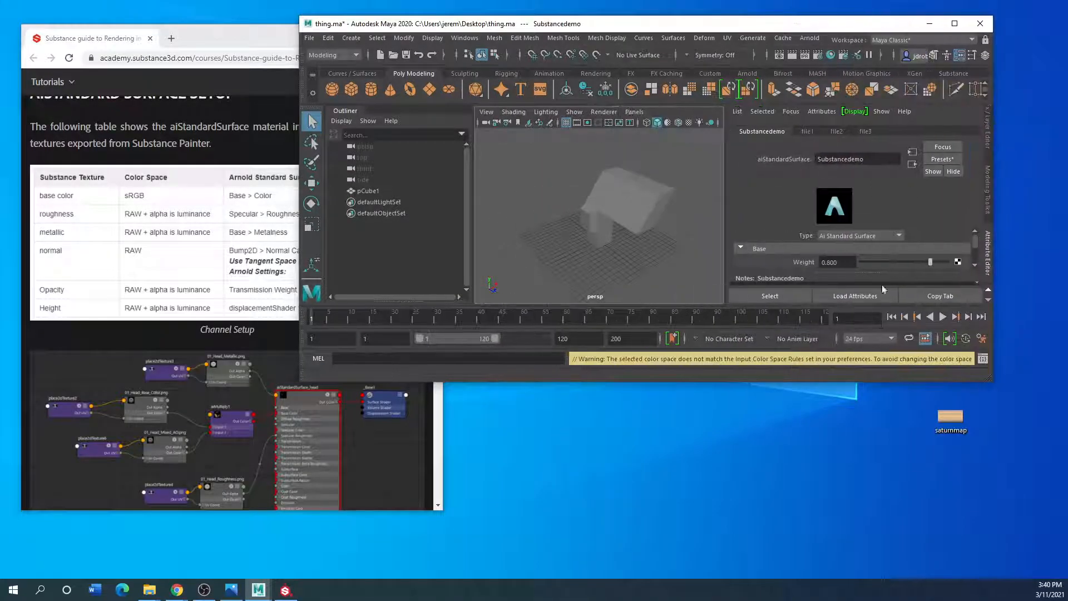
{"action": "left_click_drag", "start_coordinate": [861, 382], "coordinate": [863, 543]}
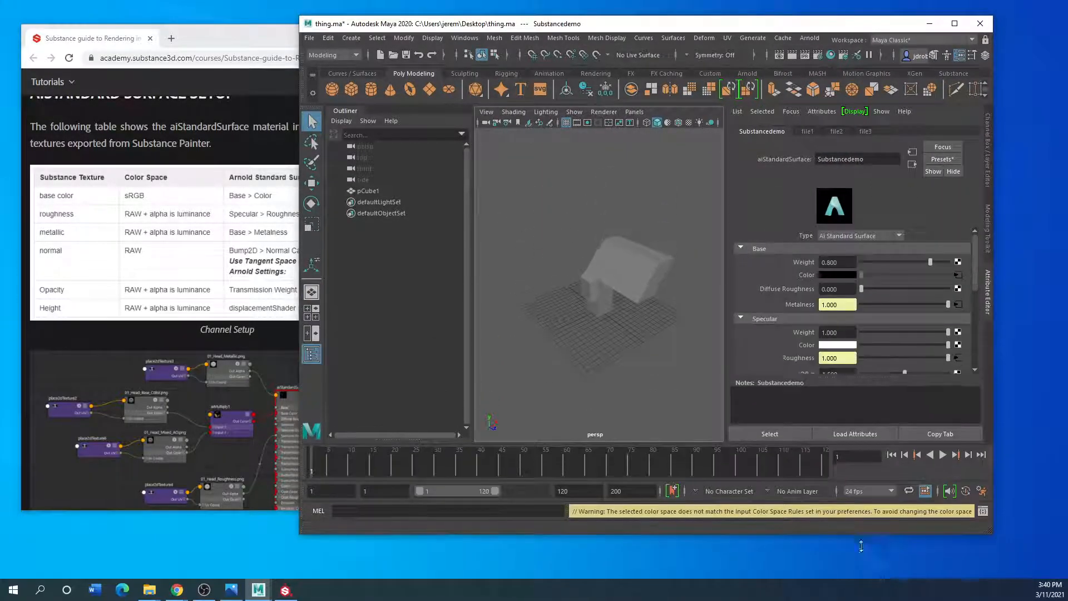
Turn on textured display in the viewport, select the block model and show its Substancedemo material attributes.
{"action": "left_click", "coordinate": [657, 341]}
{"action": "key", "text": "6"}
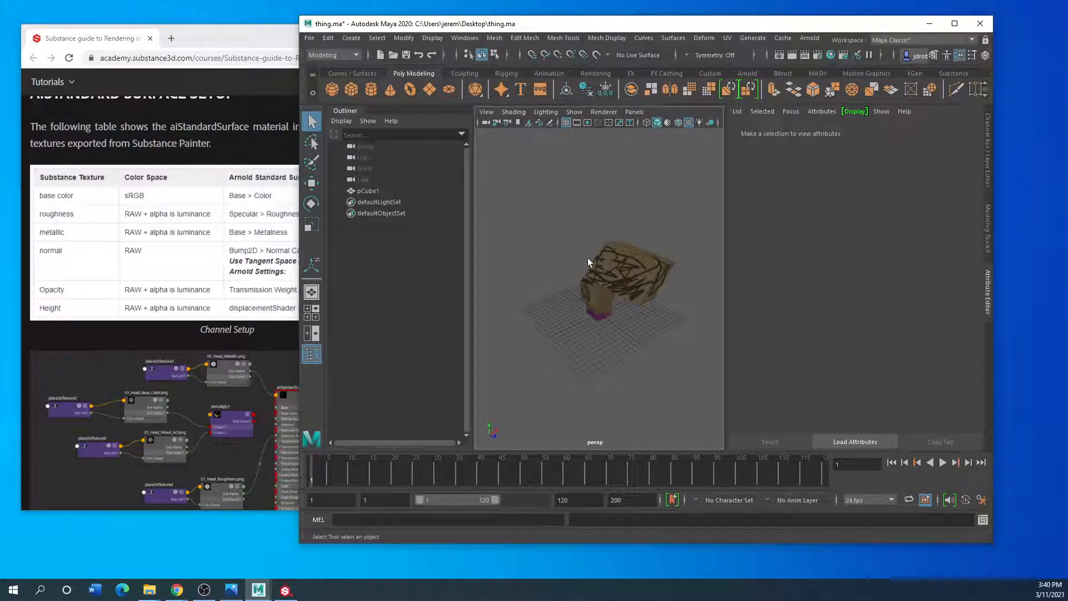
{"action": "left_click", "coordinate": [612, 260]}
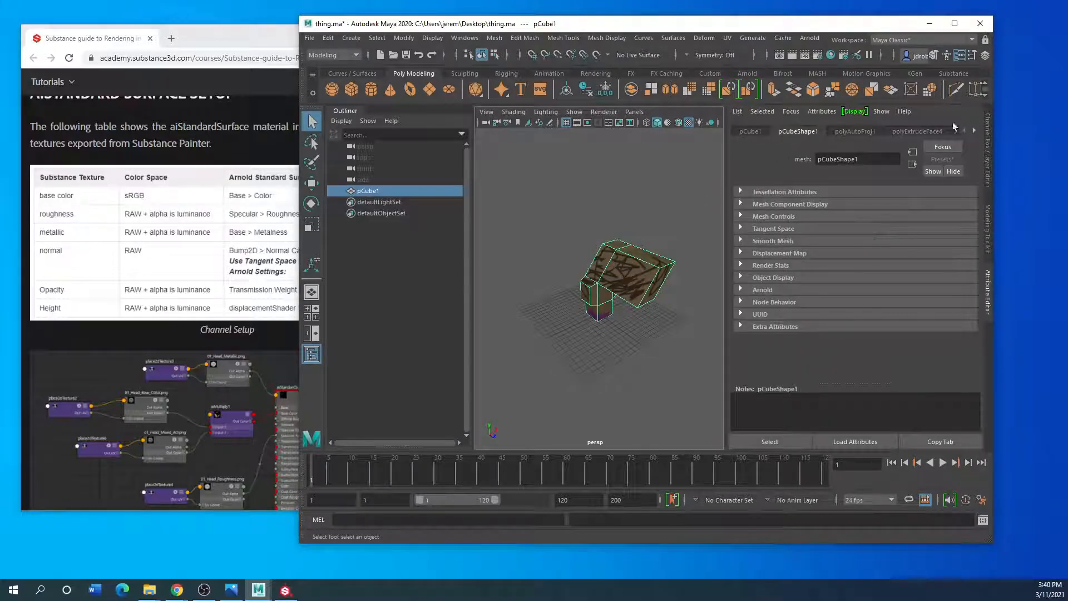
{"action": "left_click", "coordinate": [974, 130]}
{"action": "left_click", "coordinate": [974, 130]}
{"action": "left_click", "coordinate": [974, 130]}
{"action": "left_click", "coordinate": [975, 130]}
{"action": "left_click", "coordinate": [939, 131]}
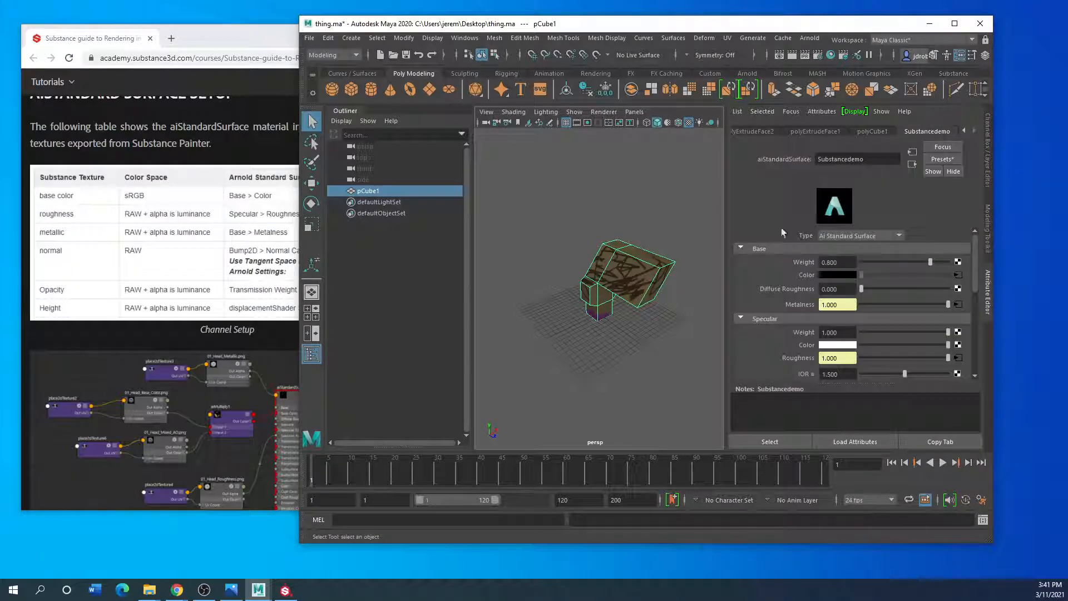
Connect a File texture to the Bump Mapping attribute in the Substancedemo material's Geometry section.
{"action": "scroll", "coordinate": [780, 334], "scroll_direction": "down", "scroll_amount": 5}
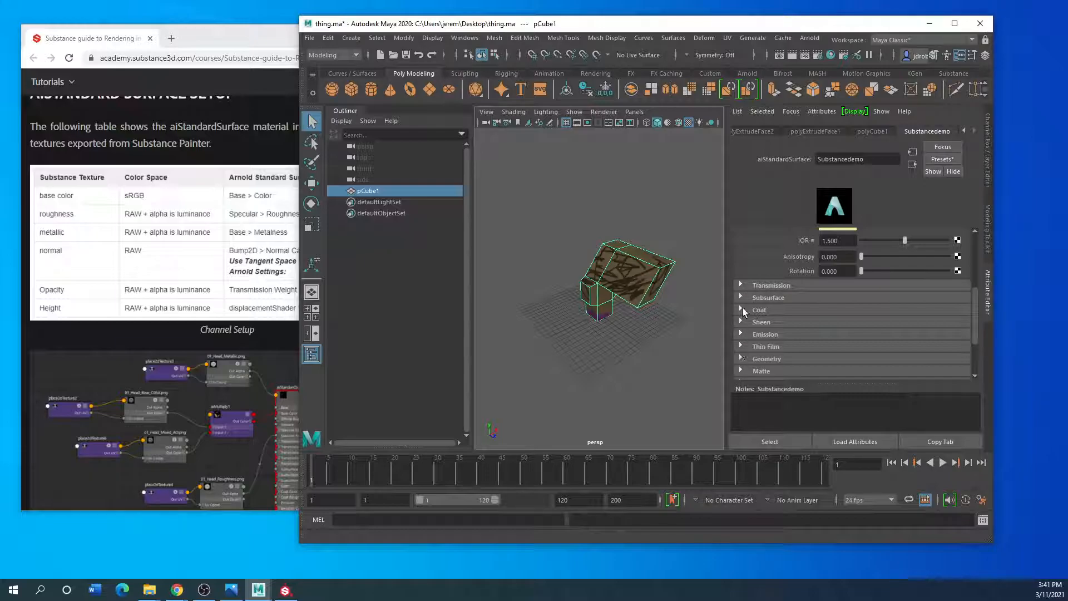
{"action": "scroll", "coordinate": [742, 308], "scroll_direction": "up", "scroll_amount": 4}
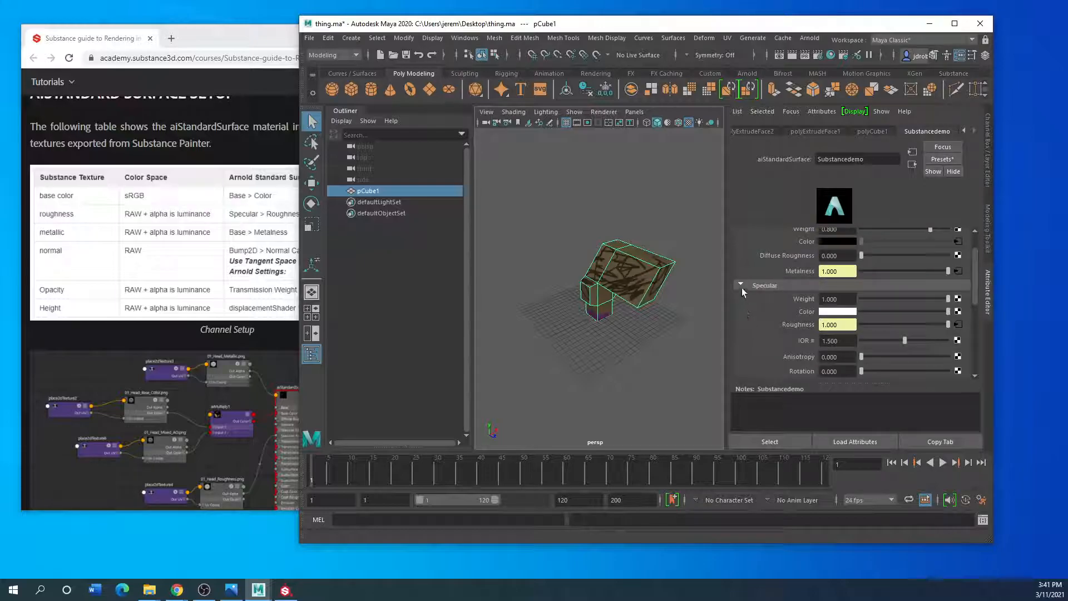
{"action": "left_click", "coordinate": [740, 284]}
{"action": "scroll", "coordinate": [744, 342], "scroll_direction": "down", "scroll_amount": 2}
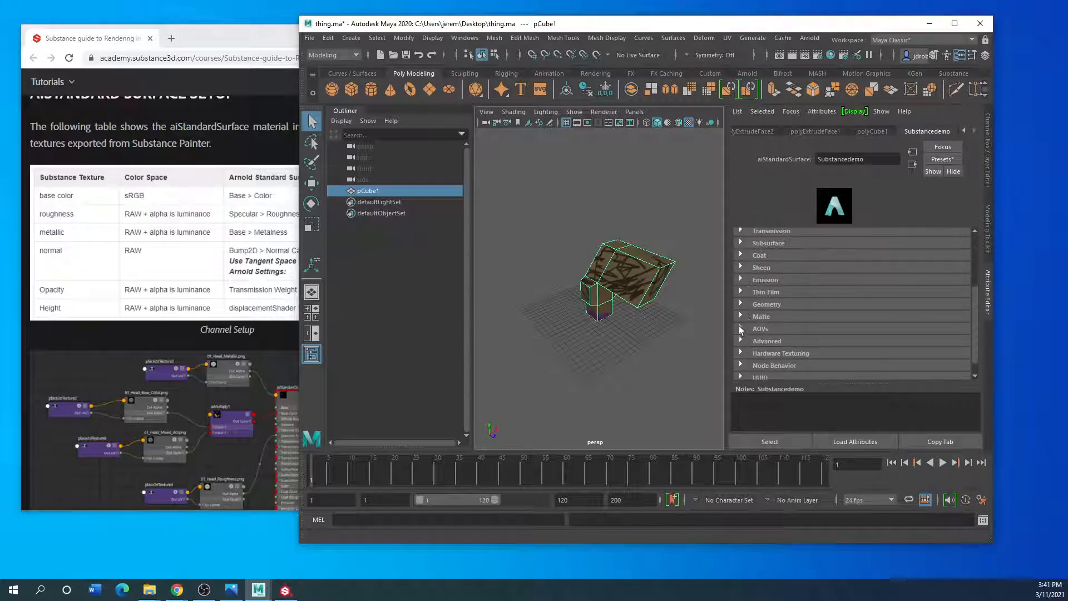
{"action": "left_click", "coordinate": [743, 303]}
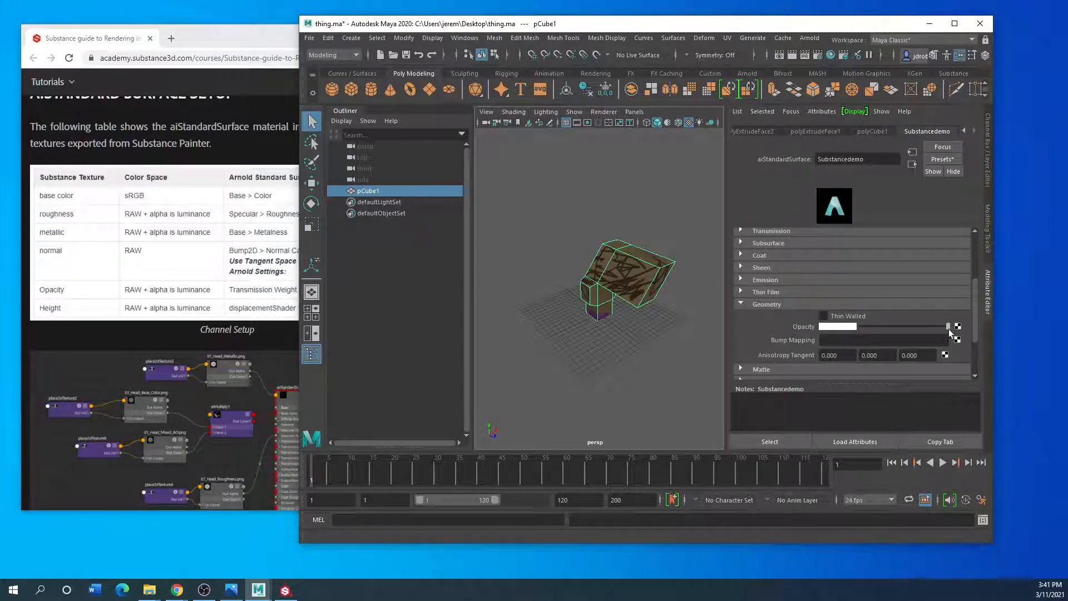
{"action": "left_click", "coordinate": [958, 341]}
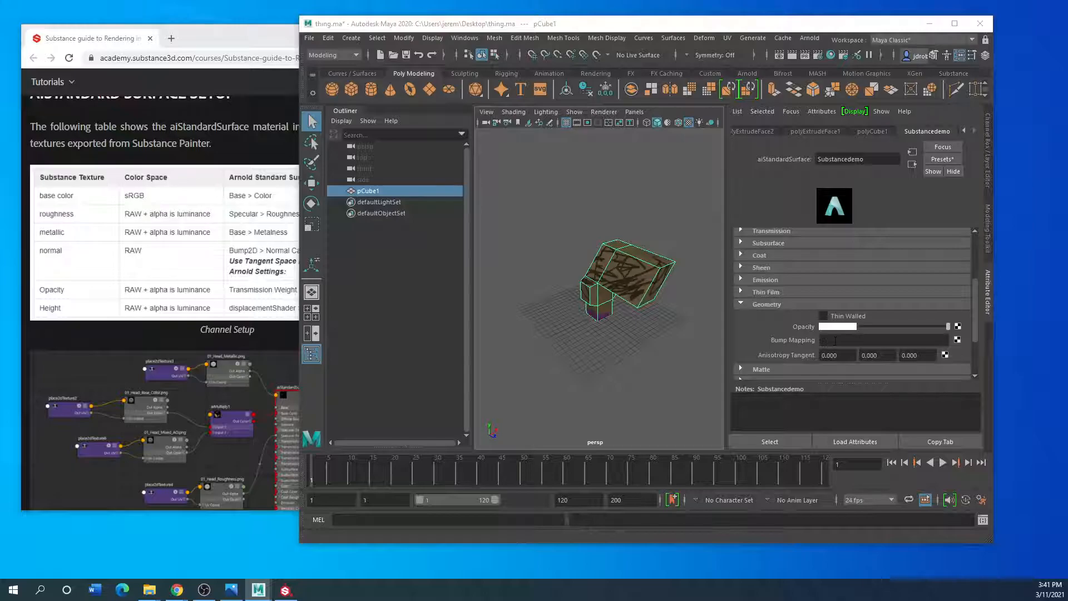
{"action": "left_click", "coordinate": [836, 340]}
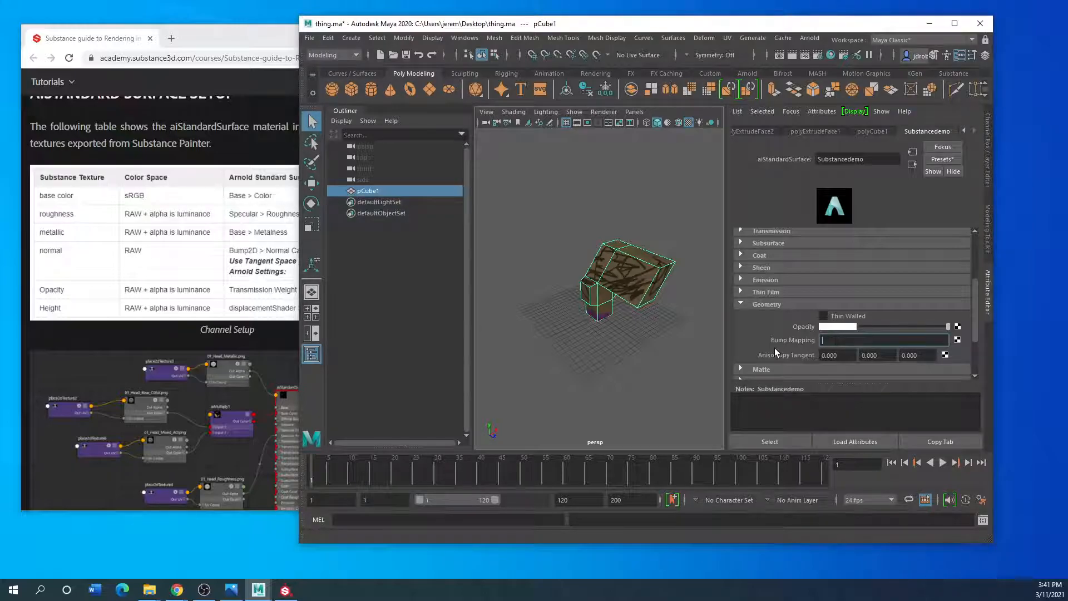
{"action": "scroll", "coordinate": [775, 351], "scroll_direction": "down", "scroll_amount": 2}
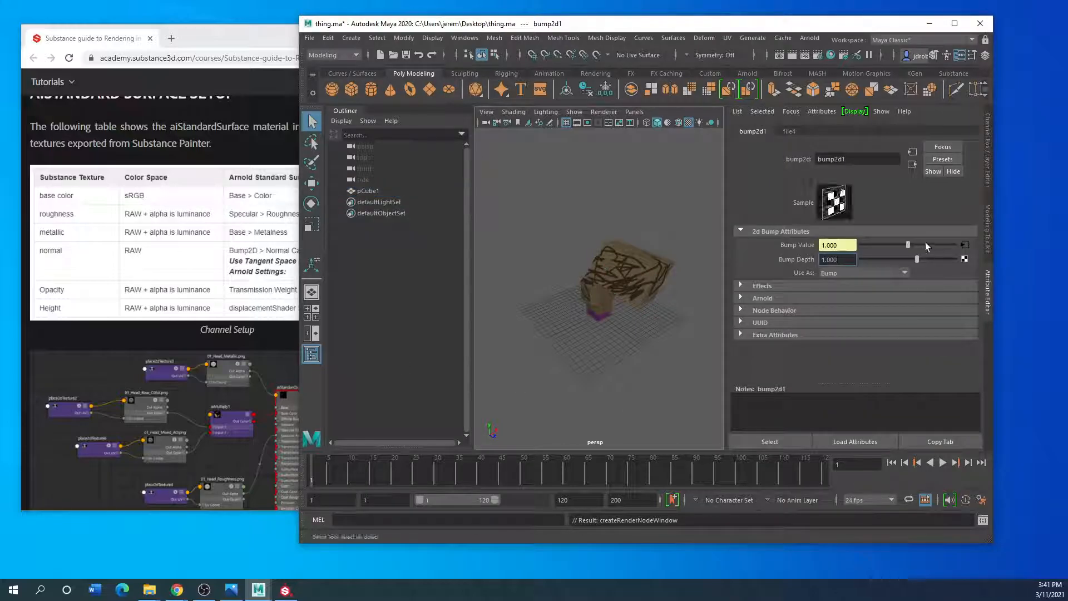
Set the bump2d node to be used as Tangent Space Normals, following the browser guide's table.
{"action": "left_click", "coordinate": [905, 274]}
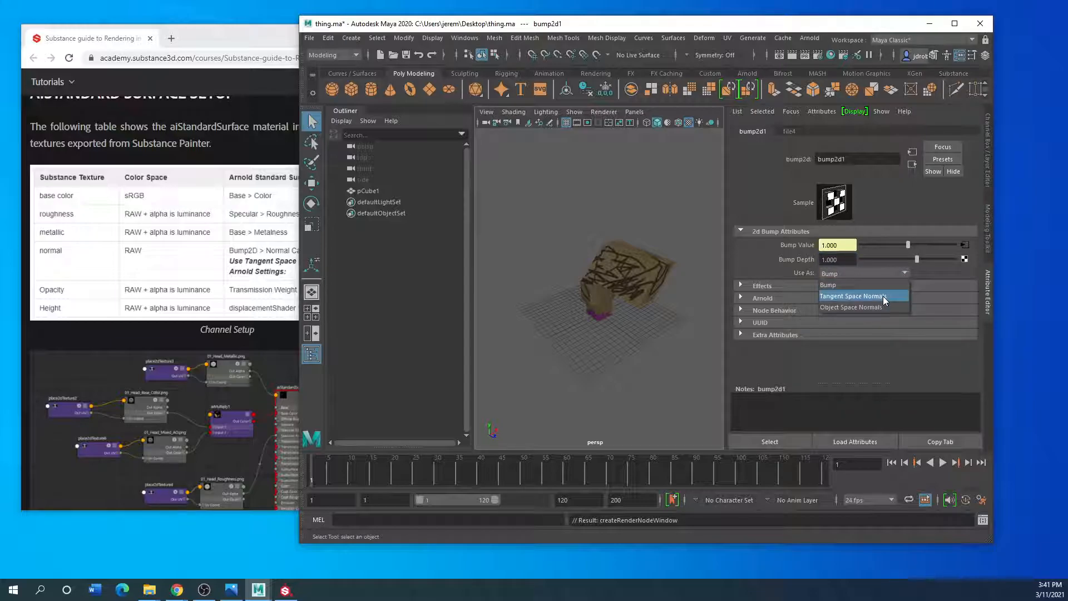
{"action": "left_click_drag", "start_coordinate": [264, 48], "coordinate": [243, 49]}
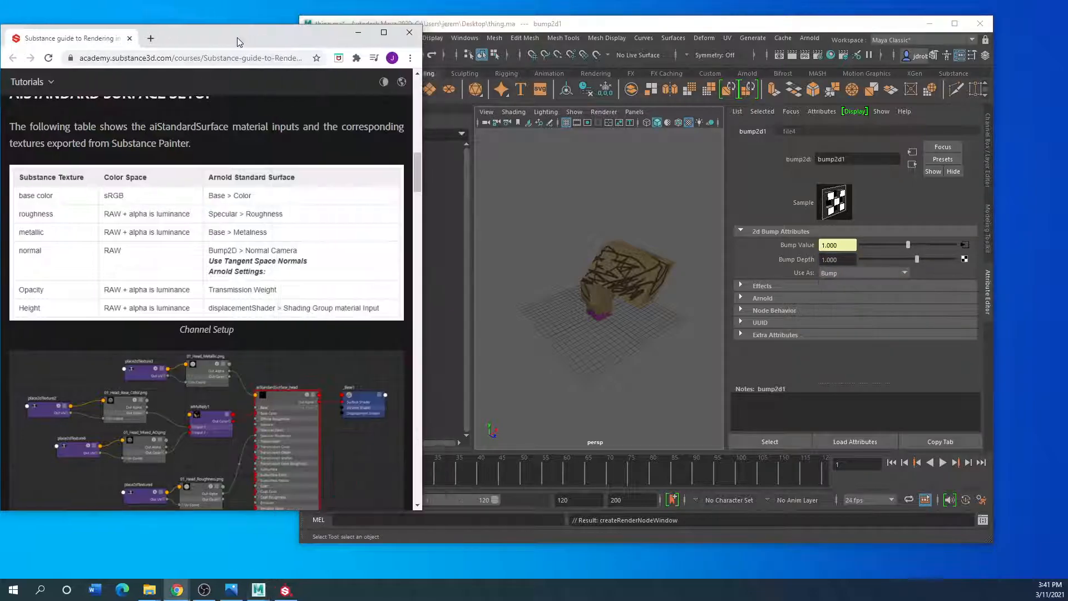
{"action": "left_click", "coordinate": [897, 273]}
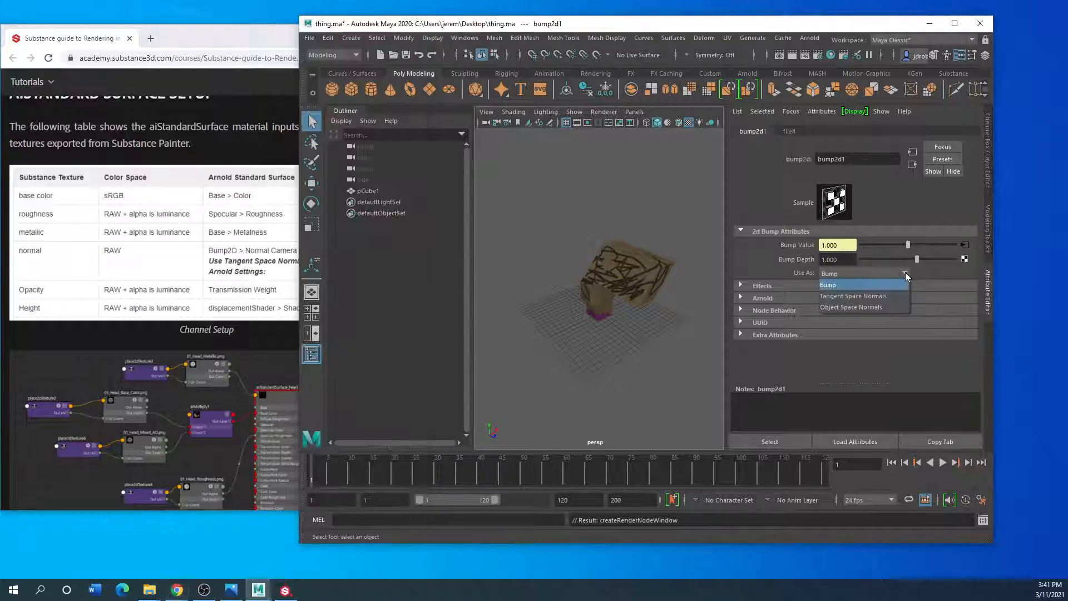
{"action": "left_click", "coordinate": [874, 293]}
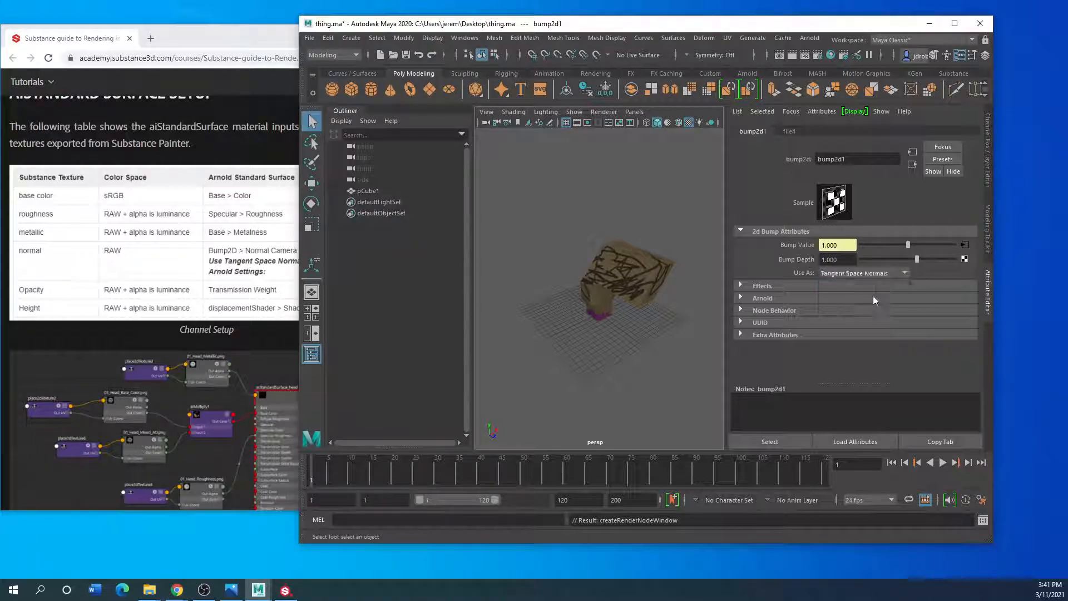
Load Thething_Substancedemo_Normal.png from TEXTURE FOLDER into the bump node's File texture and check the model in the viewport.
{"action": "left_click", "coordinate": [965, 246]}
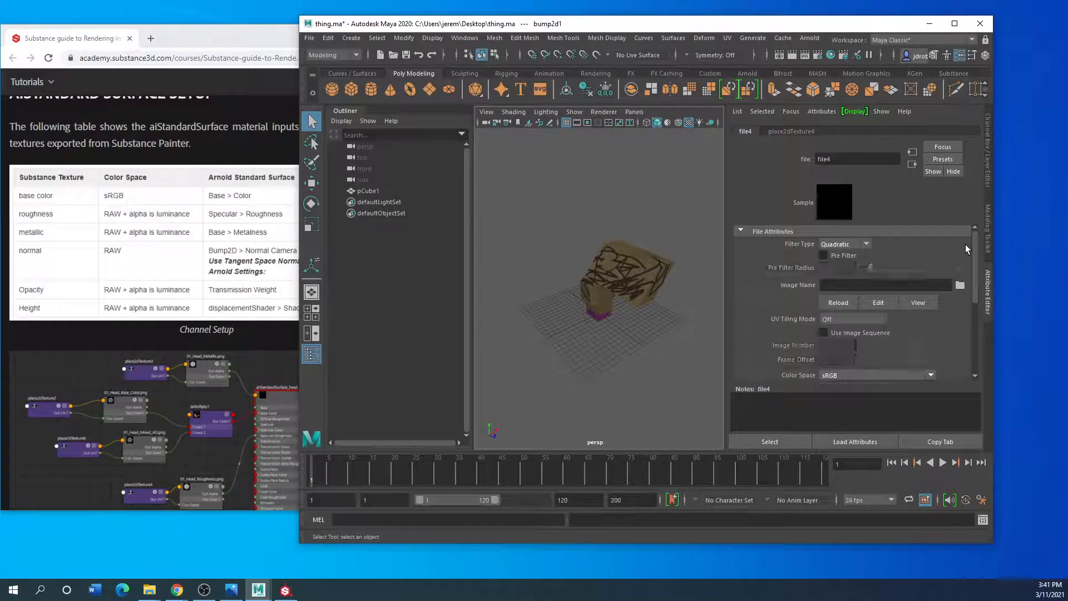
{"action": "left_click", "coordinate": [959, 286]}
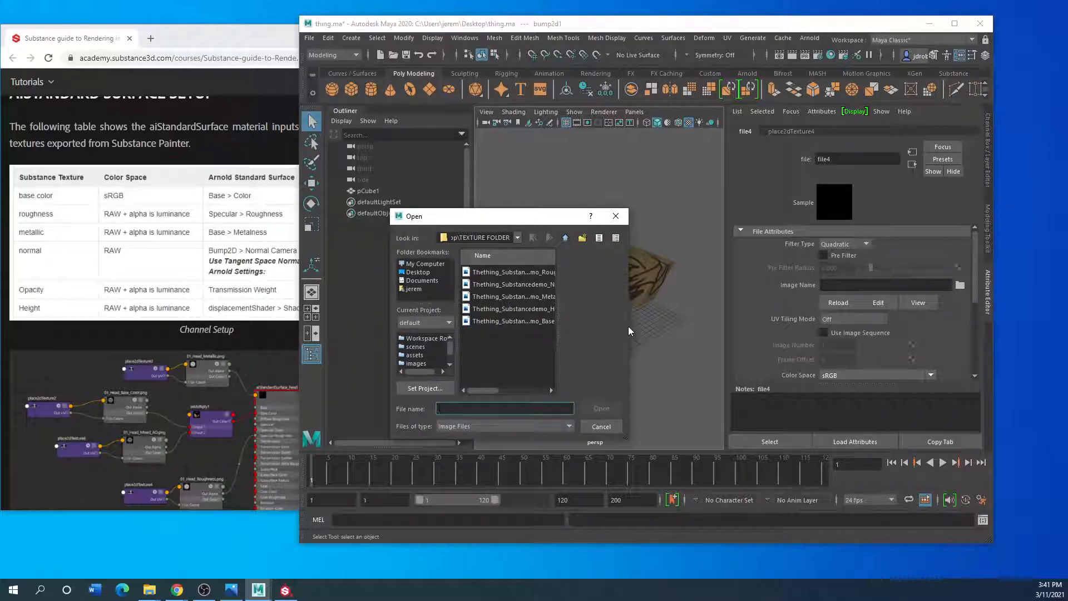
{"action": "left_click_drag", "start_coordinate": [630, 331], "coordinate": [863, 342]}
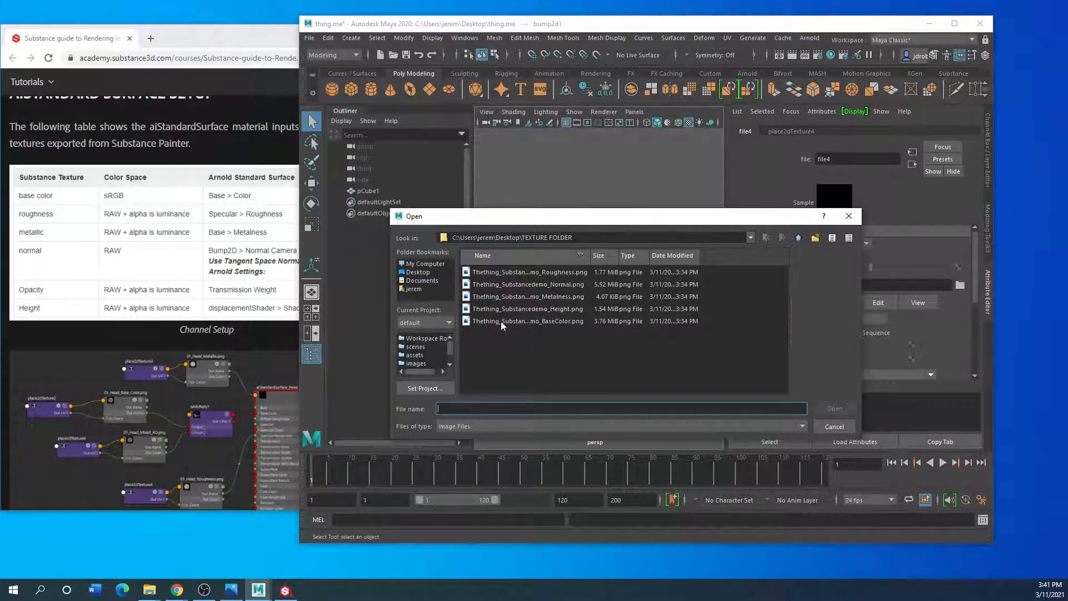
{"action": "left_click", "coordinate": [530, 285]}
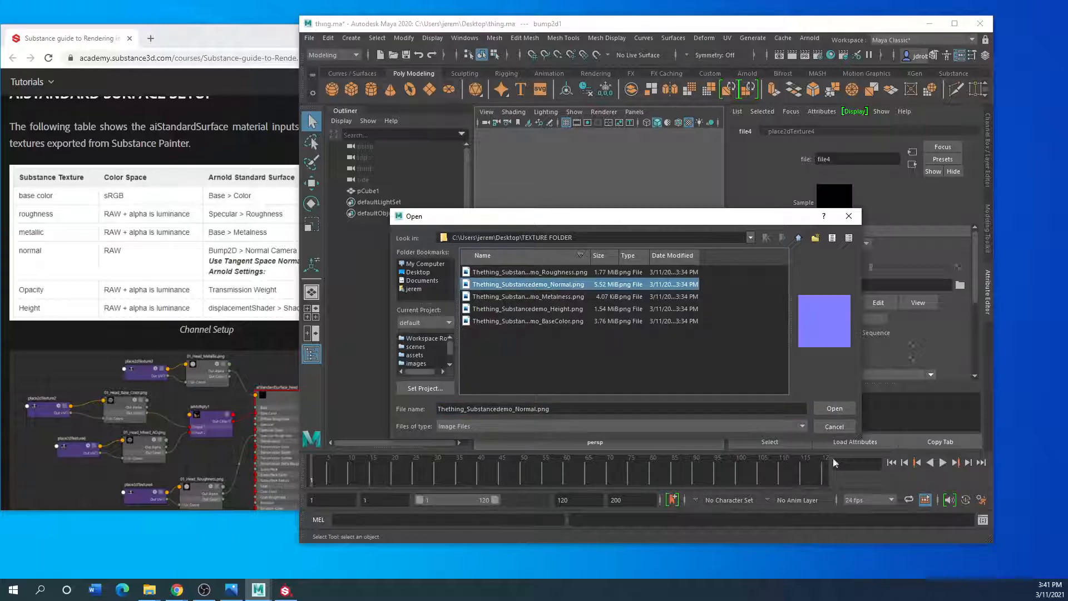
{"action": "left_click", "coordinate": [834, 409]}
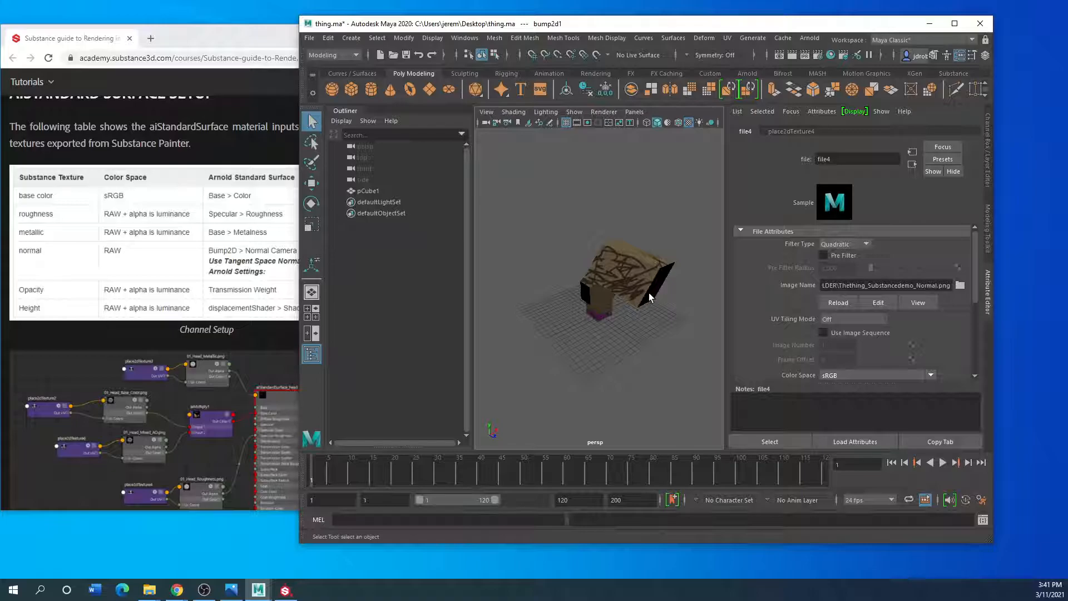
{"action": "left_click_drag", "start_coordinate": [650, 299], "coordinate": [390, 348], "text": "alt"}
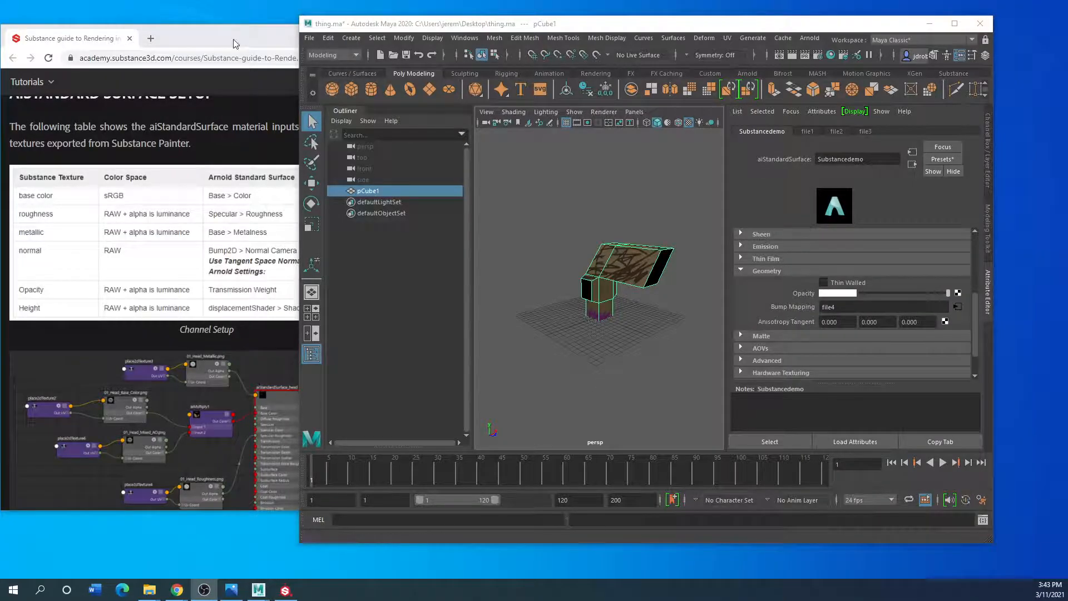
Show the block model's Substancedemo material attributes again and collapse the Geometry and Base sections.
{"action": "left_click_drag", "start_coordinate": [234, 43], "coordinate": [229, 44]}
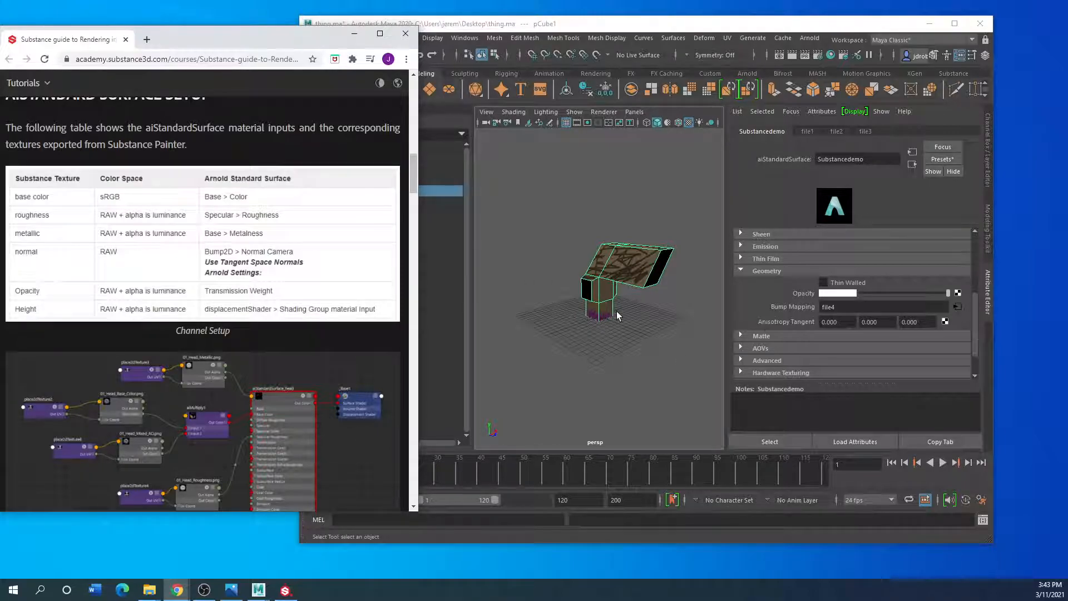
{"action": "scroll", "coordinate": [617, 311], "scroll_direction": "up", "scroll_amount": 3}
{"action": "scroll", "coordinate": [570, 317], "scroll_direction": "down", "scroll_amount": 3}
{"action": "left_click", "coordinate": [644, 272]}
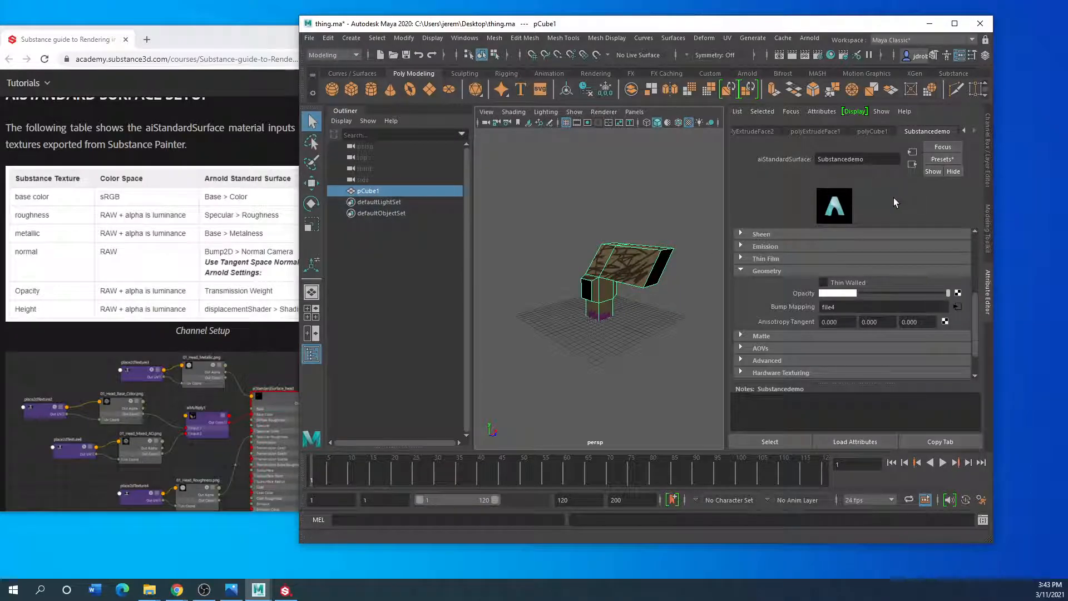
{"action": "left_click", "coordinate": [740, 270]}
{"action": "scroll", "coordinate": [746, 275], "scroll_direction": "up", "scroll_amount": 5}
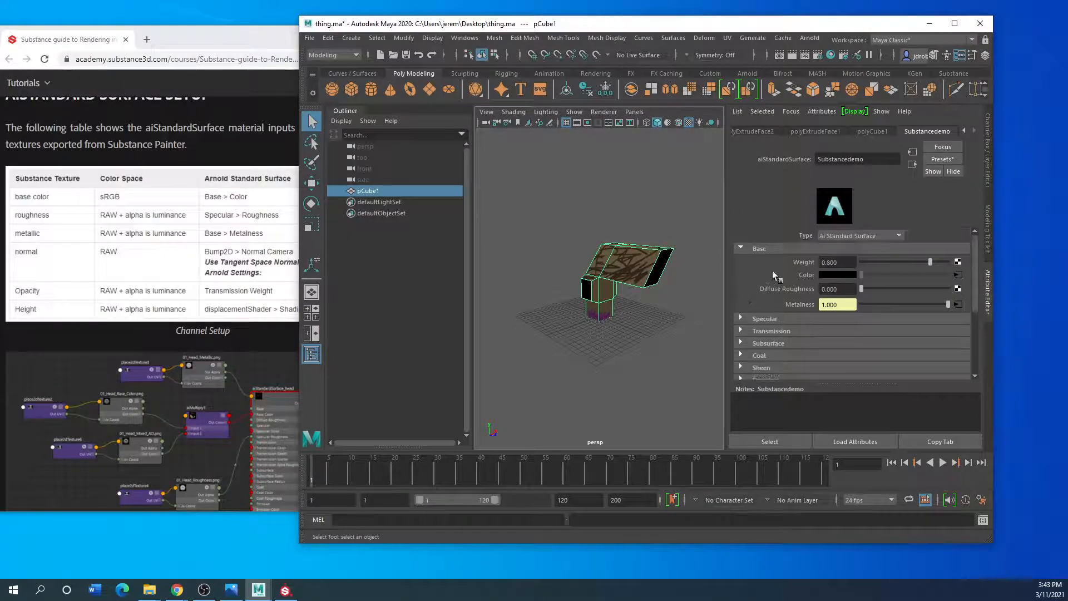
{"action": "left_click", "coordinate": [742, 247]}
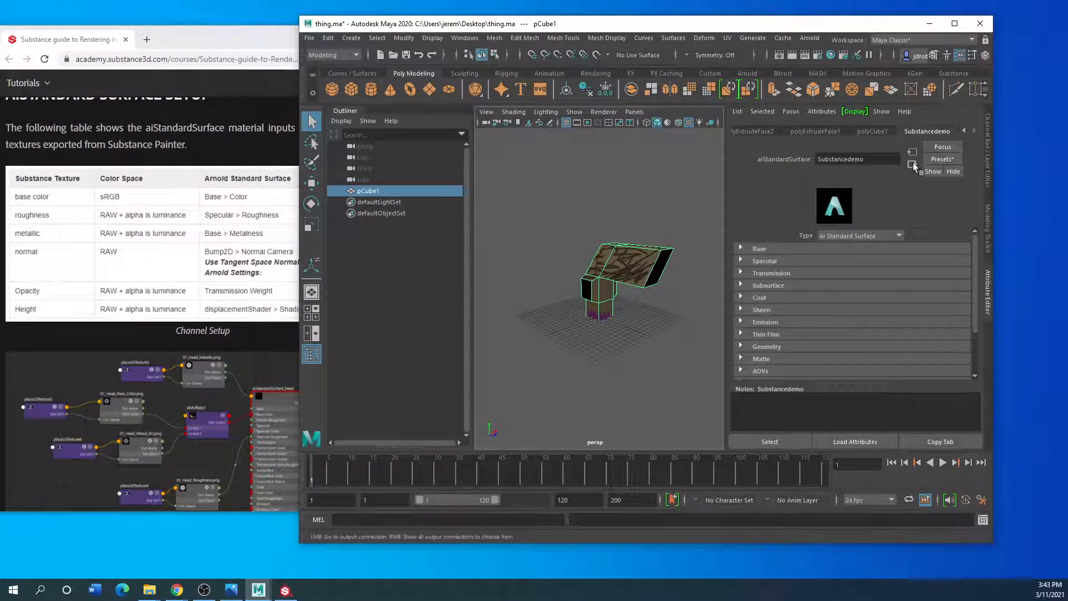
Connect a File texture to the Displacement mat. input of the aiStandardSurface1SG shading group.
{"action": "left_click", "coordinate": [913, 165]}
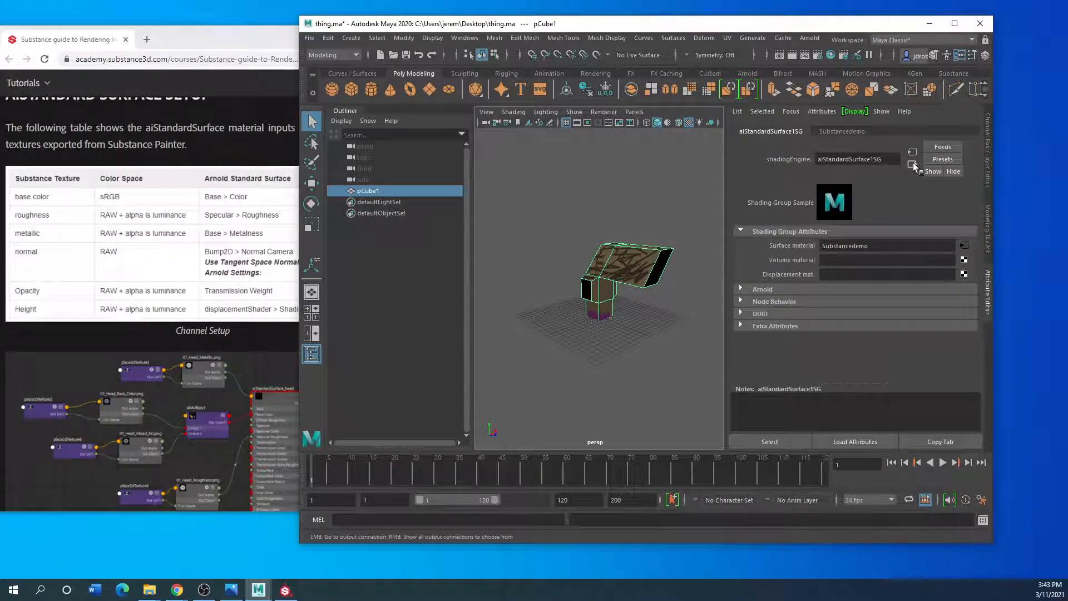
{"action": "left_click", "coordinate": [964, 274]}
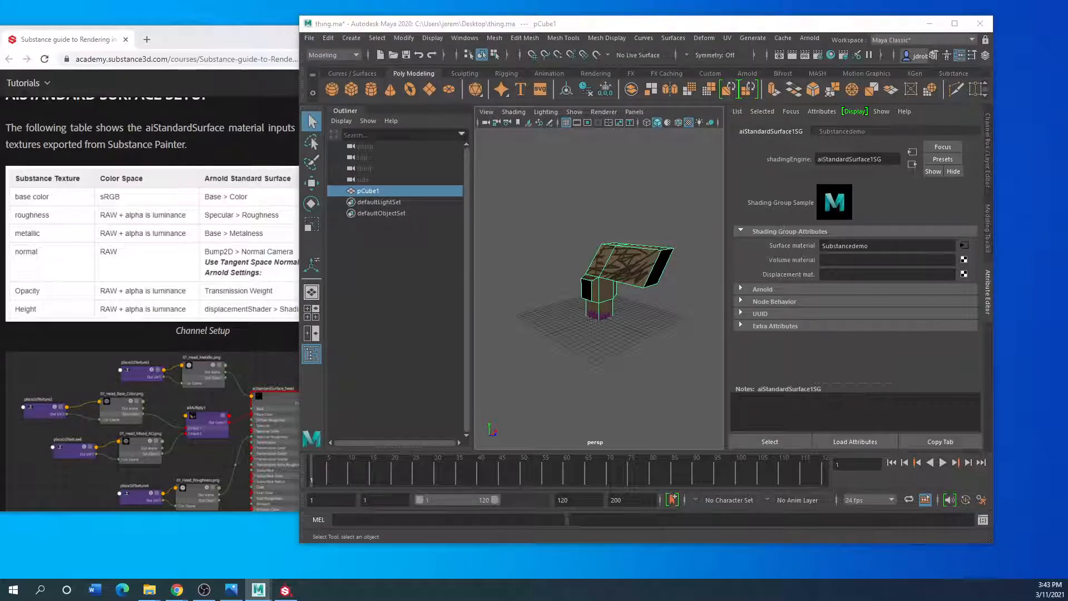
{"action": "left_click", "coordinate": [607, 210]}
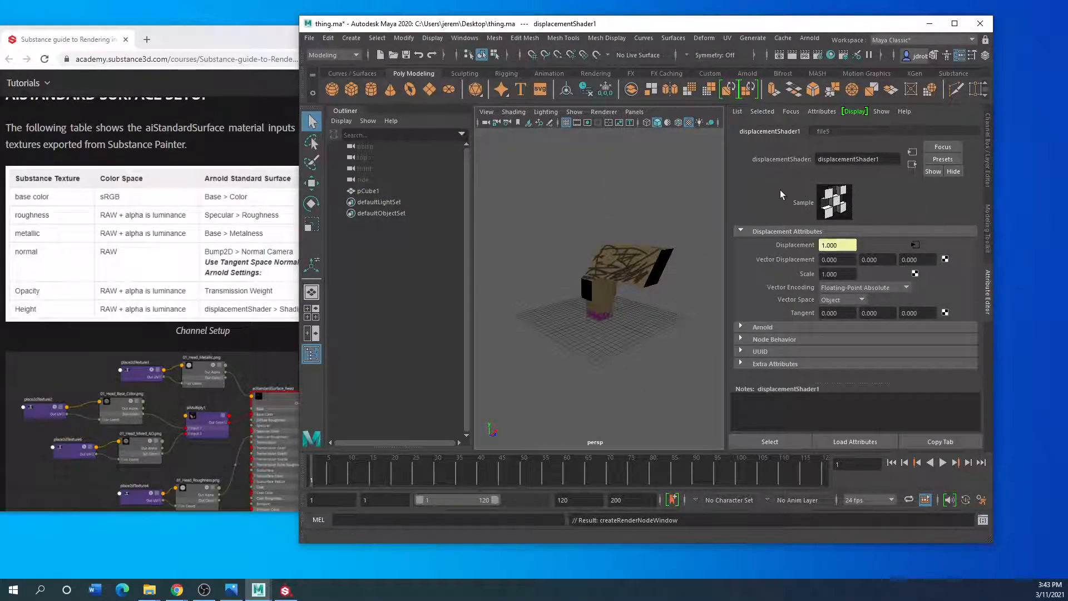
Load Thething_Substancedemo_Height.png from TEXTURE FOLDER into the displacement shader's File texture.
{"action": "left_click", "coordinate": [823, 132]}
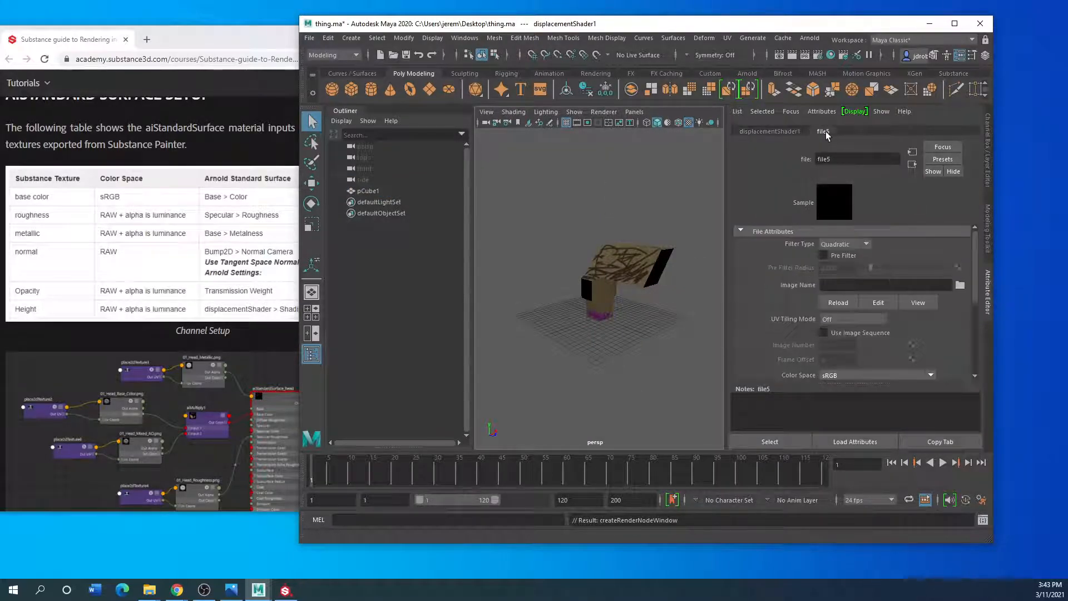
{"action": "left_click", "coordinate": [959, 285]}
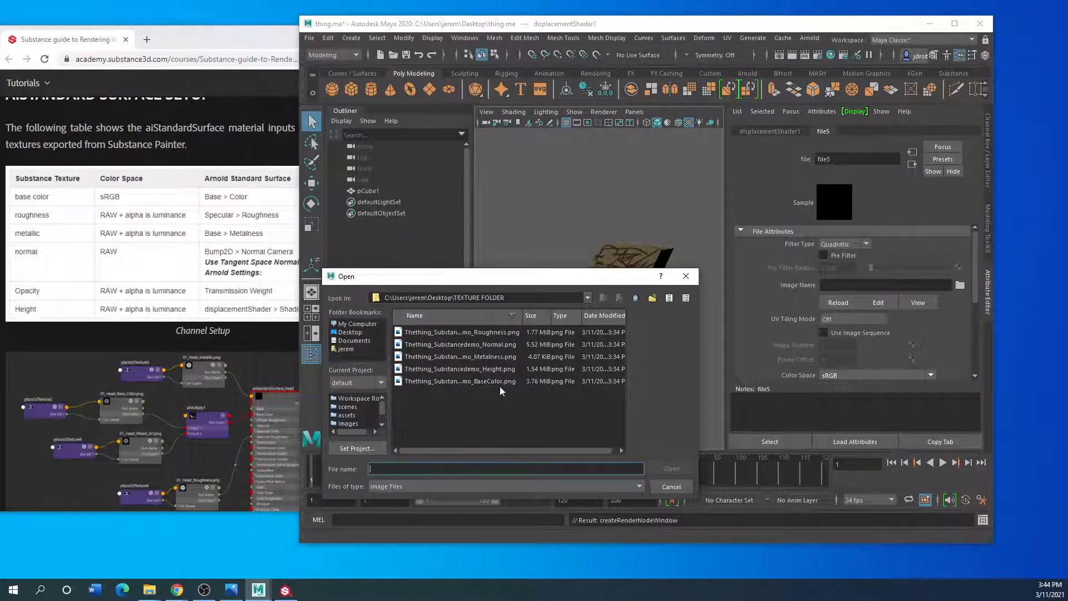
{"action": "left_click", "coordinate": [492, 368]}
{"action": "left_click", "coordinate": [669, 466]}
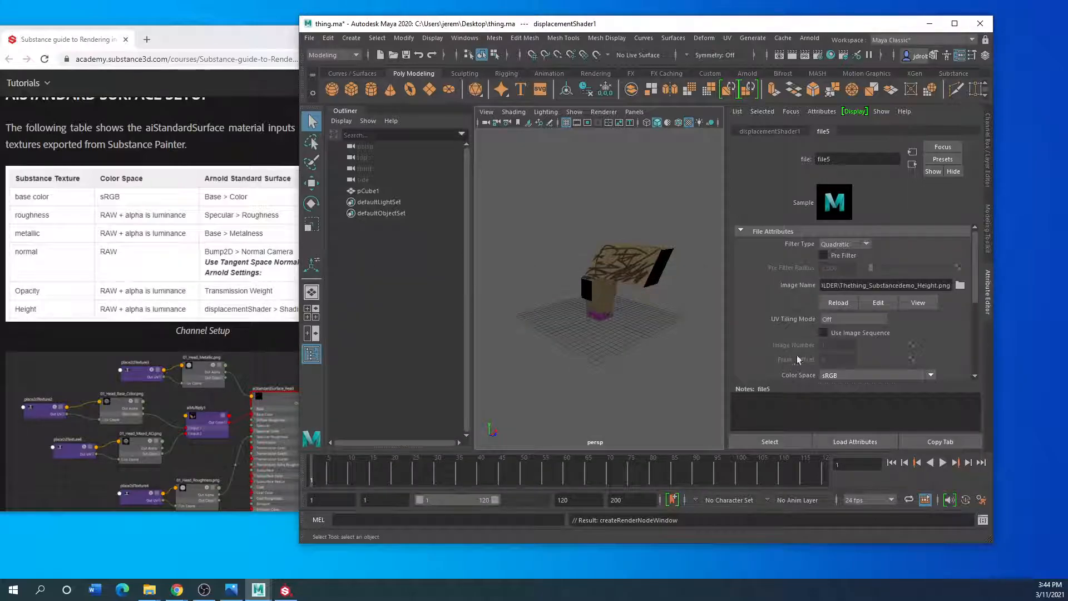
Set the displacement shader's Scale to 0.5 while viewing the model up close.
{"action": "left_click", "coordinate": [774, 132]}
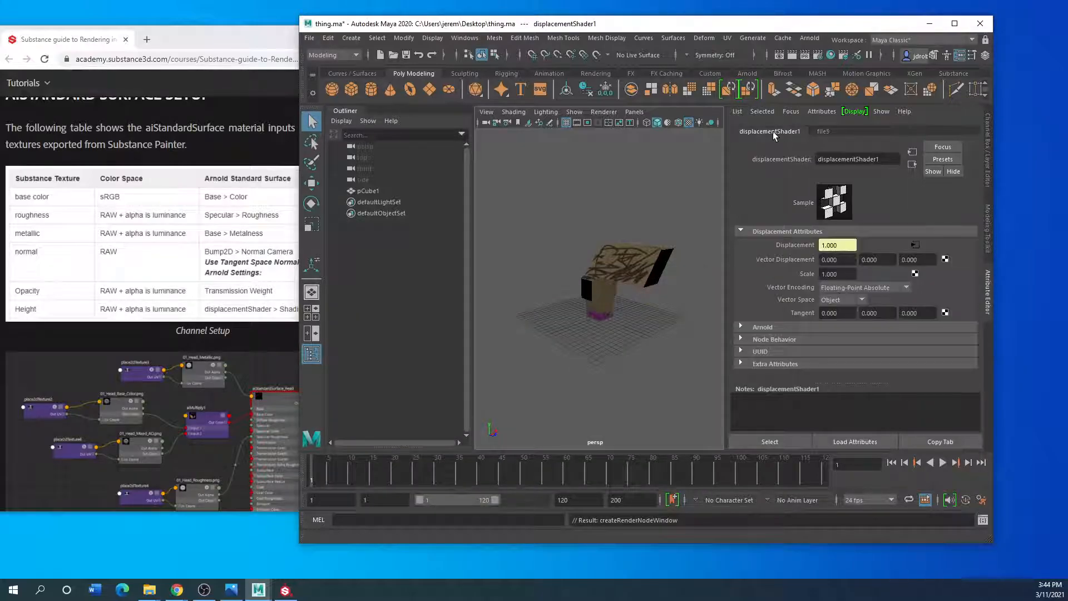
{"action": "scroll", "coordinate": [613, 253], "scroll_direction": "up", "scroll_amount": 10}
{"action": "scroll", "coordinate": [611, 254], "scroll_direction": "down", "scroll_amount": 4}
{"action": "scroll", "coordinate": [611, 254], "scroll_direction": "up", "scroll_amount": 3}
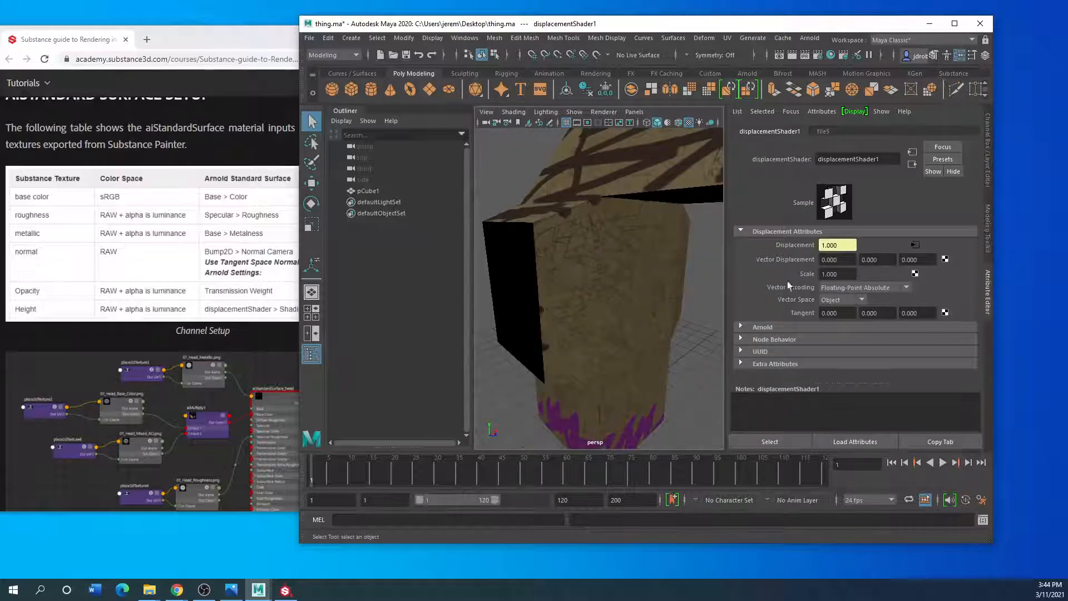
{"action": "left_click", "coordinate": [838, 274]}
{"action": "type", "text": "0.5"}
{"action": "key", "text": "Return"}
Select the block model, maximize the Maya window and frame the whole model in the perspective view.
{"action": "left_click", "coordinate": [569, 339]}
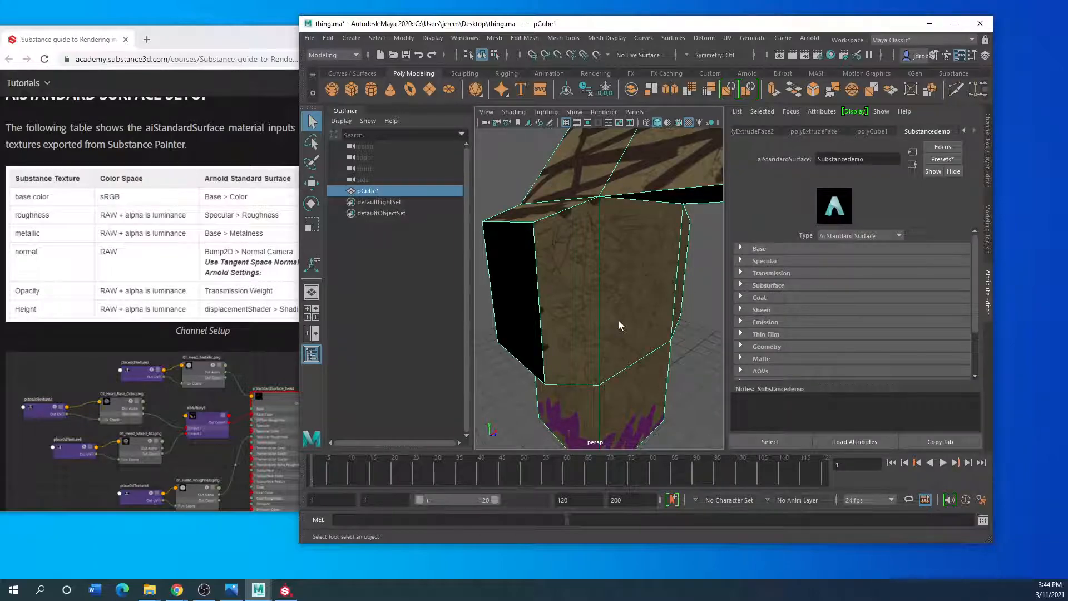
{"action": "scroll", "coordinate": [619, 321], "scroll_direction": "down", "scroll_amount": 6}
{"action": "scroll", "coordinate": [619, 321], "scroll_direction": "up", "scroll_amount": 6}
{"action": "scroll", "coordinate": [619, 325], "scroll_direction": "down", "scroll_amount": 5}
{"action": "left_click_drag", "start_coordinate": [633, 326], "coordinate": [711, 325], "text": "alt"}
{"action": "left_click", "coordinate": [955, 23]}
{"action": "left_click_drag", "start_coordinate": [506, 290], "coordinate": [417, 301], "text": "alt"}
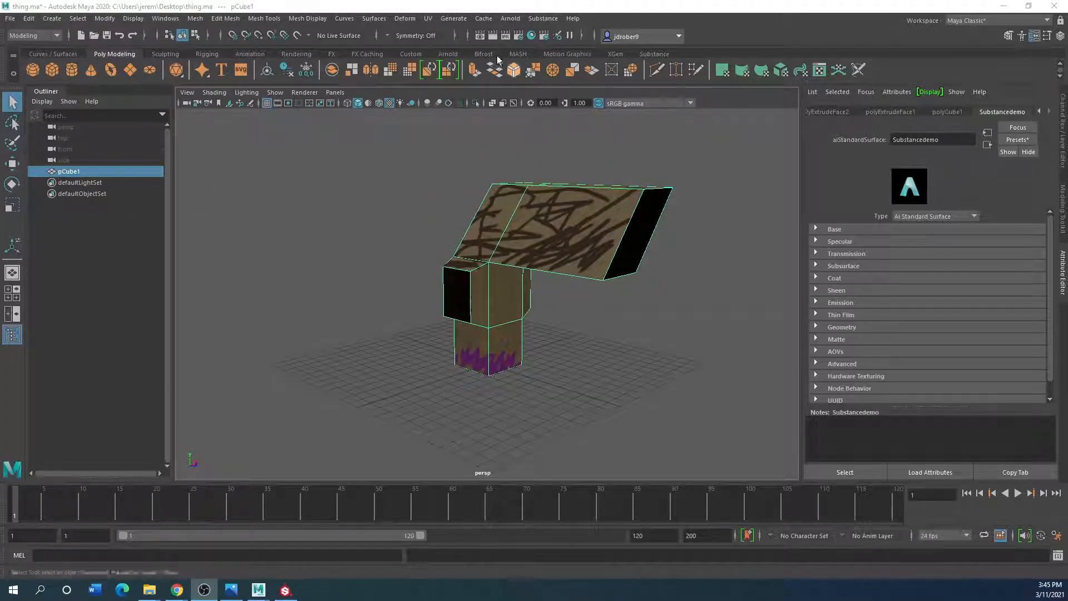
Add an Arnold Physical Sky light to the scene.
{"action": "left_click", "coordinate": [510, 19]}
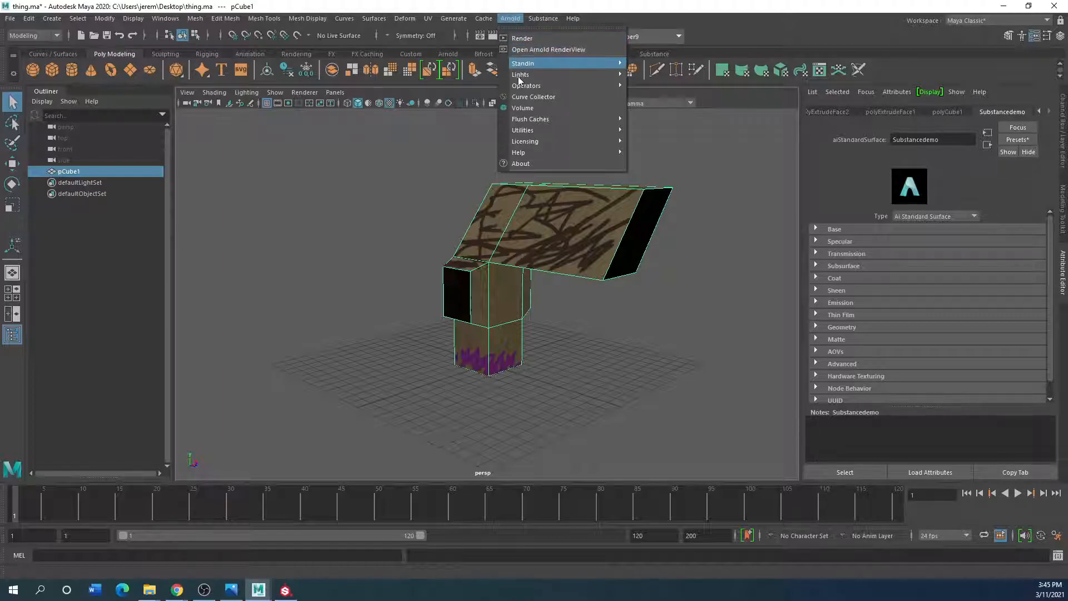
{"action": "mouse_move", "coordinate": [572, 75]}
{"action": "left_click", "coordinate": [662, 132]}
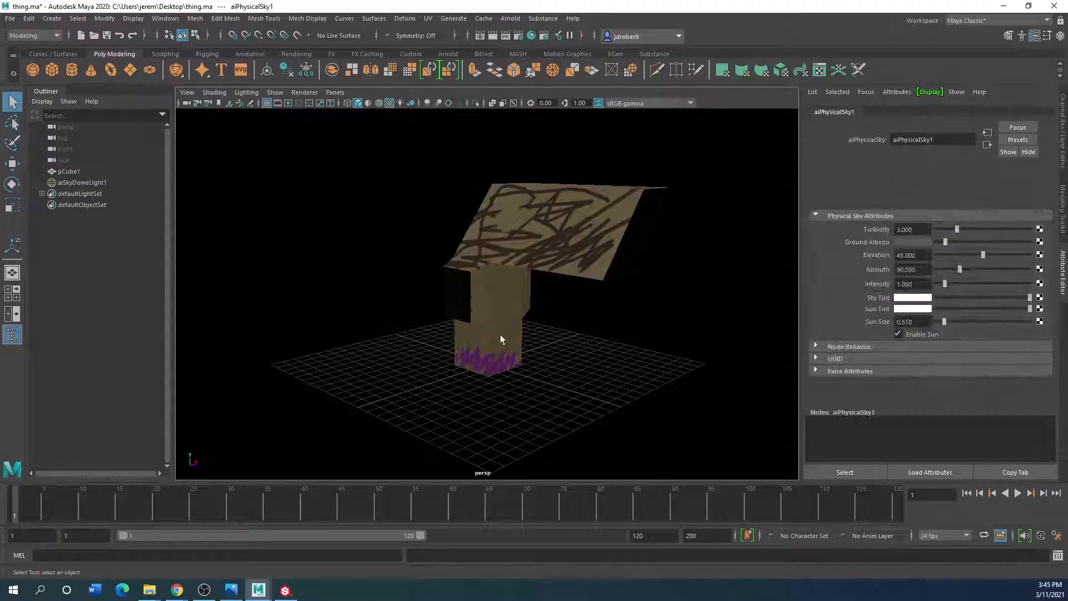
Create a polygon disc and scale it up into a large ground surface under the block model.
{"action": "left_click", "coordinate": [154, 75]}
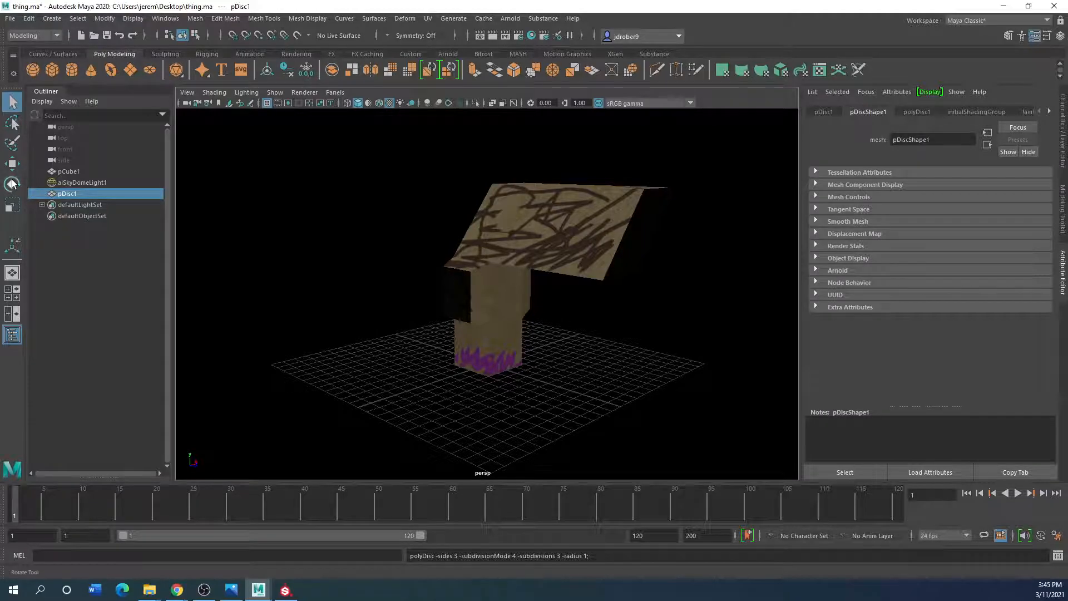
{"action": "left_click", "coordinate": [13, 204]}
{"action": "left_click_drag", "start_coordinate": [490, 368], "coordinate": [797, 289]}
{"action": "left_click", "coordinate": [629, 275]}
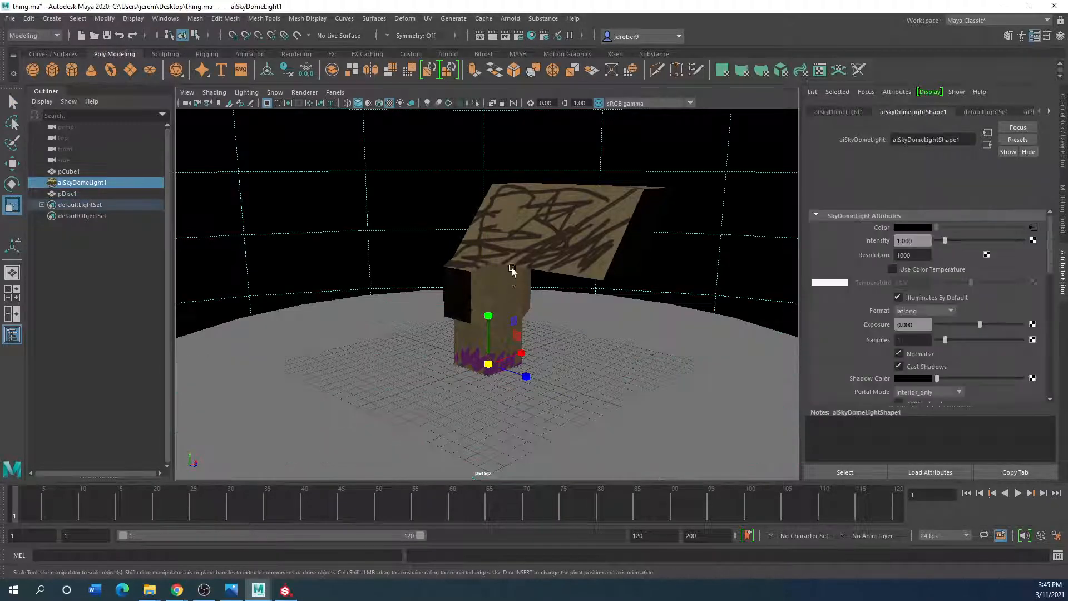
Render the perspective view in the Arnold RenderView, enlarging its window to show the whole image.
{"action": "left_click", "coordinate": [510, 18]}
{"action": "left_click", "coordinate": [536, 49]}
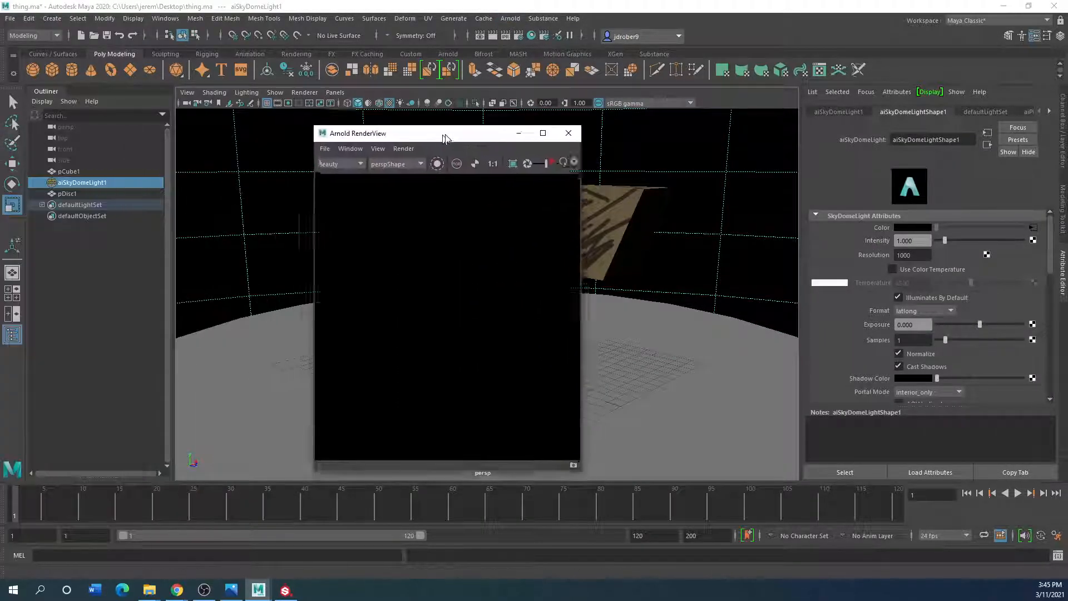
{"action": "left_click_drag", "start_coordinate": [590, 341], "coordinate": [841, 333]}
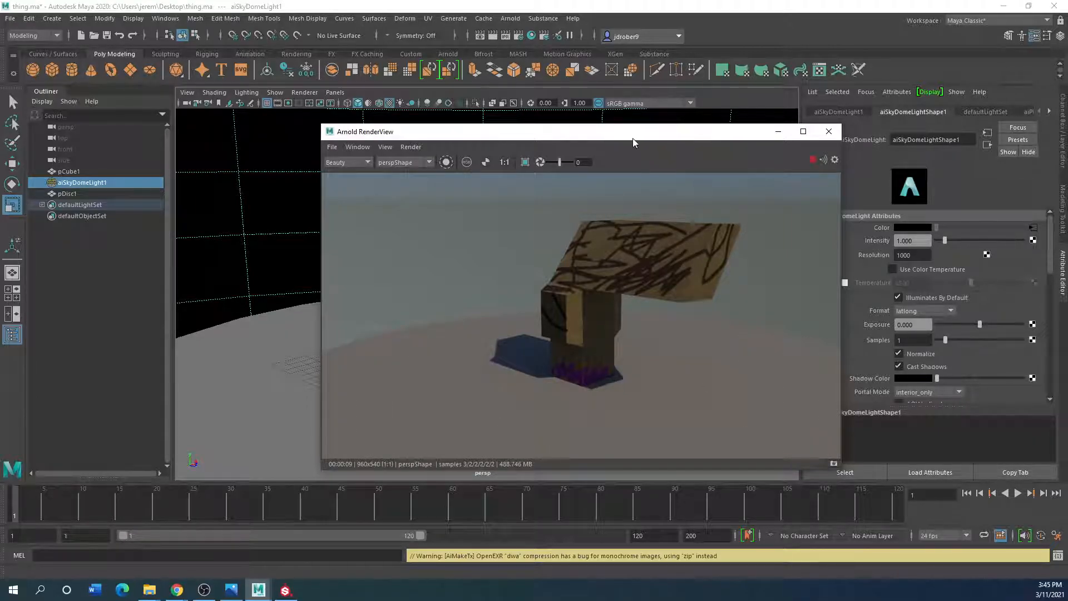
{"action": "left_click_drag", "start_coordinate": [622, 136], "coordinate": [341, 187]}
Open the Hypershade full screen and graph the network of displacementShader1.
{"action": "left_click", "coordinate": [531, 36]}
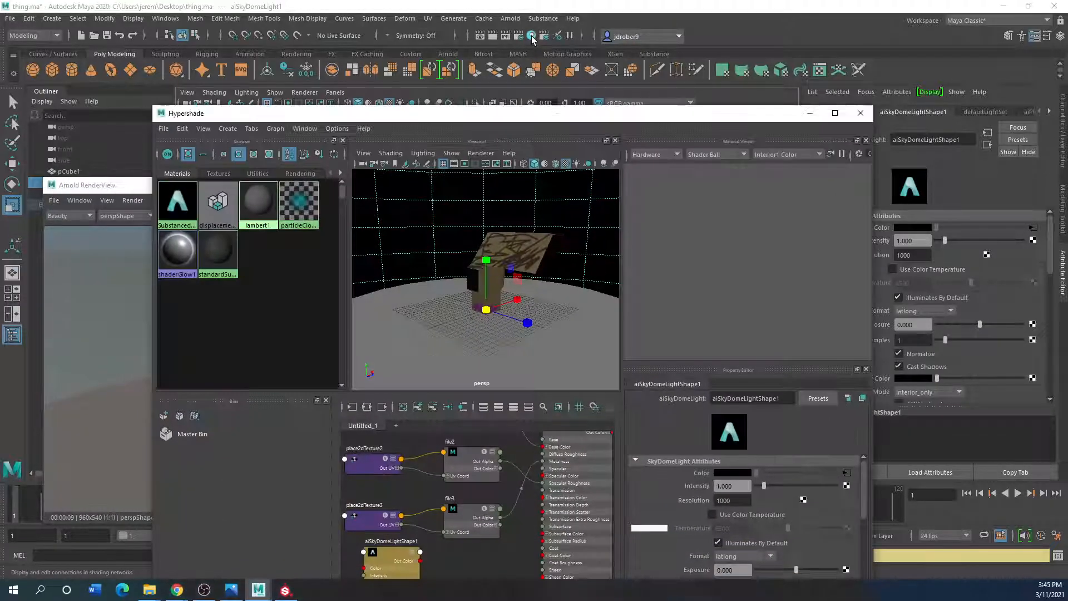
{"action": "left_click_drag", "start_coordinate": [560, 119], "coordinate": [663, 56]}
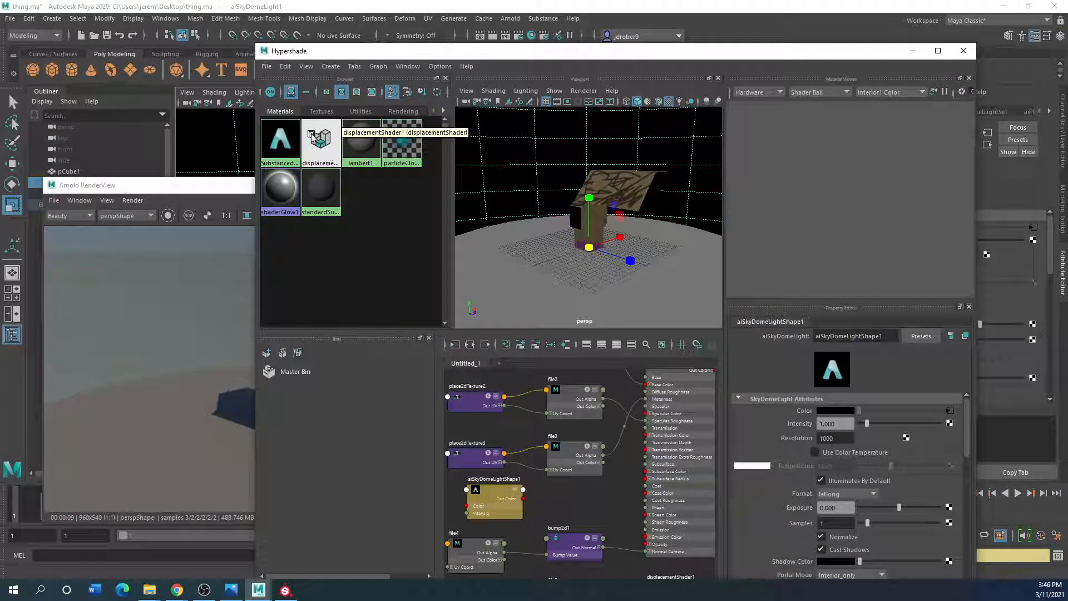
{"action": "left_click", "coordinate": [938, 51]}
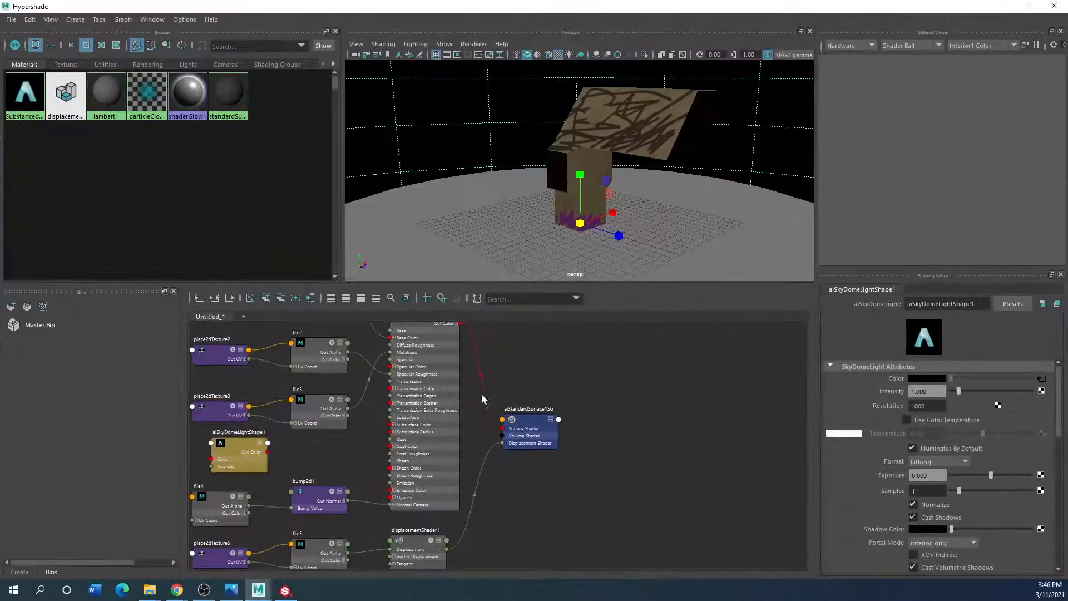
{"action": "scroll", "coordinate": [506, 456], "scroll_direction": "down", "scroll_amount": 3}
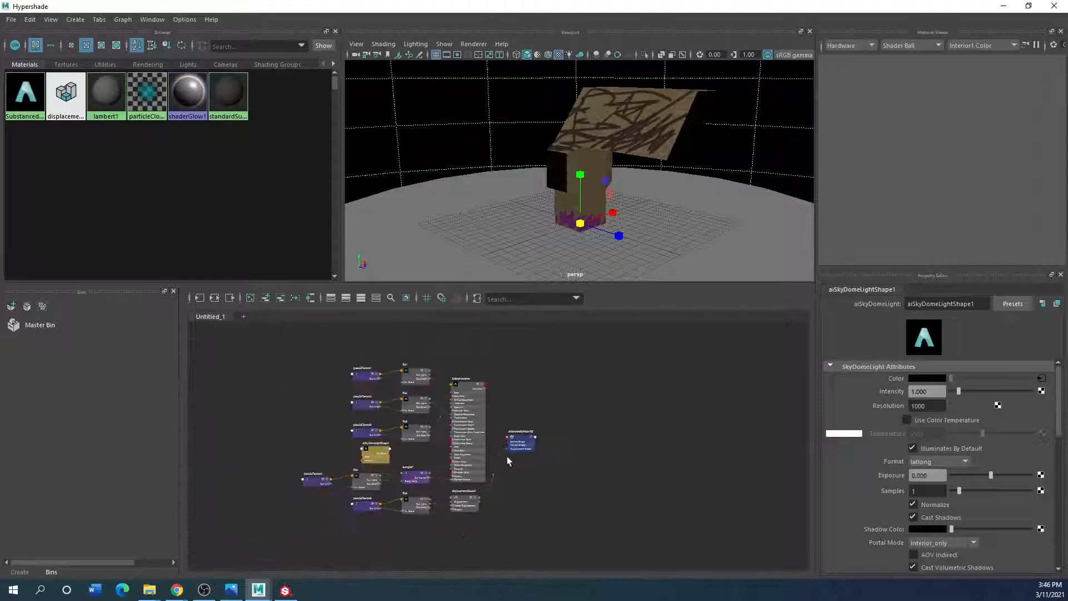
{"action": "right_click", "coordinate": [73, 108]}
{"action": "left_click", "coordinate": [112, 162]}
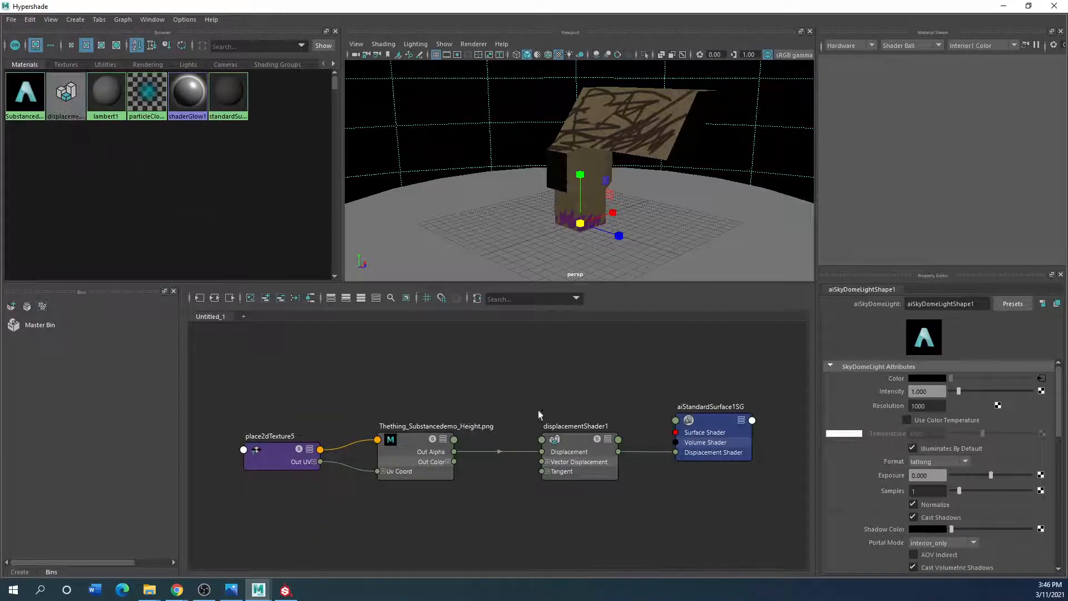
Examine the height texture, displacement shader and shading group nodes in the Hypershade graph.
{"action": "left_click", "coordinate": [408, 442]}
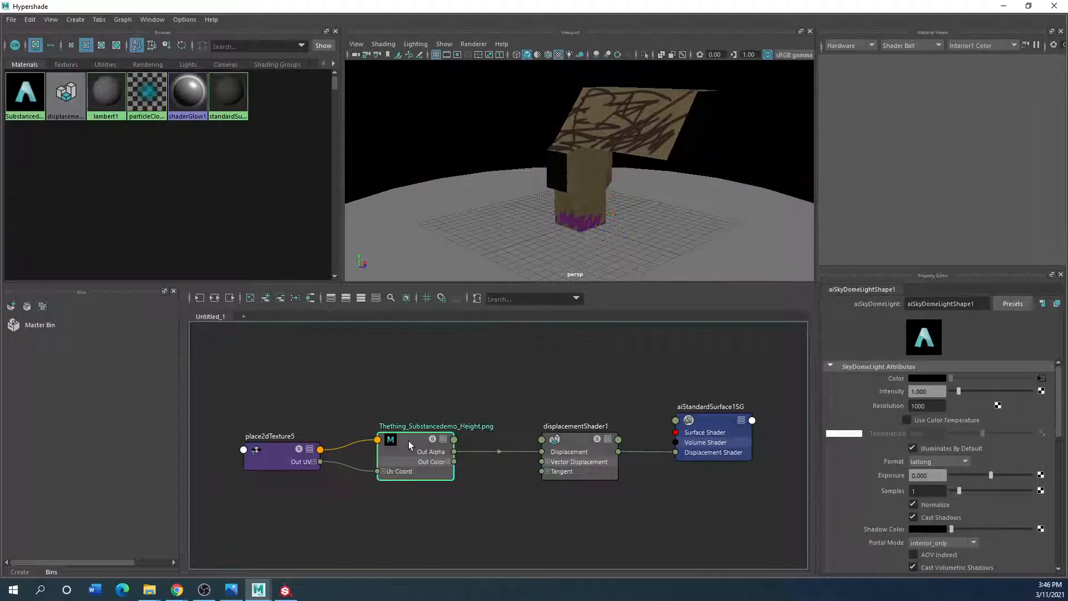
{"action": "left_click", "coordinate": [567, 437]}
{"action": "left_click", "coordinate": [704, 422]}
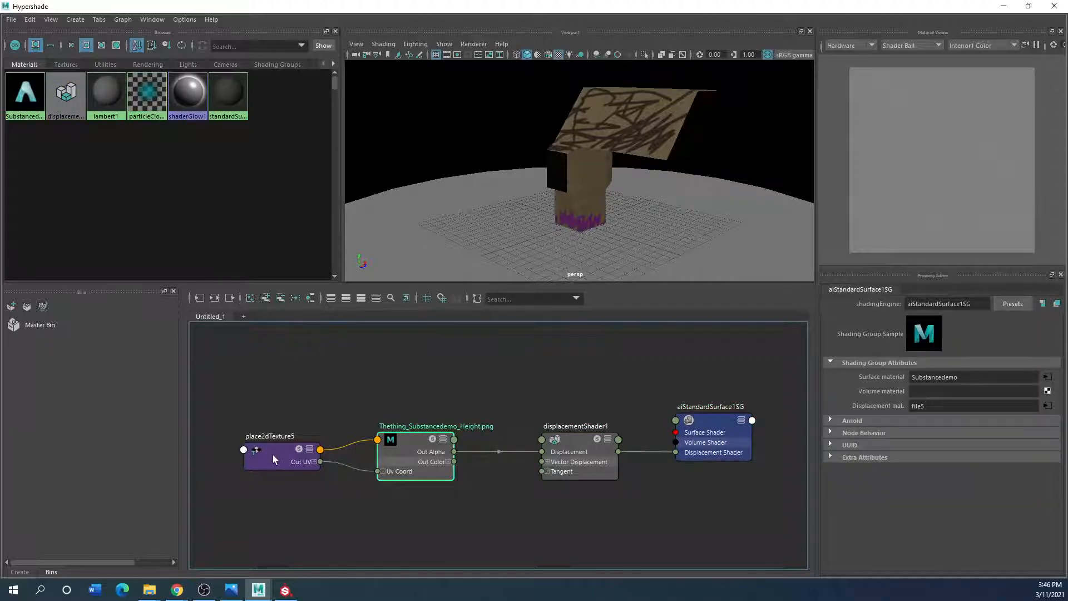
Set the Scale of displacementShader1 to 1.
{"action": "left_click", "coordinate": [579, 442]}
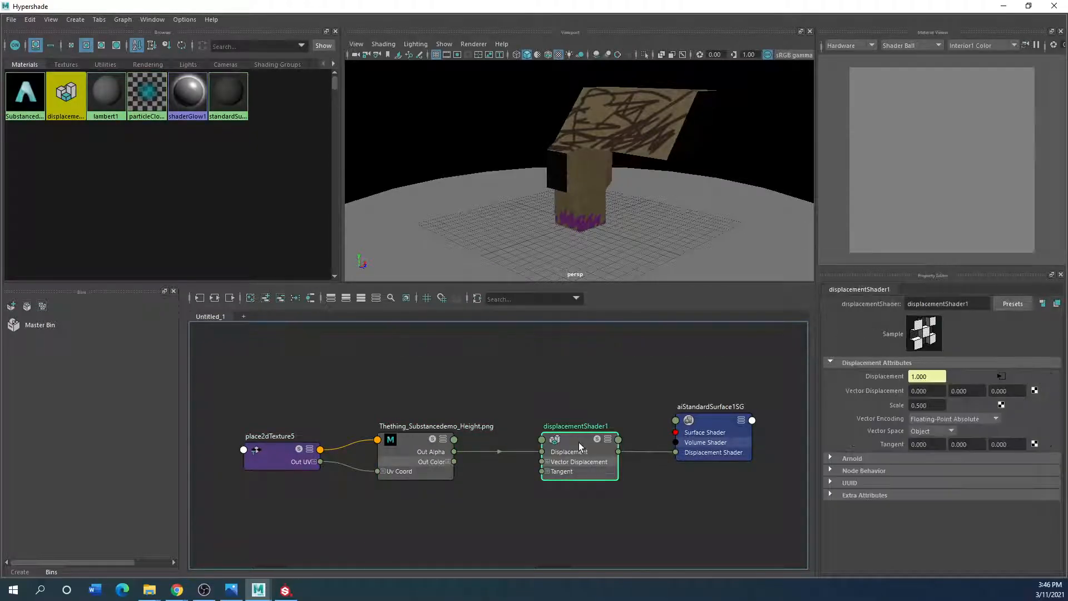
{"action": "left_click", "coordinate": [918, 405]}
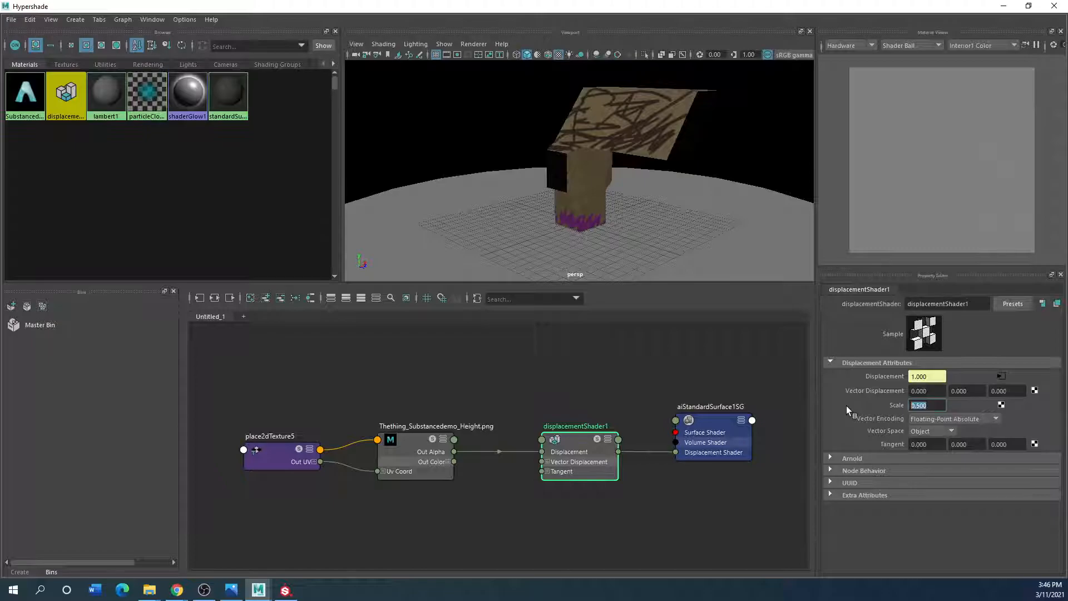
{"action": "type", "text": "1"}
{"action": "key", "text": "Return"}
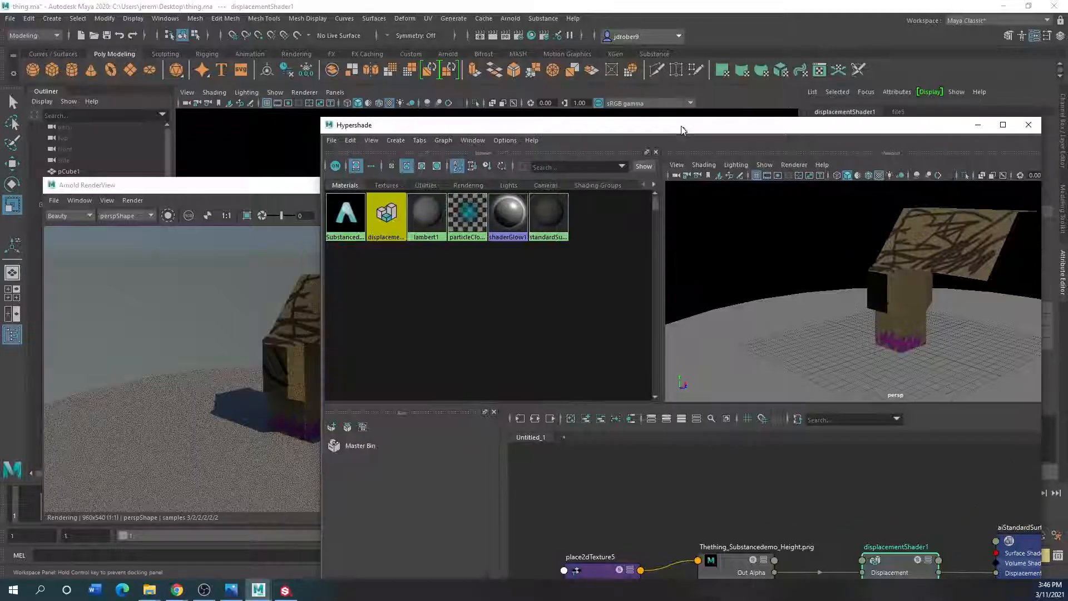
Restore and rearrange the Hypershade, render and browser windows to check the updated render and the guide's texture table.
{"action": "double_click", "coordinate": [490, 6]}
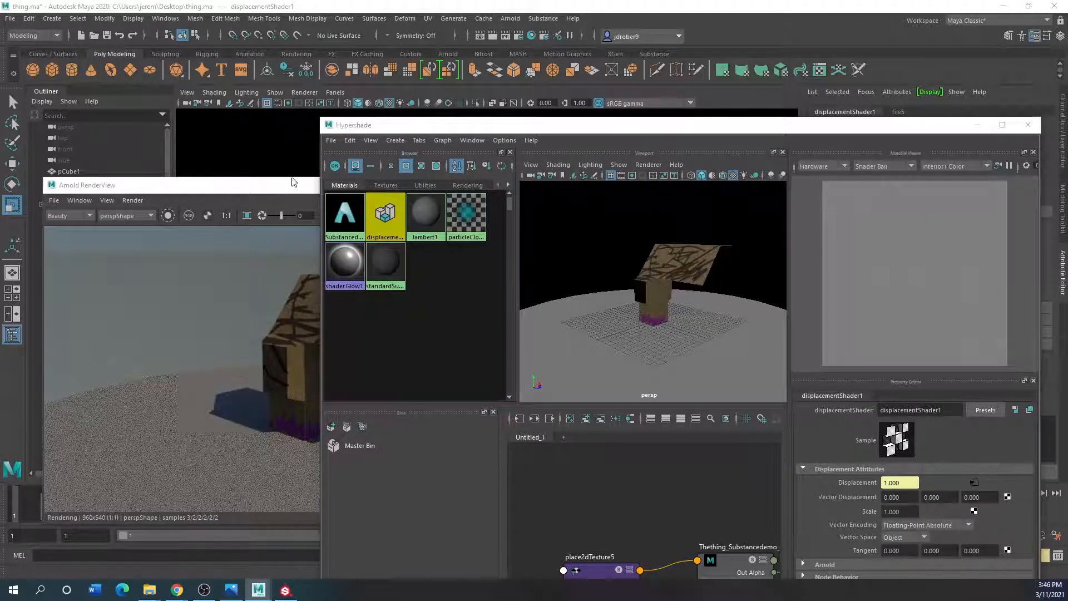
{"action": "left_click_drag", "start_coordinate": [270, 181], "coordinate": [379, 131]}
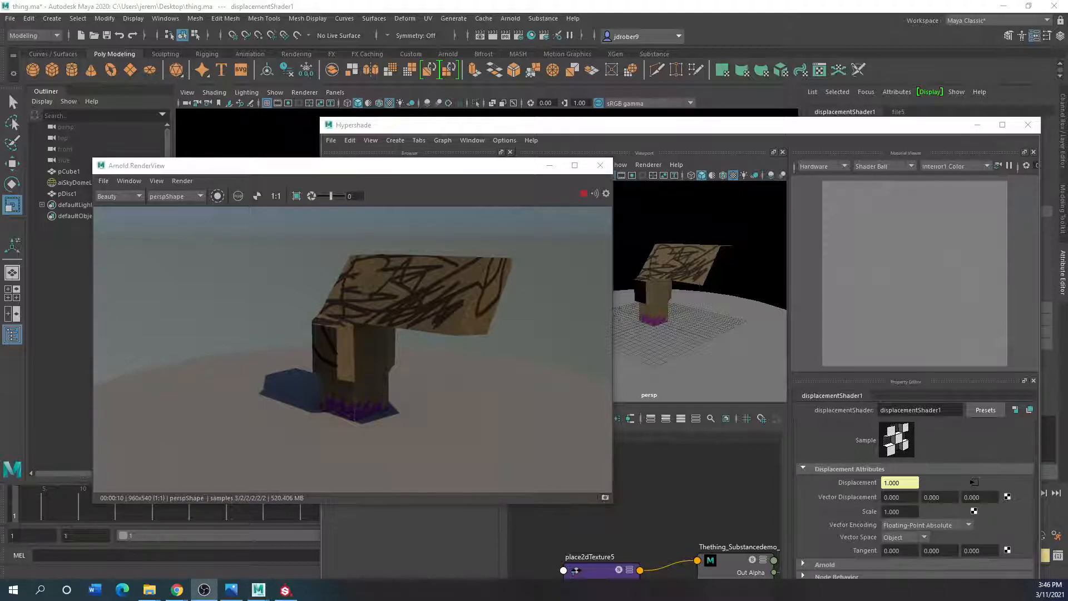
{"action": "left_click_drag", "start_coordinate": [442, 8], "coordinate": [582, 273]}
{"action": "left_click_drag", "start_coordinate": [245, 44], "coordinate": [484, 39]}
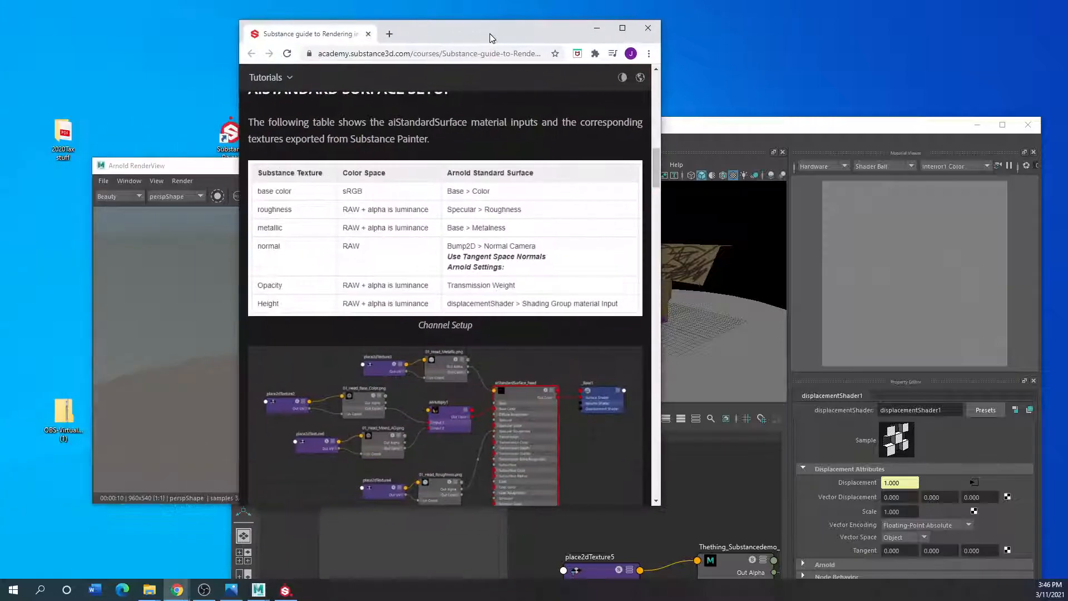
{"action": "left_click", "coordinate": [697, 132]}
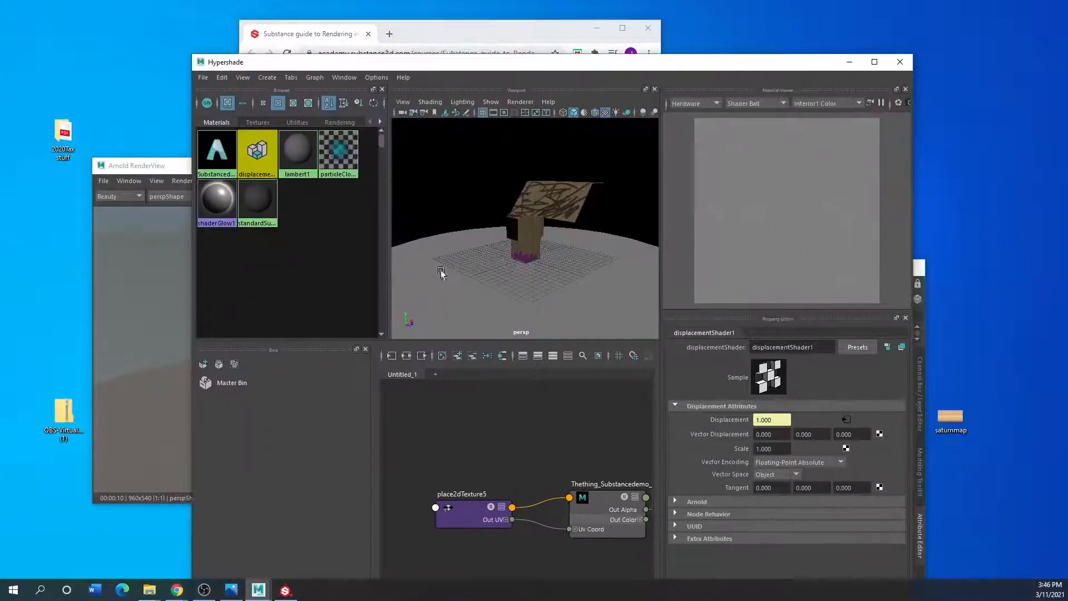
Switch to Substance Painter, look through the Brushes shelf and view the painted model from another angle.
{"action": "left_click", "coordinate": [286, 589]}
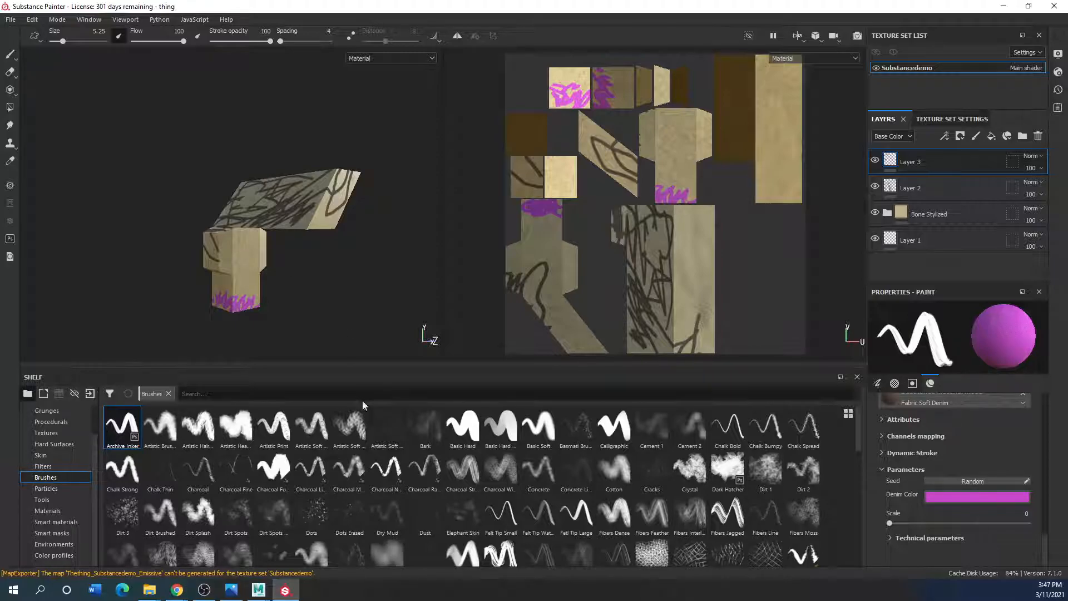
{"action": "scroll", "coordinate": [226, 478], "scroll_direction": "down", "scroll_amount": 5}
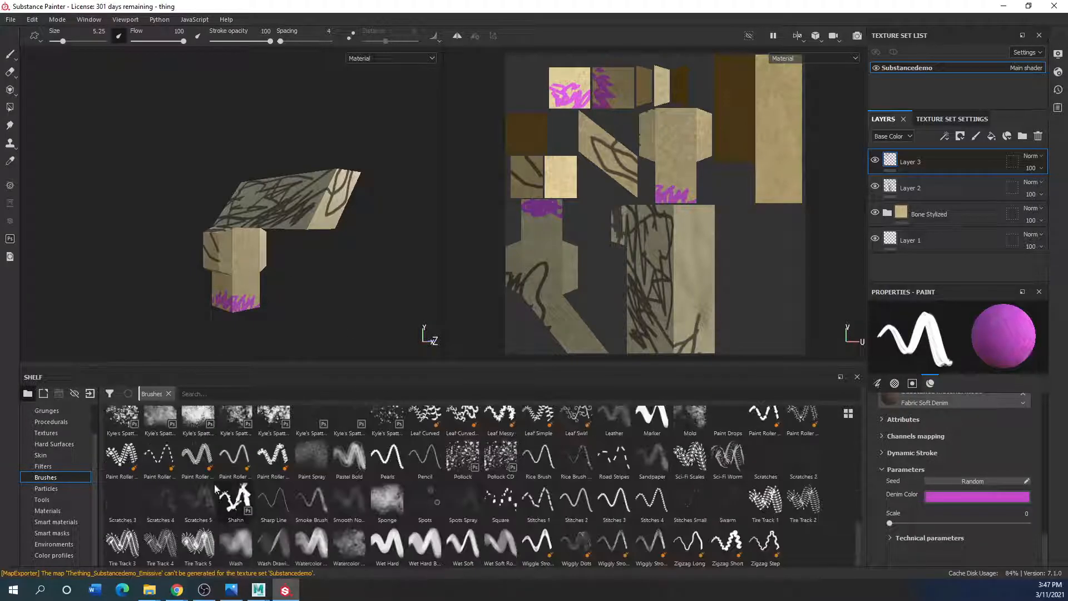
{"action": "scroll", "coordinate": [224, 306], "scroll_direction": "down", "scroll_amount": 2}
{"action": "scroll", "coordinate": [224, 306], "scroll_direction": "down", "scroll_amount": 3}
{"action": "scroll", "coordinate": [224, 306], "scroll_direction": "up", "scroll_amount": 6}
{"action": "mouse_move", "coordinate": [225, 306]}
{"action": "left_mouse_down", "text": "alt"}
{"action": "mouse_move", "coordinate": [412, 302]}
{"action": "mouse_move", "coordinate": [420, 332]}
{"action": "mouse_move", "coordinate": [346, 342]}
{"action": "mouse_move", "coordinate": [125, 231]}
{"action": "mouse_move", "coordinate": [183, 261]}
{"action": "mouse_move", "coordinate": [269, 282]}
{"action": "mouse_move", "coordinate": [140, 257]}
{"action": "mouse_move", "coordinate": [148, 310]}
{"action": "mouse_move", "coordinate": [208, 310]}
{"action": "mouse_move", "coordinate": [481, 229]}
{"action": "left_mouse_up", "text": "alt"}
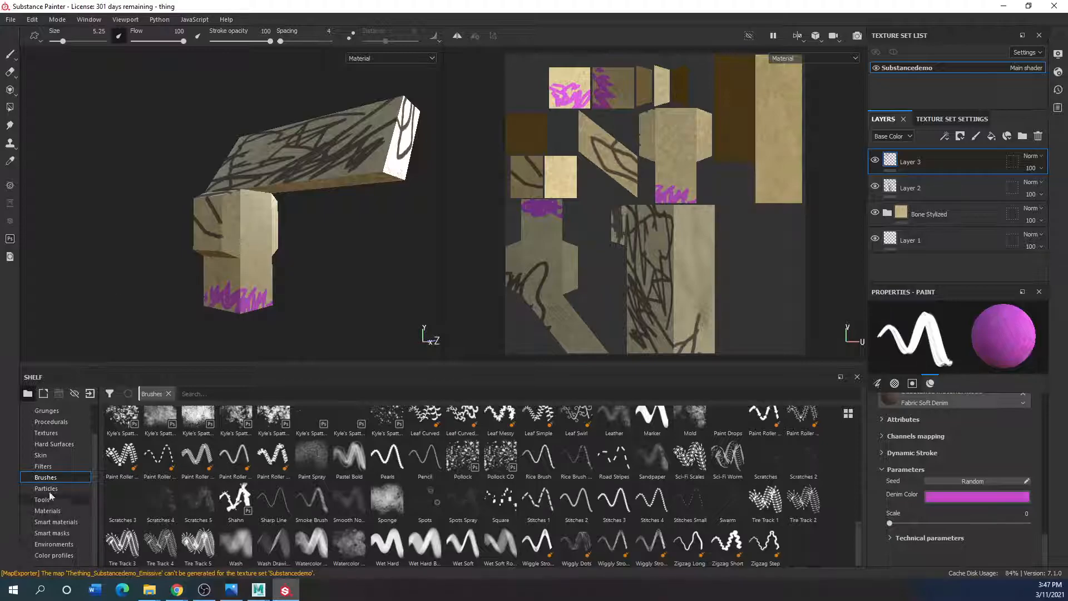
Browse the Materials shelf and preview the Artificial Leather material.
{"action": "left_click", "coordinate": [49, 511]}
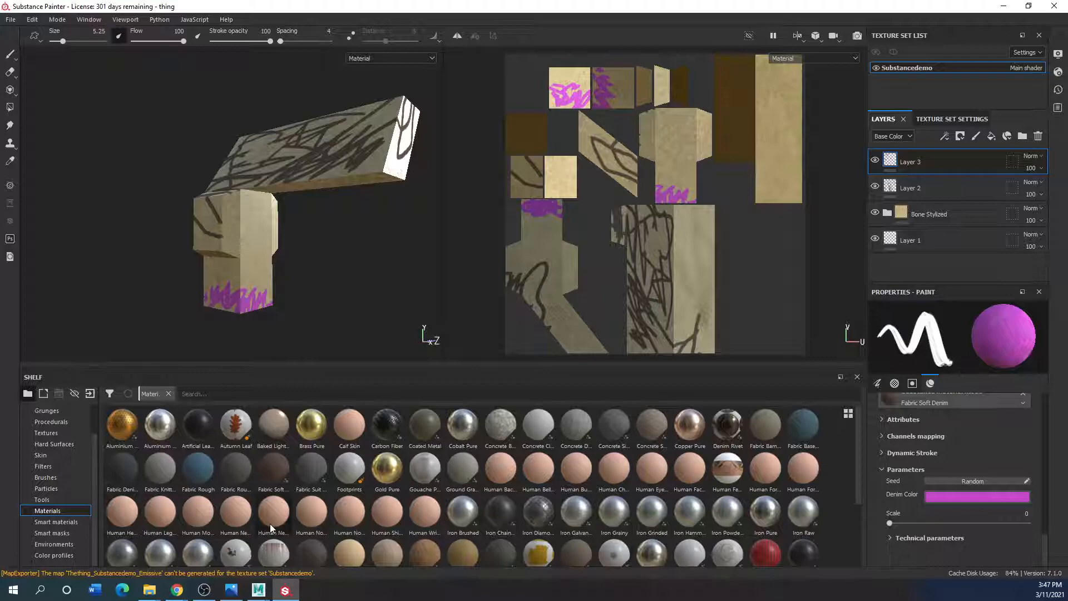
{"action": "scroll", "coordinate": [269, 523], "scroll_direction": "down", "scroll_amount": 5}
{"action": "scroll", "coordinate": [227, 515], "scroll_direction": "up", "scroll_amount": 2}
{"action": "mouse_move", "coordinate": [185, 423]}
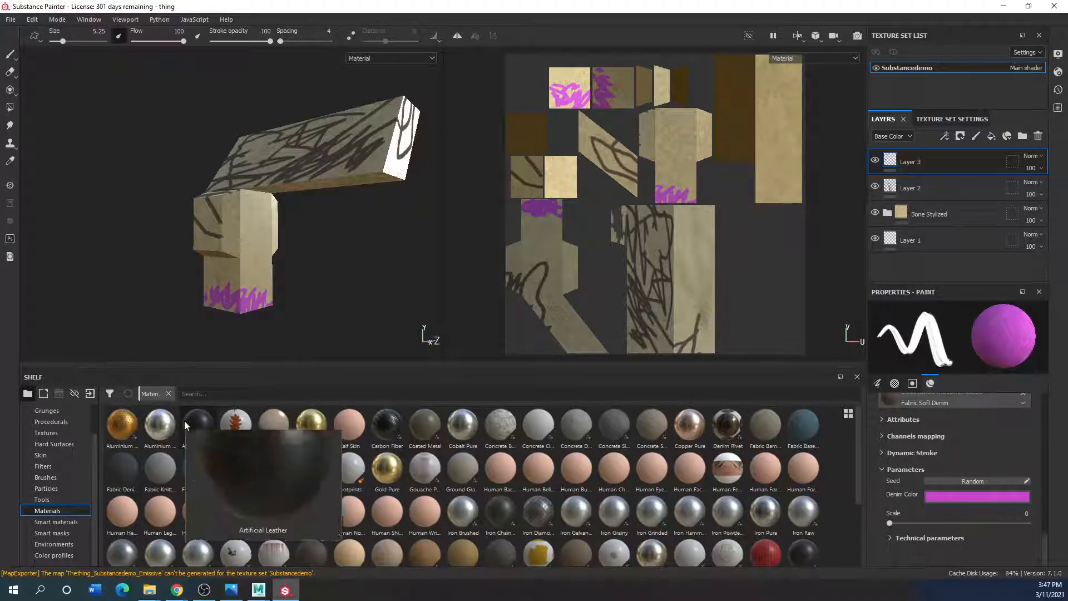